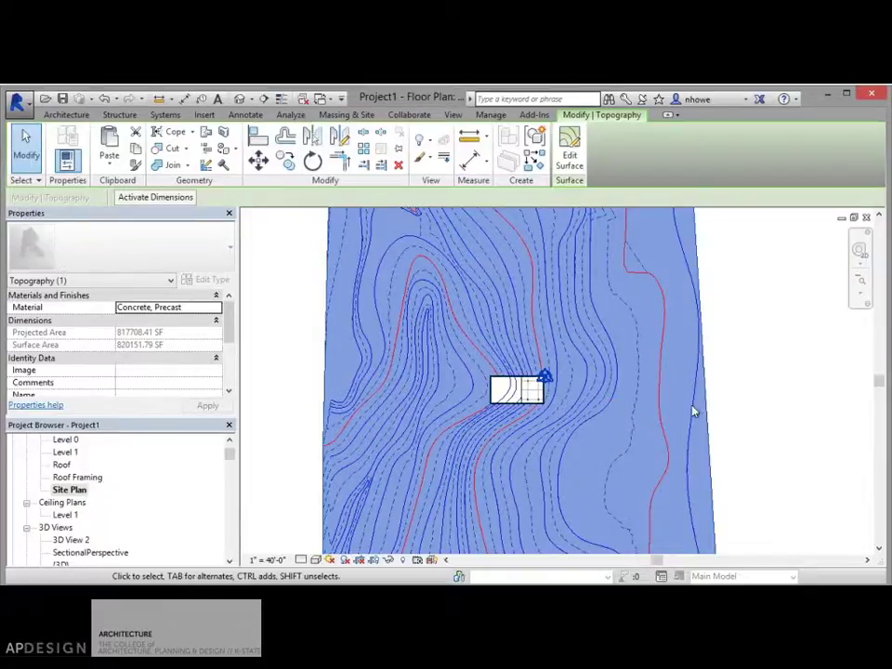
click(695, 424)
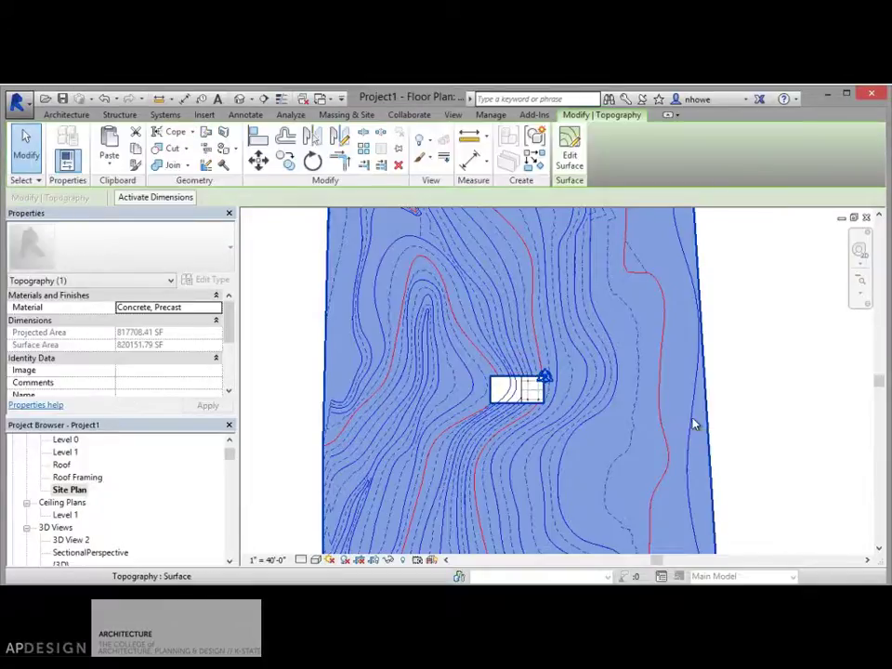
right_click(695, 423)
mouse_move(846, 482)
click(878, 482)
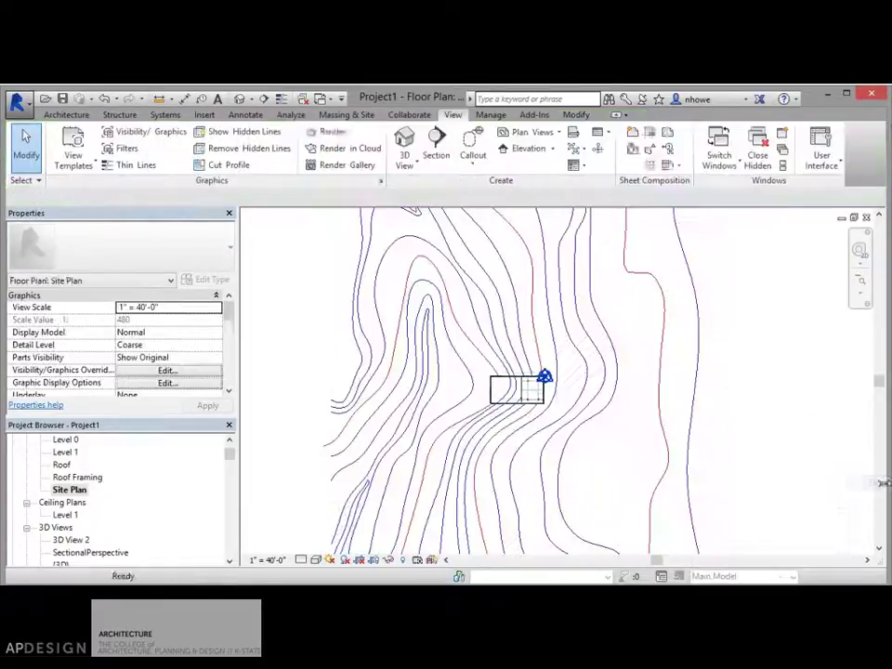
key(ctrl+z)
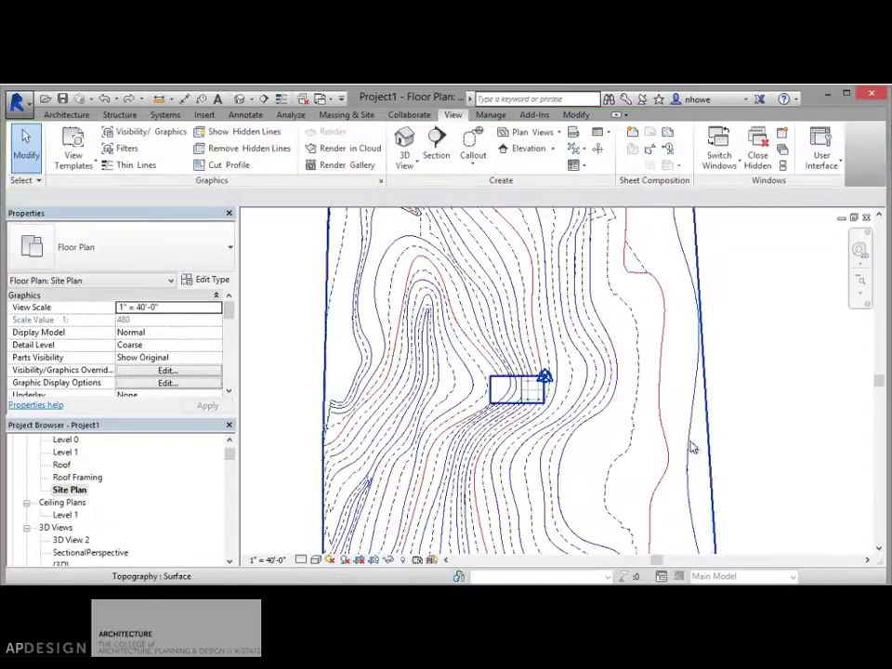
- Hide the imported SitePlan.dwg in the Site Plan view, leaving the topography surface shown
click(691, 447)
key(Tab)
click(692, 448)
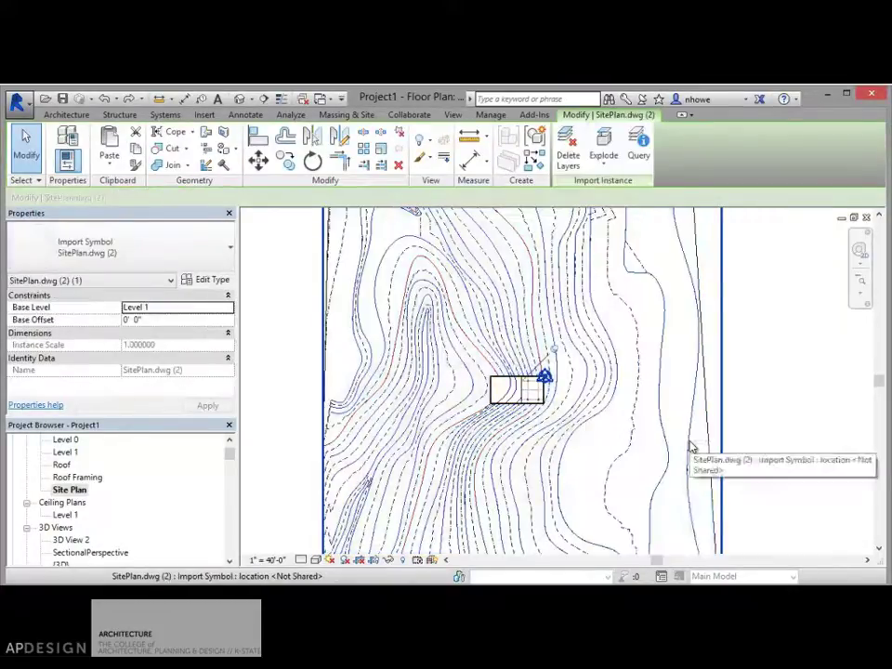
right_click(691, 446)
mouse_move(758, 573)
click(871, 572)
scroll(593, 409, up, 3)
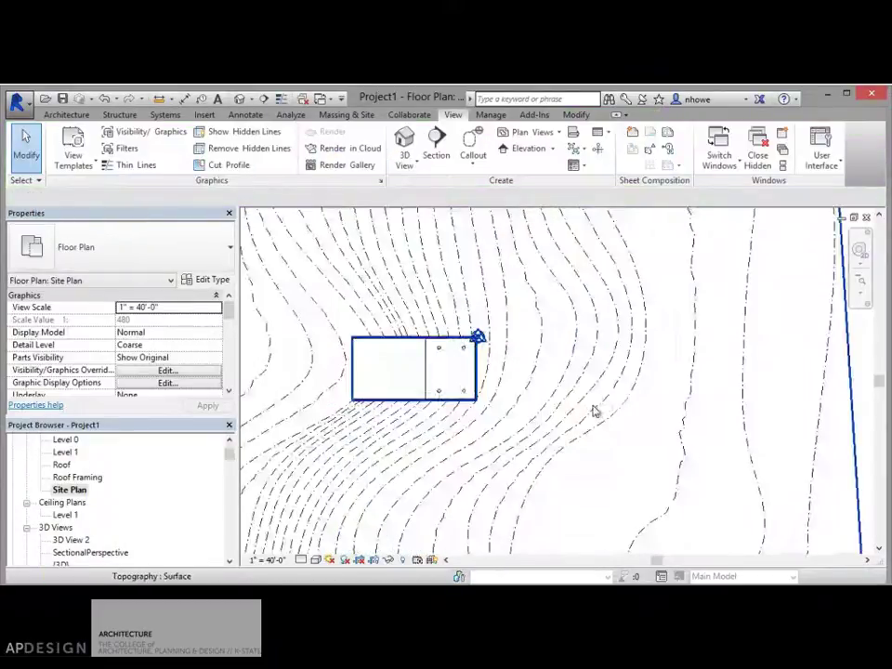
scroll(376, 302, up, 2)
scroll(379, 309, up, 2)
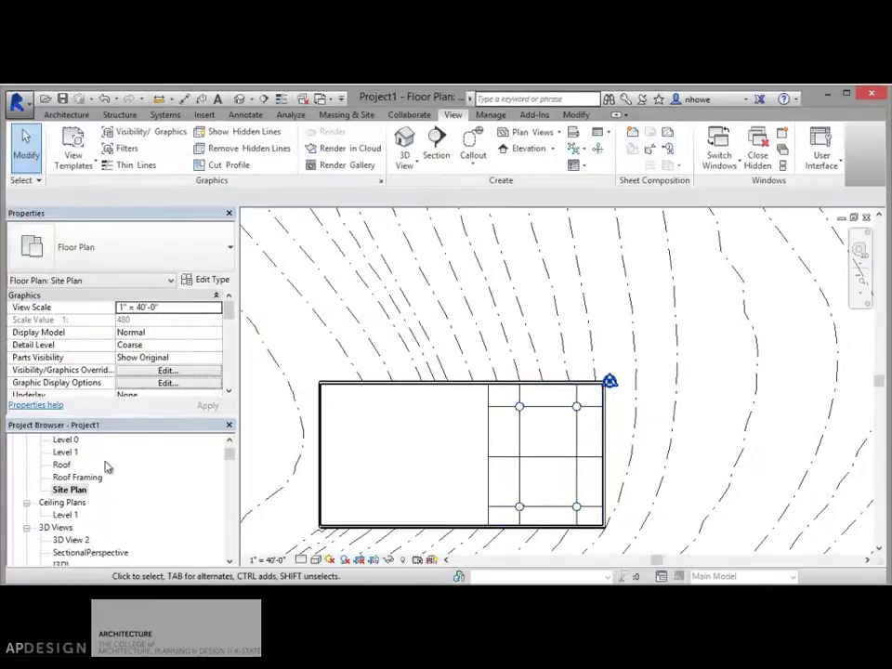
- Open the Level 1 floor plan and turn off its view cropping
double_click(63, 452)
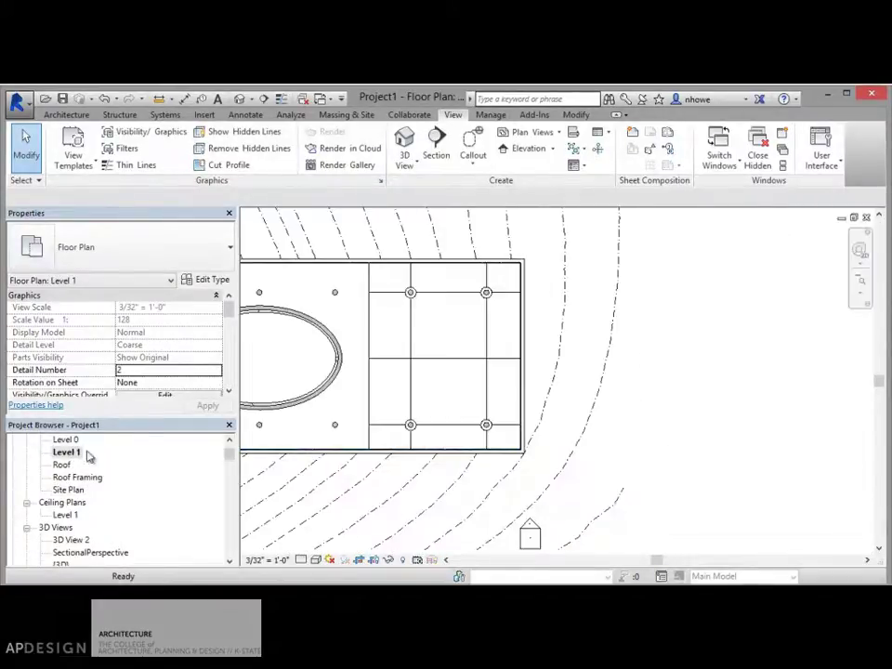
scroll(388, 449, down, 3)
middle_drag(392, 457, 562, 539)
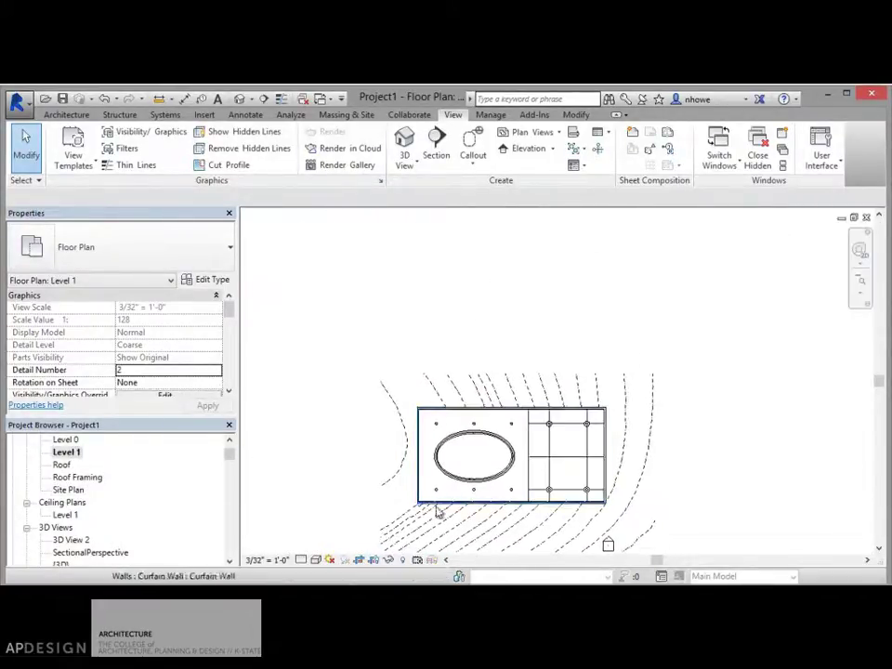
click(370, 562)
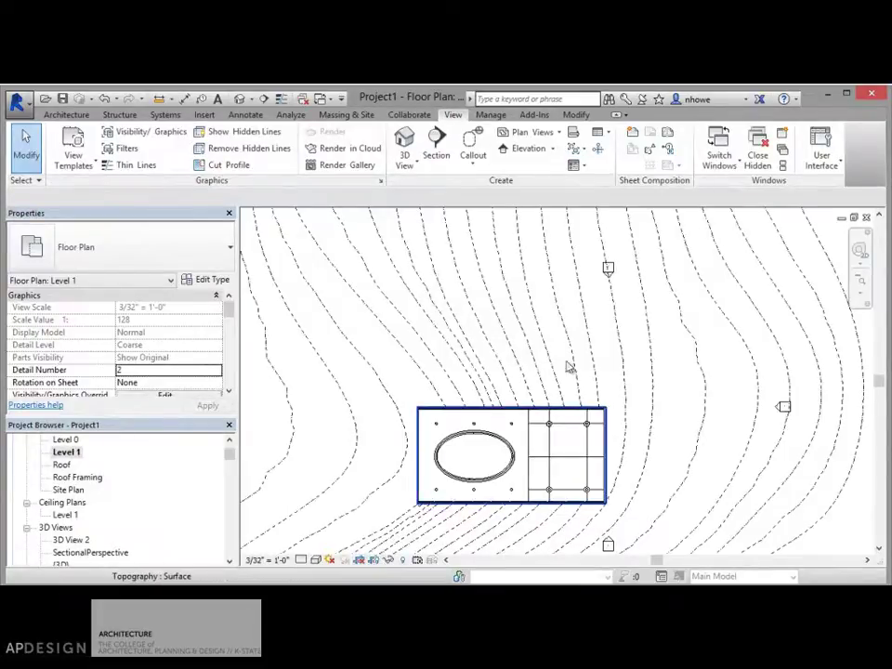
- Save the project and place an RPC Tree - Deciduous American Beech - 20' site component about 17' north of the building, near its northeast corner
click(360, 116)
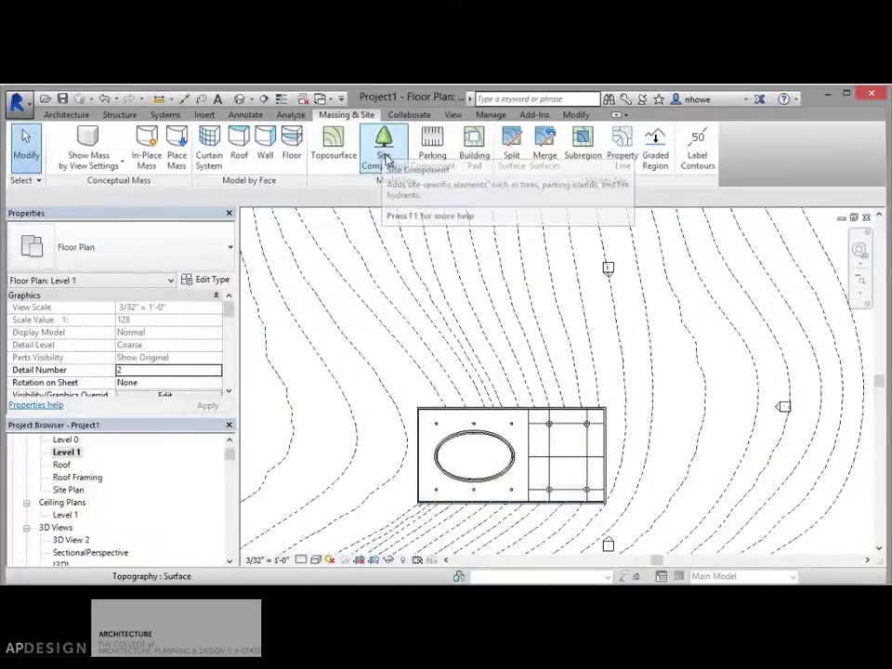
click(385, 158)
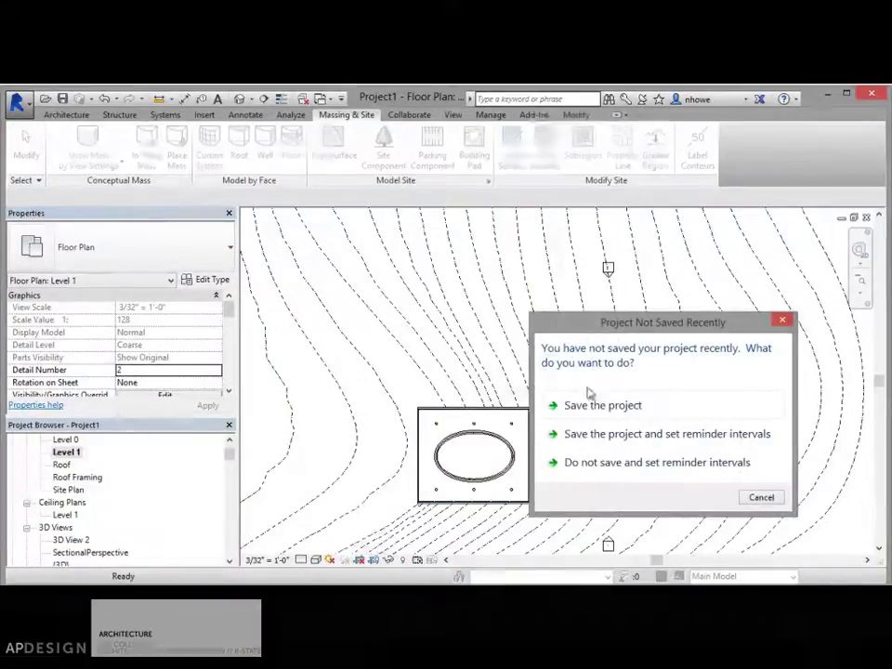
click(592, 407)
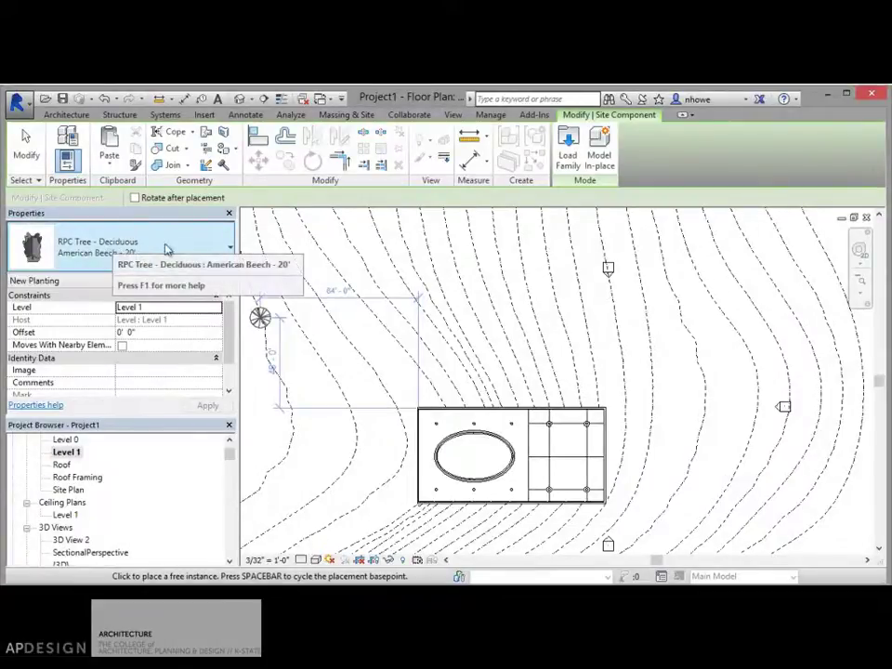
scroll(575, 382, up, 2)
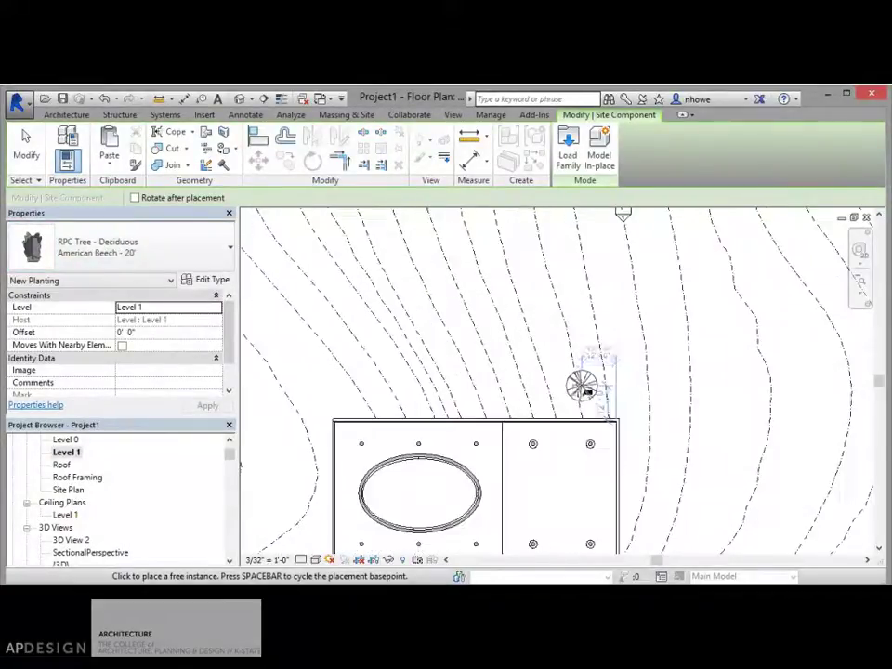
scroll(590, 437, up, 3)
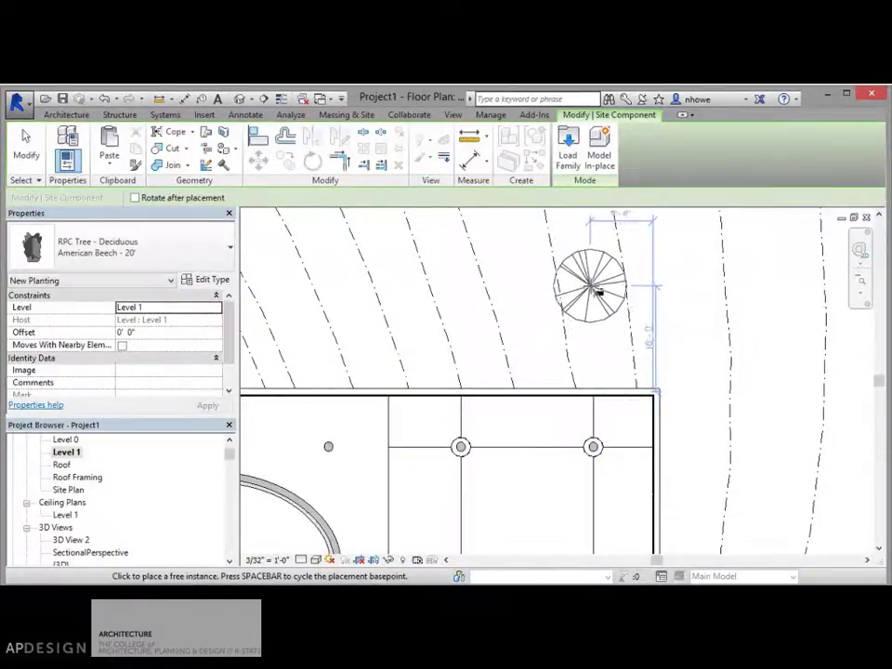
click(600, 287)
- Place a second American Beech - 20' tree west of the first, in line with it and with the next column
scroll(598, 324, down, 2)
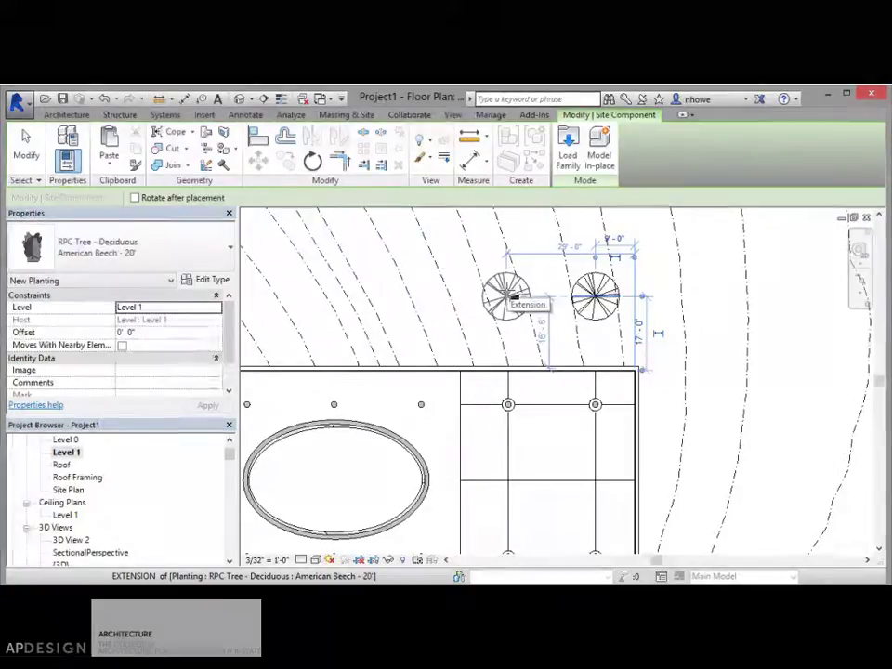
scroll(513, 295, up, 1)
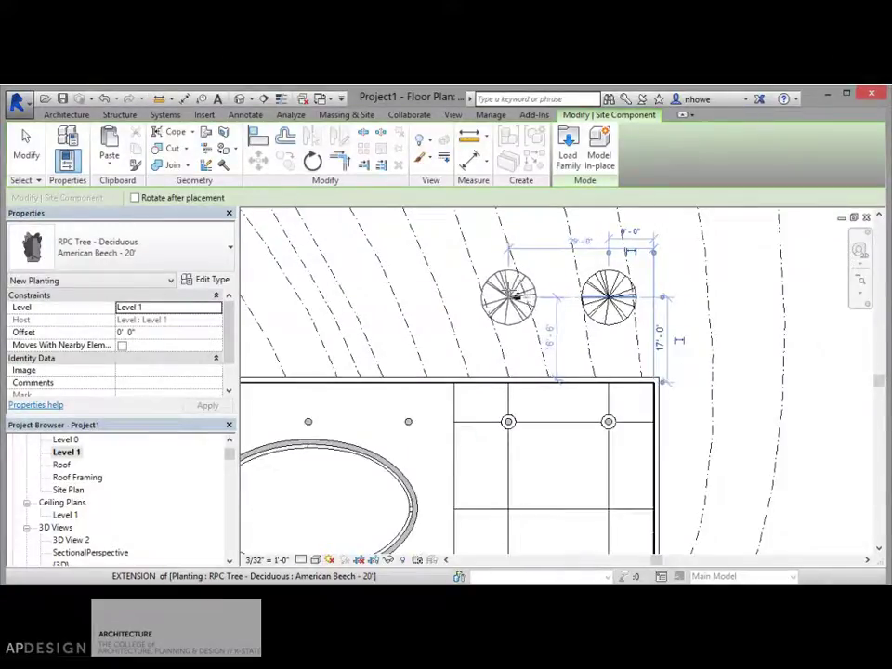
click(510, 298)
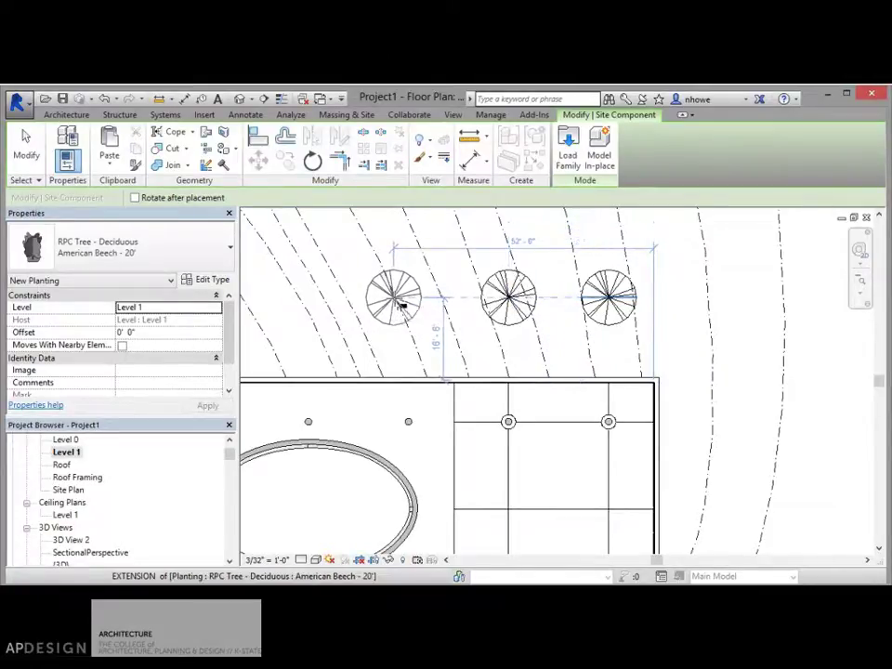
key(Escape)
key(Escape)
- Copy the second tree and paste the duplicate to its west, continuing the row at the same spacing
click(508, 302)
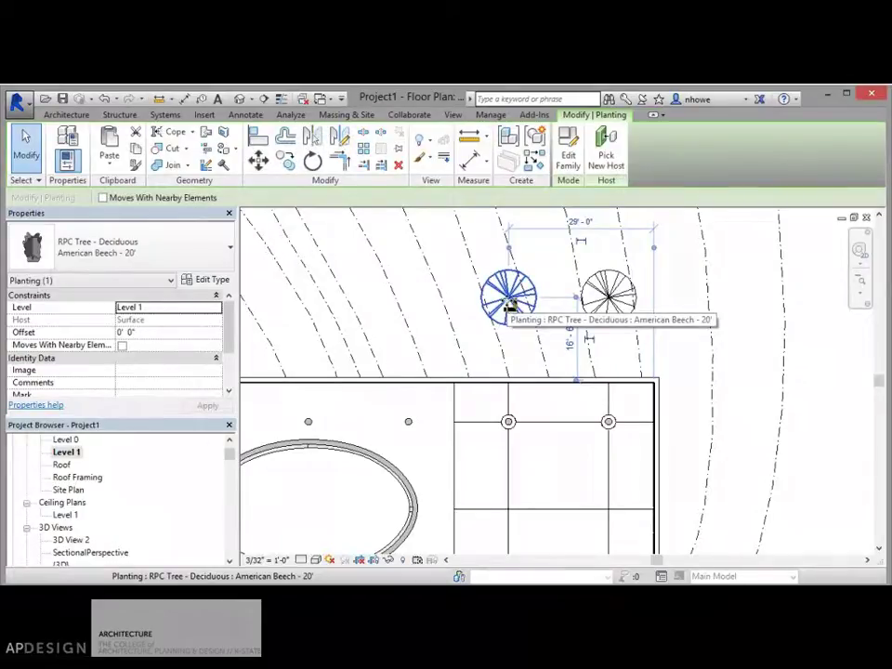
key(ctrl+v)
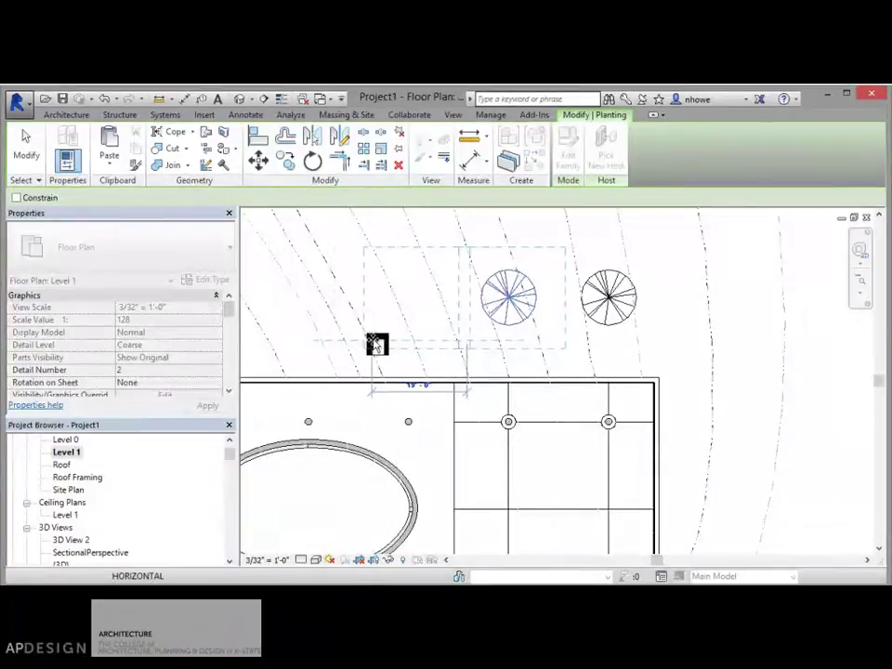
click(368, 345)
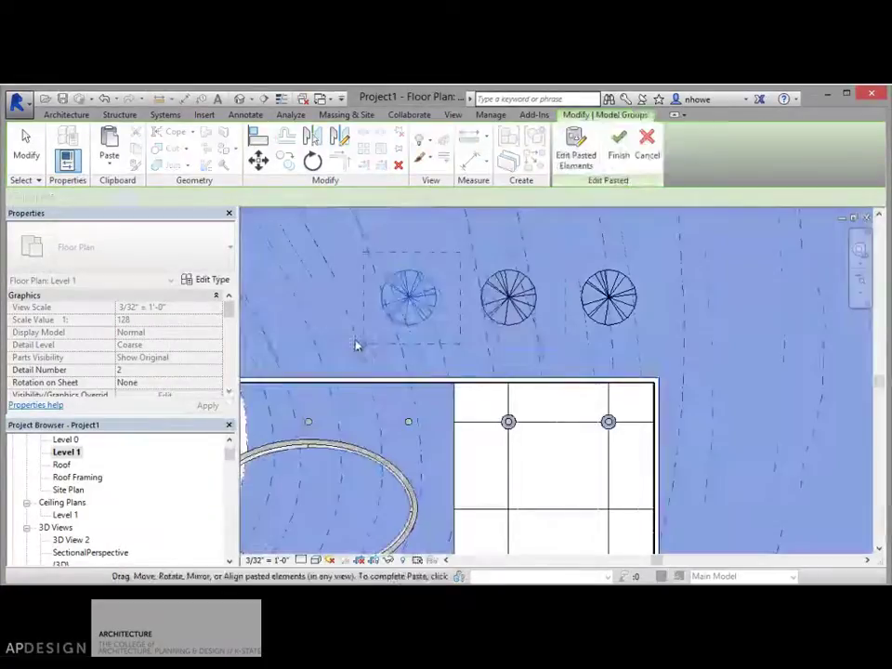
scroll(376, 341, down, 2)
middle_drag(403, 343, 544, 341)
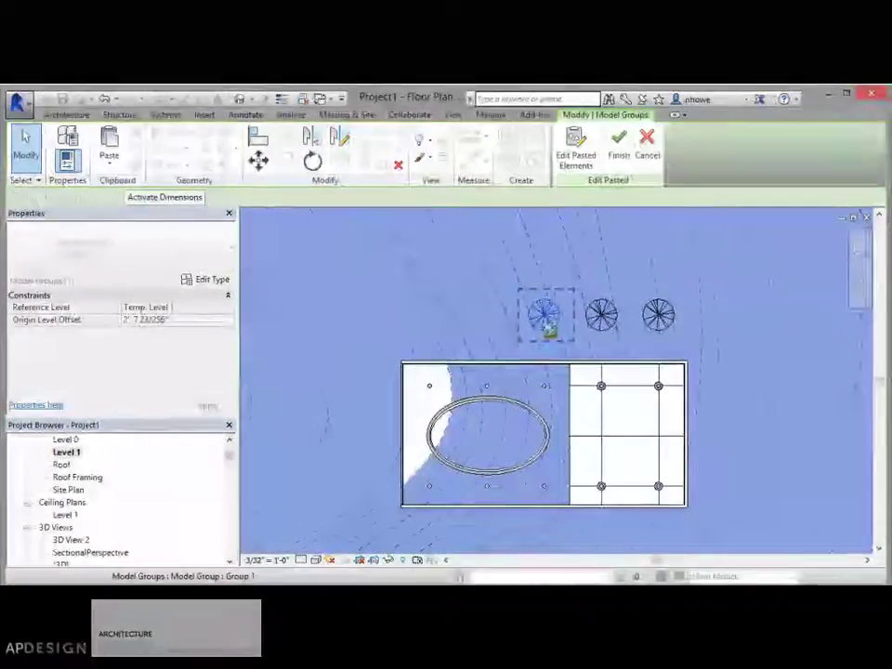
- Delete the middle and westernmost trees, keeping only the one near the building's northeast corner
click(599, 316)
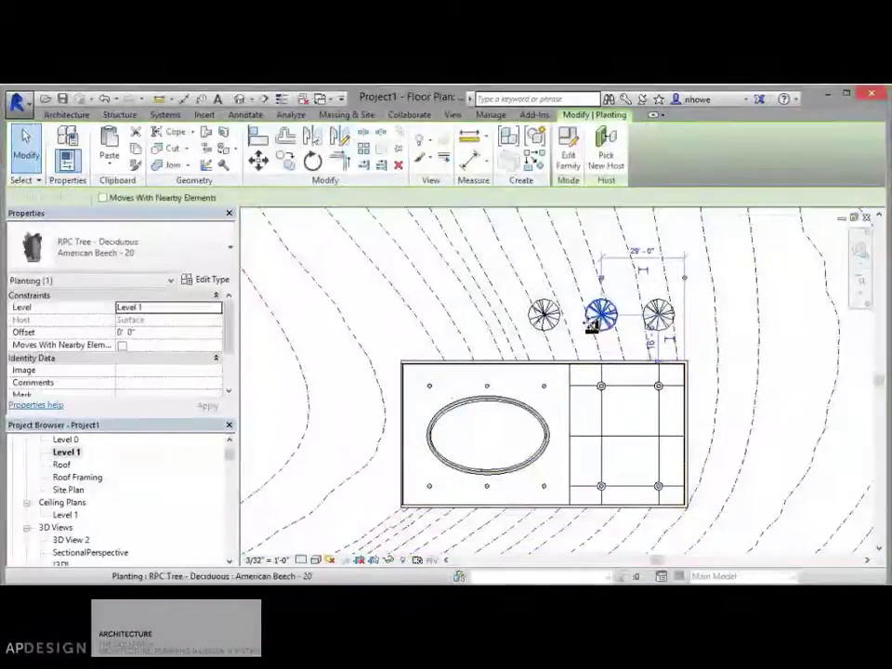
key(Delete)
click(544, 317)
key(Delete)
- Create a linear array of the remaining tree westward at the column spacing, starting with 5 items and raising the array count to 8
click(657, 318)
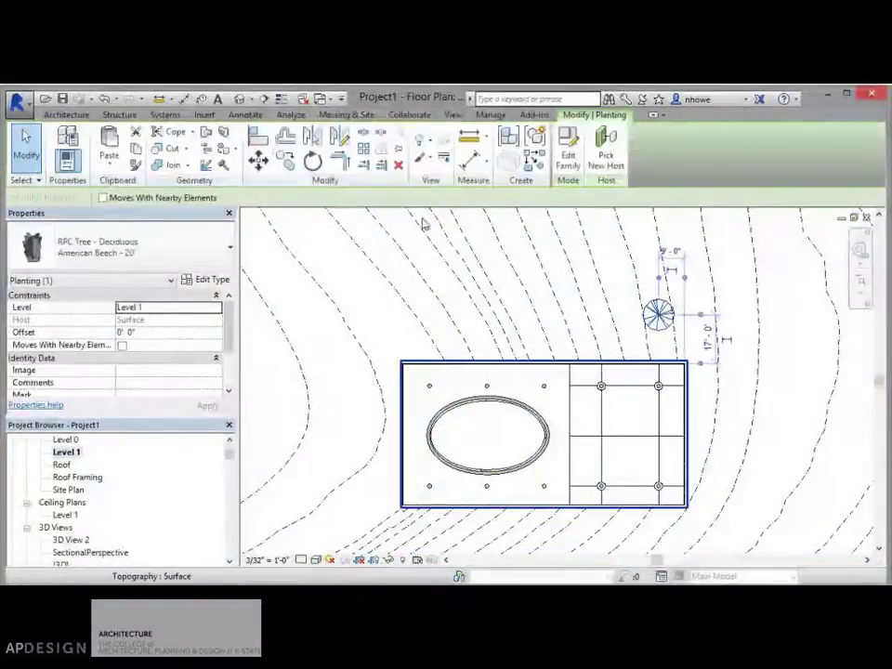
click(364, 148)
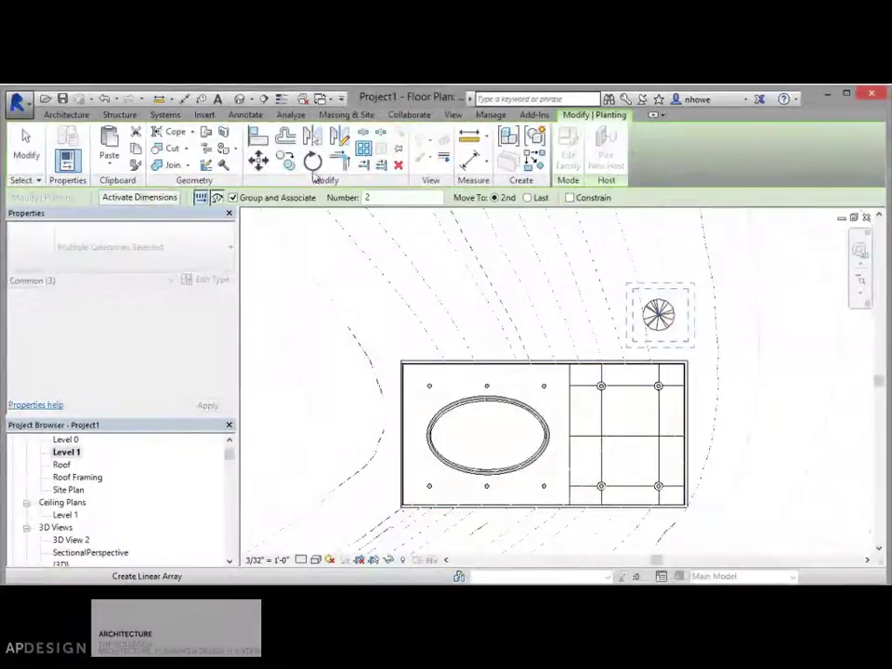
drag(373, 198, 356, 199)
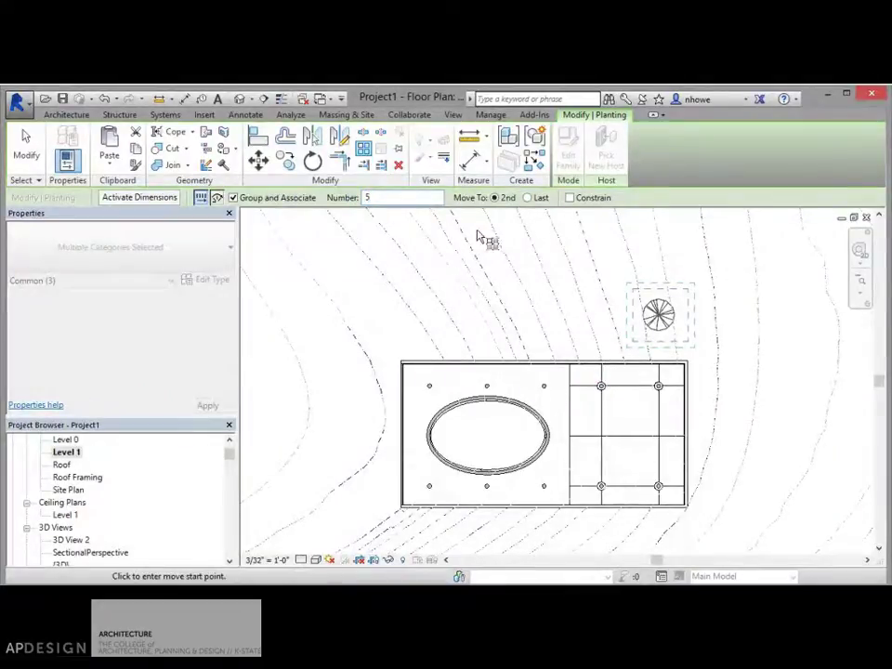
click(662, 376)
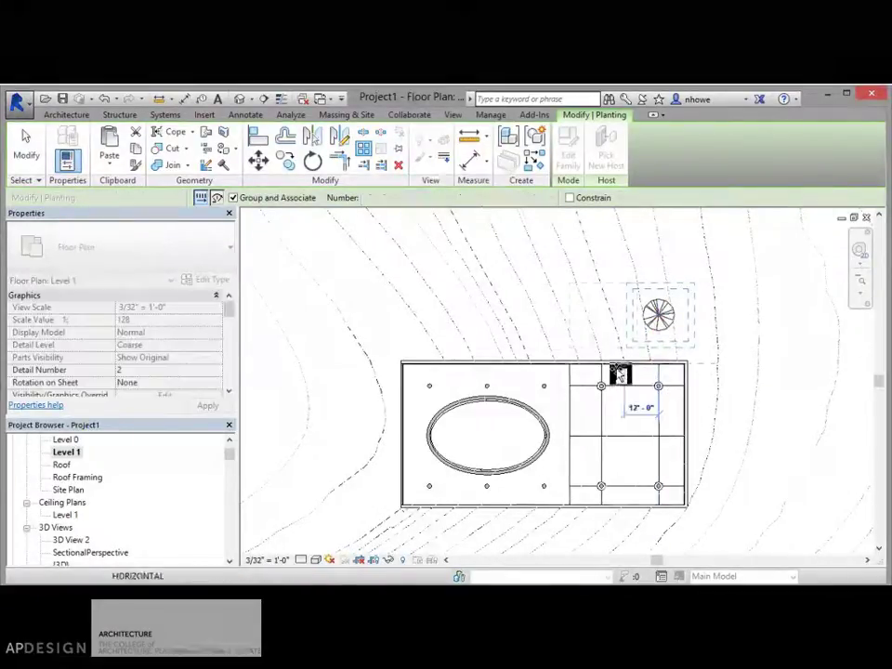
click(602, 367)
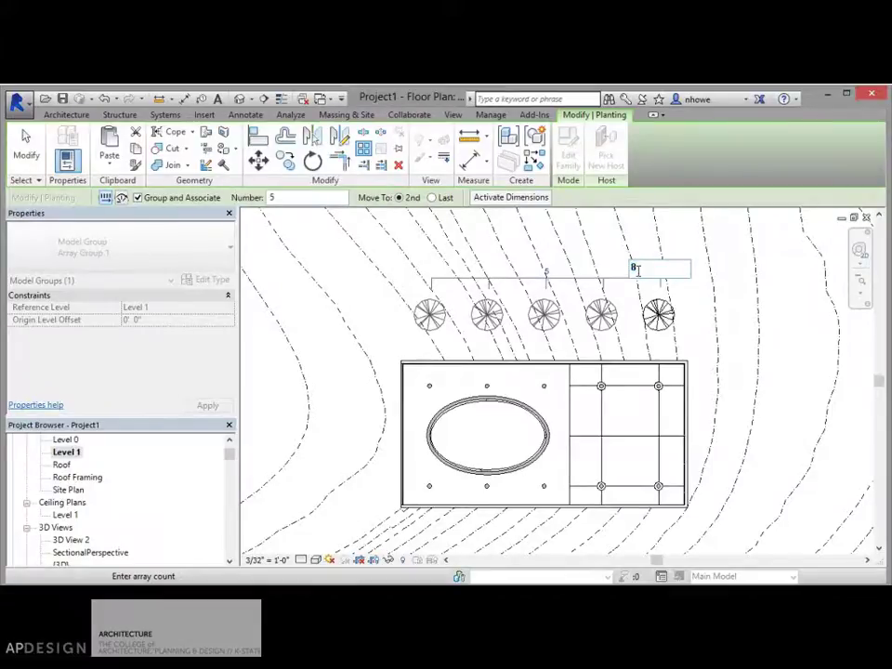
text(8)
key(Return)
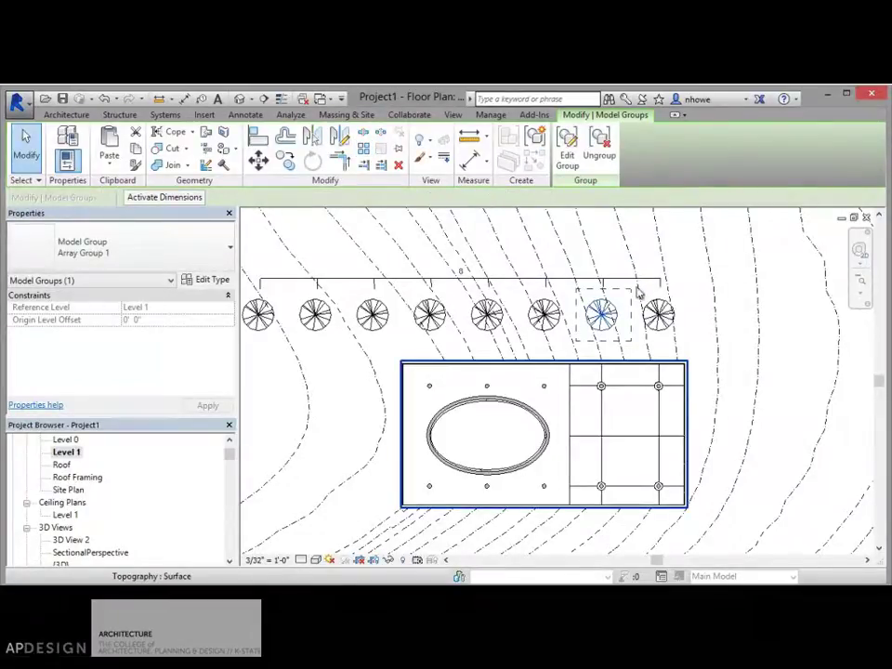
click(662, 318)
drag(687, 314, 718, 322)
key(Escape)
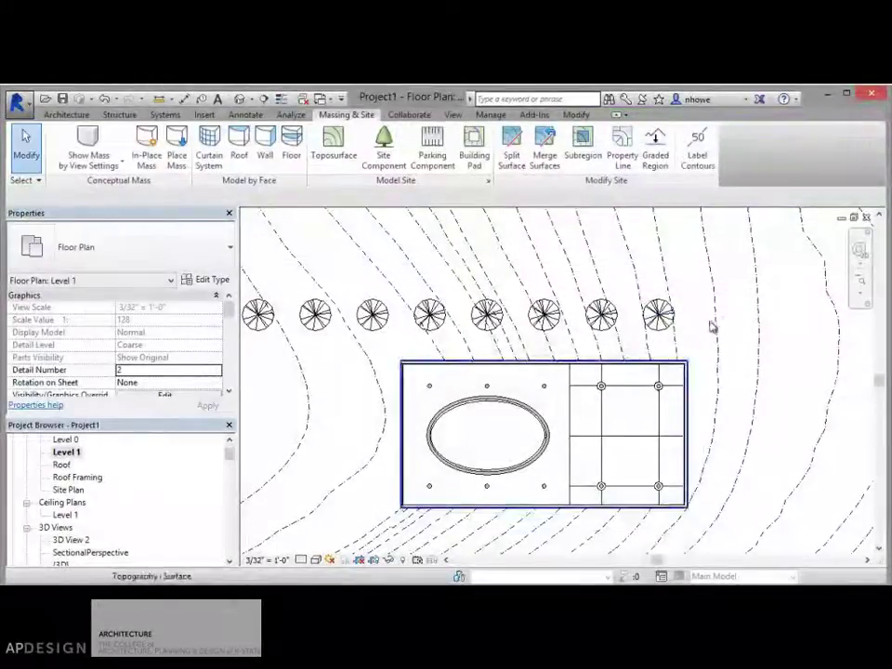
click(671, 325)
drag(689, 310, 739, 315)
key(Escape)
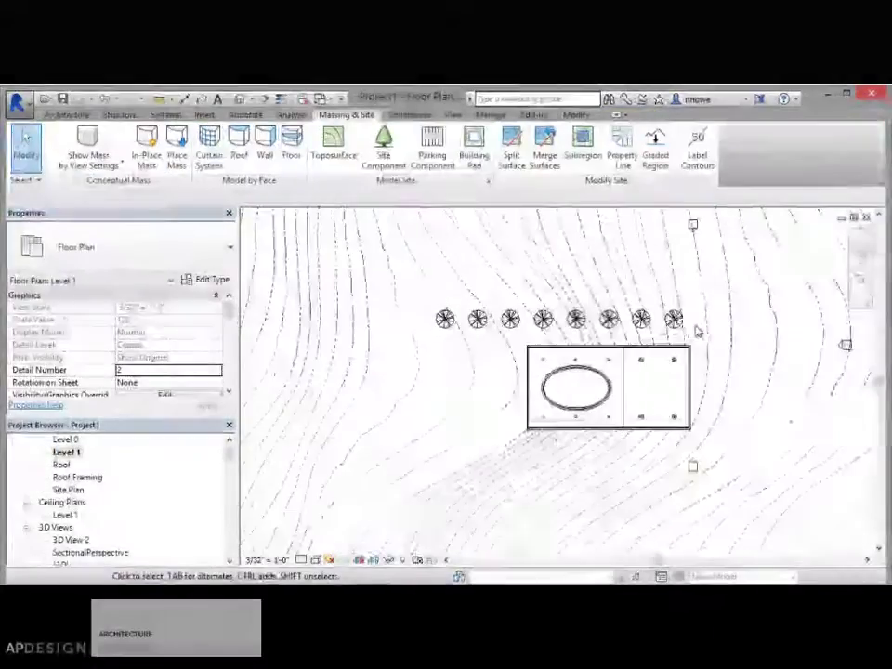
click(671, 319)
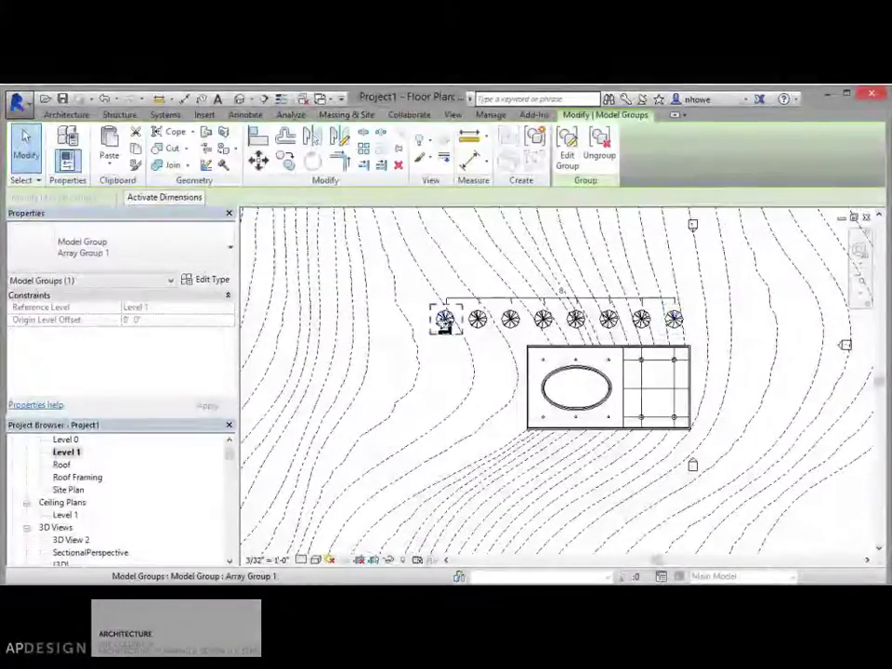
key(Escape)
drag(411, 274, 733, 326)
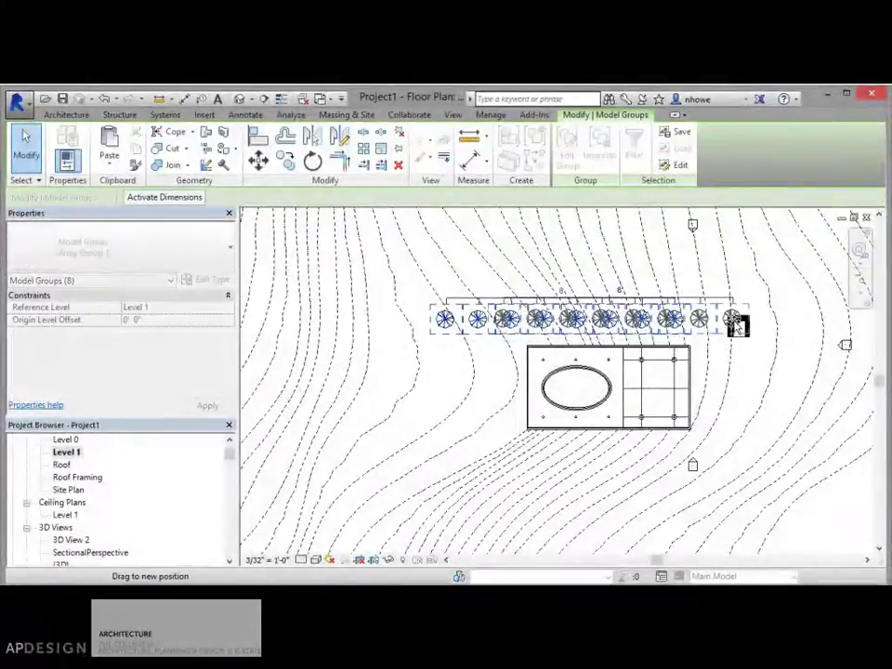
drag(734, 322, 745, 325)
key(Escape)
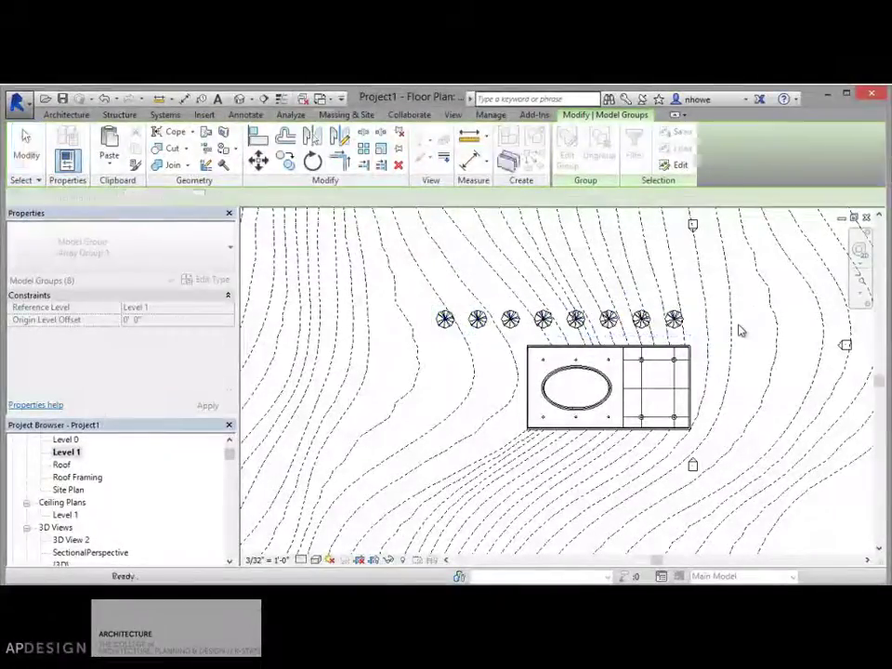
key(Escape)
- Move the whole row of eight arrayed trees two tree spacings east, extending it beyond the building's northeast corner
drag(423, 299, 695, 335)
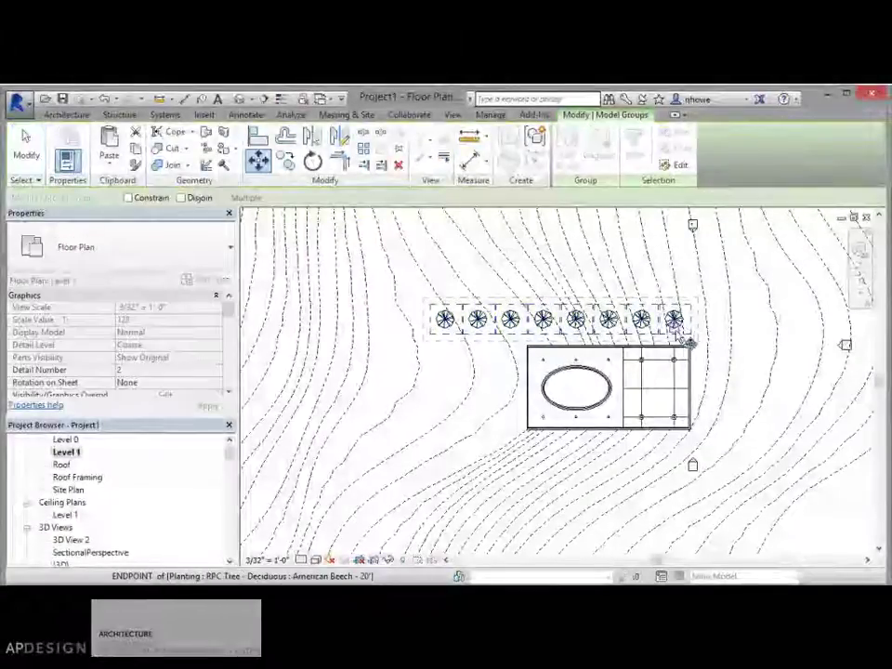
click(687, 337)
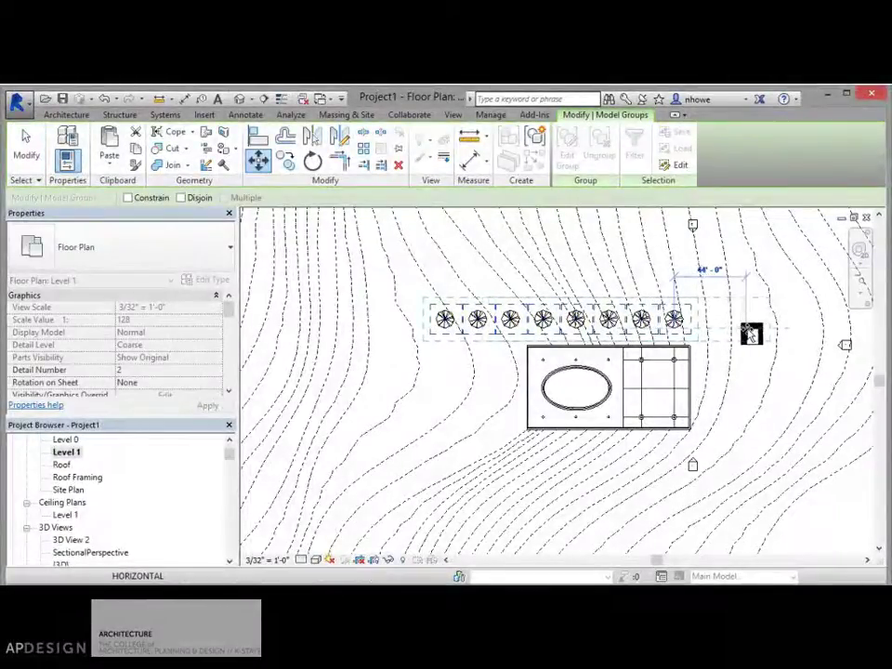
click(747, 334)
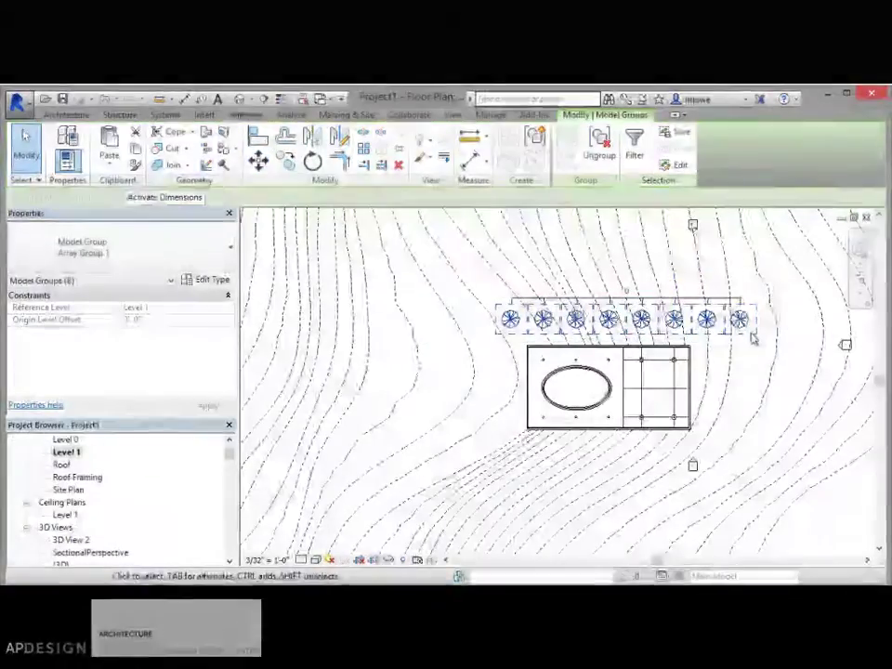
- Set the tree array's item count to 9, extending the row westward
scroll(753, 333, up, 2)
click(560, 277)
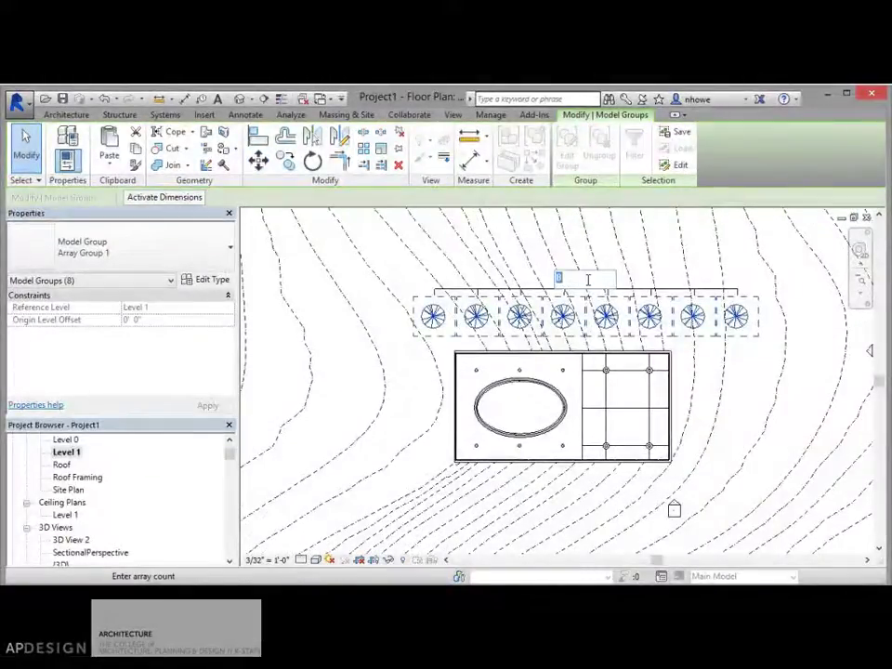
text(9)
key(Return)
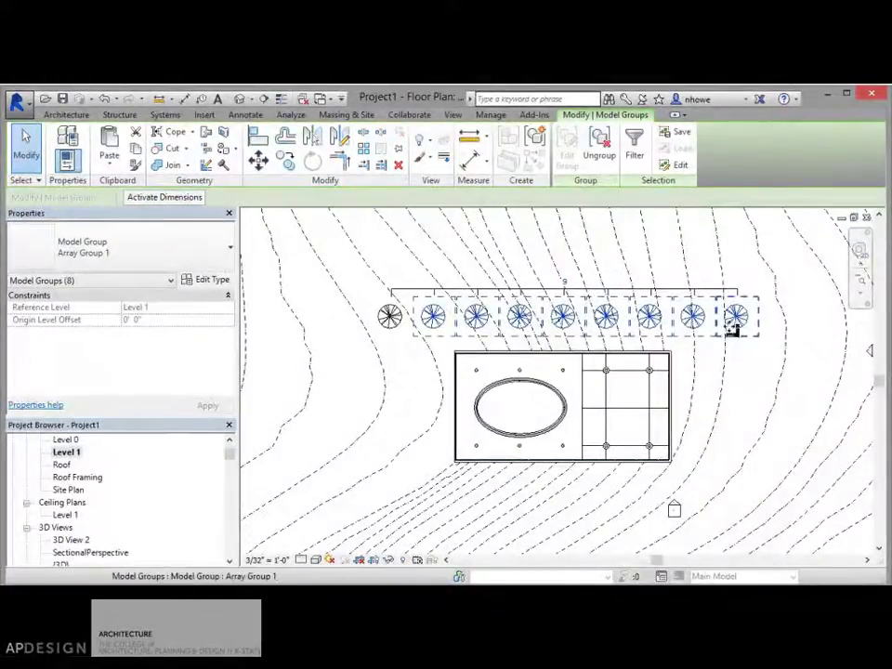
- Try to paste a copy of the eight selected trees south of the building, and undo the paste
drag(737, 323, 739, 322)
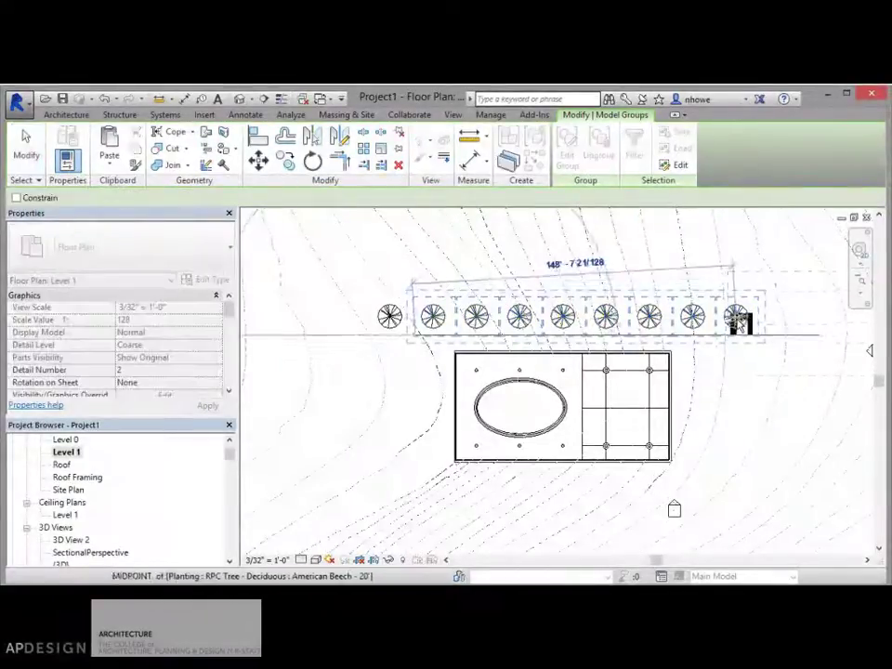
click(416, 512)
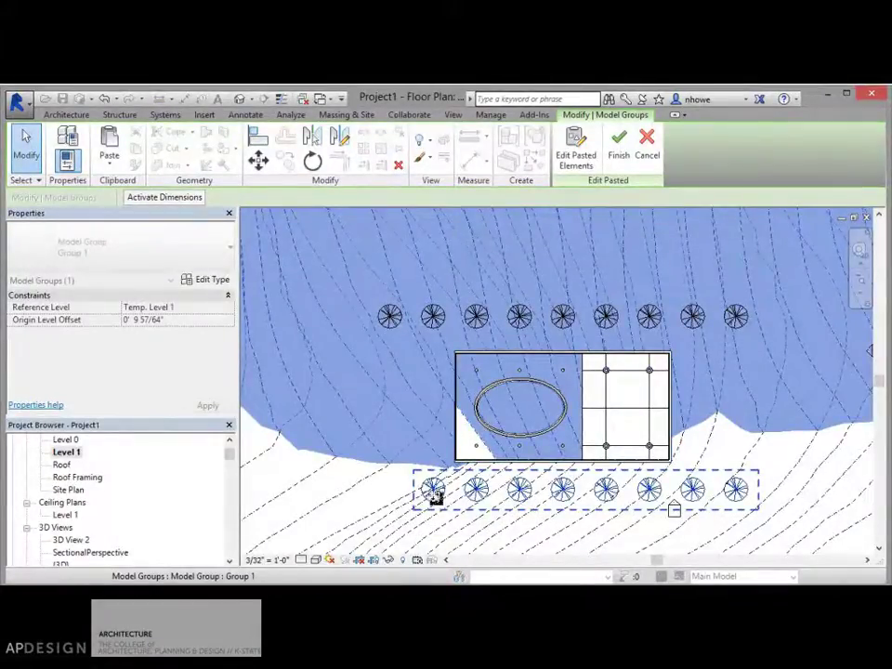
key(Escape)
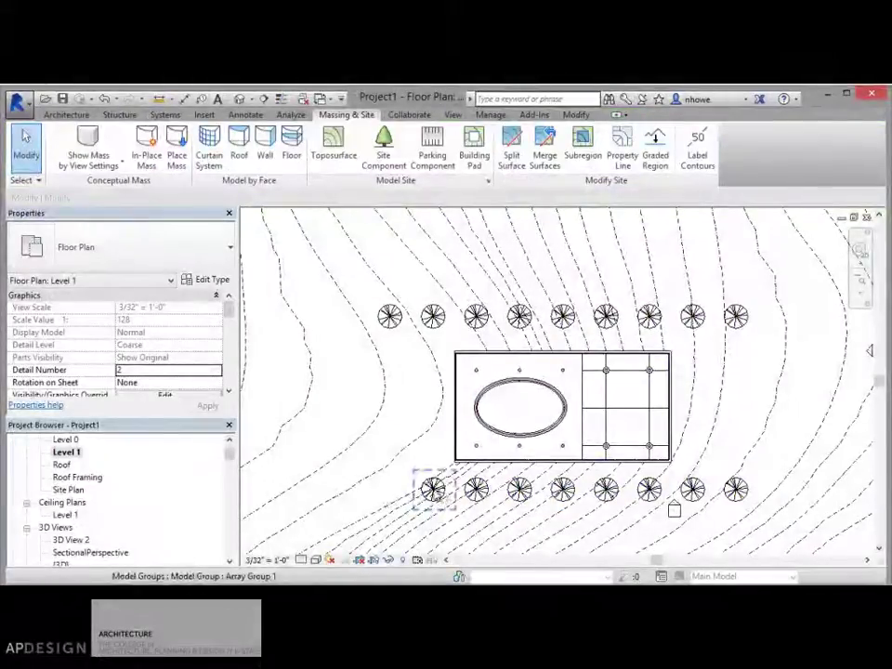
key(ctrl+z)
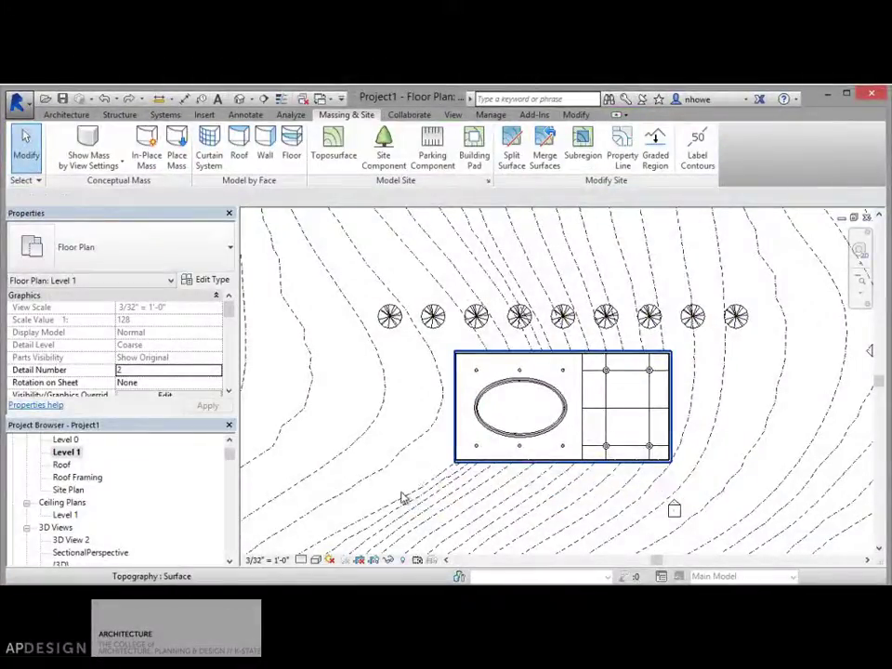
- Copy all nine trees of the north row and paste them 84' directly south, forming a matching row beyond the building
drag(362, 294, 770, 353)
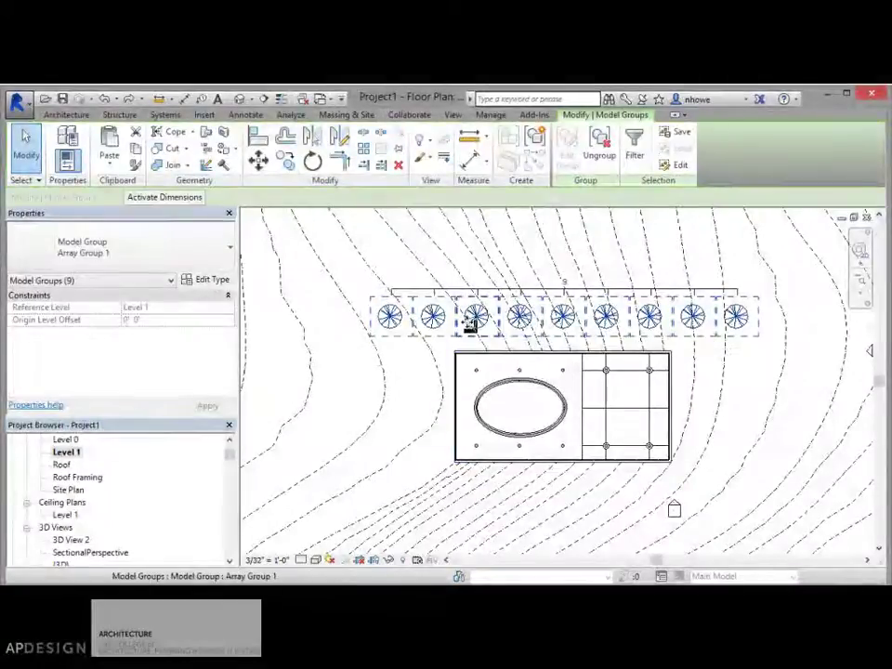
key(ctrl+v)
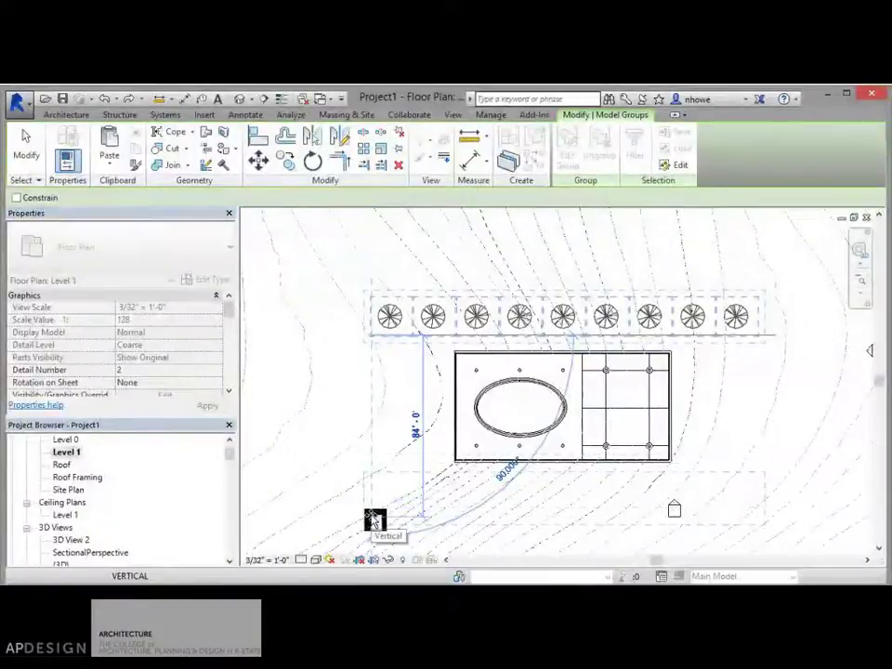
click(373, 520)
key(Escape)
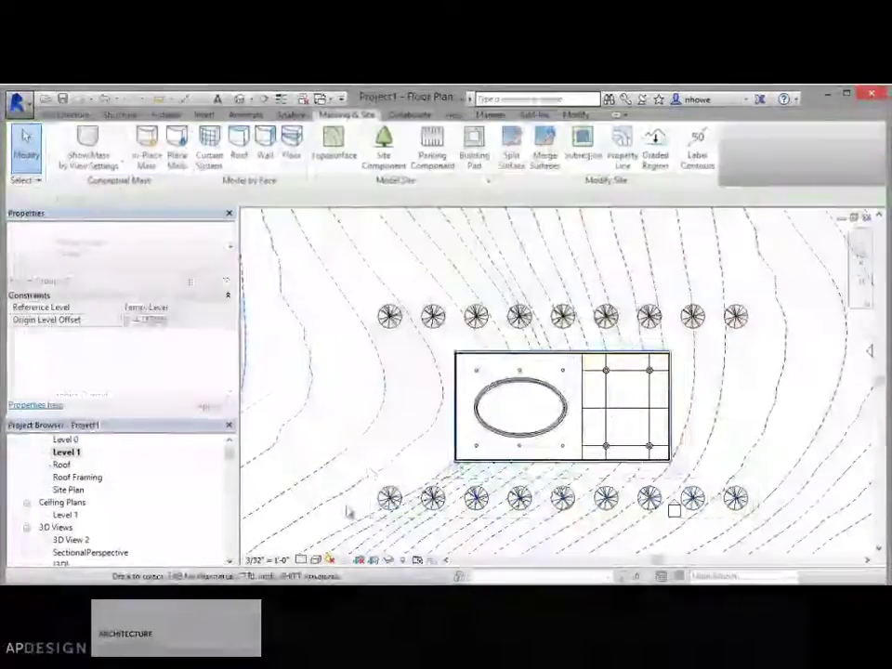
scroll(371, 470, down, 6)
scroll(469, 468, up, 2)
scroll(514, 470, up, 4)
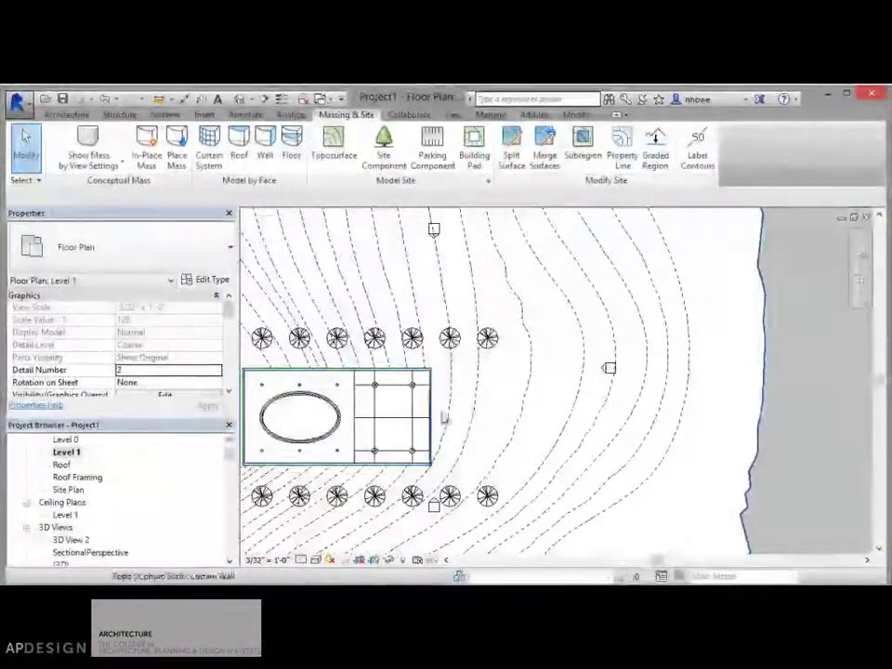
middle_drag(478, 418, 585, 393)
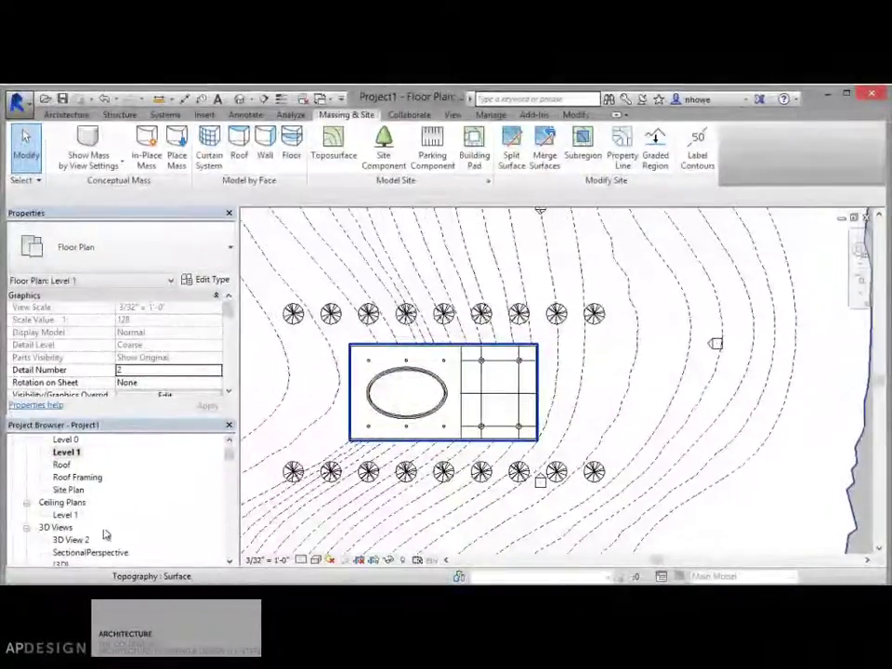
- Preview the perspective 3D View 2 in the Realistic visual style and return it to Hidden Line
double_click(76, 543)
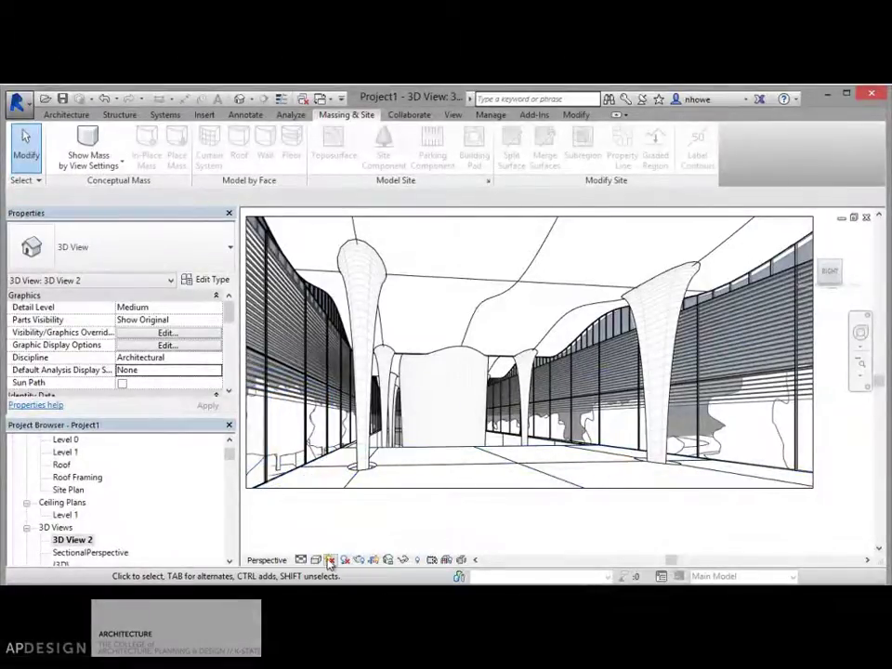
click(317, 560)
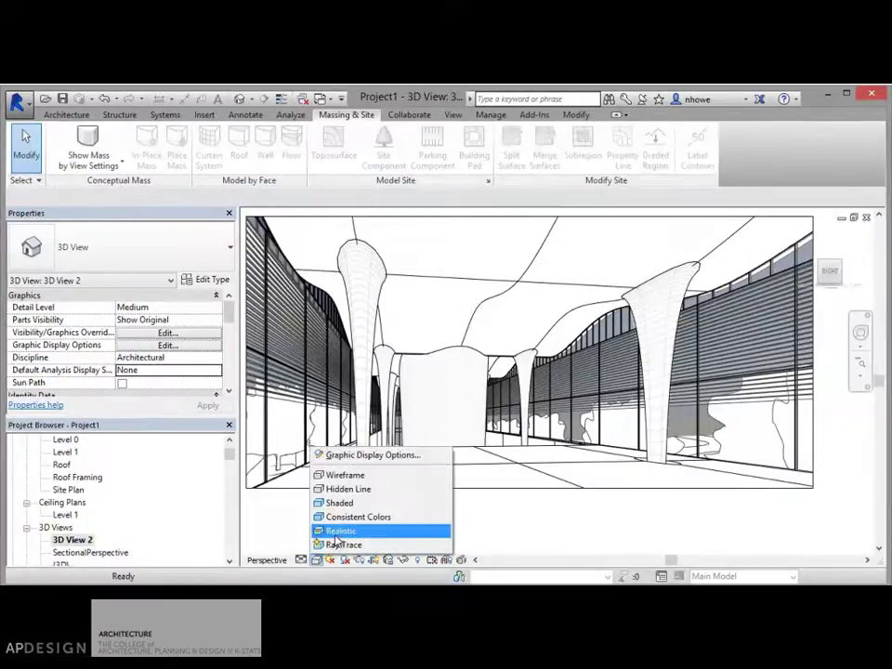
click(337, 534)
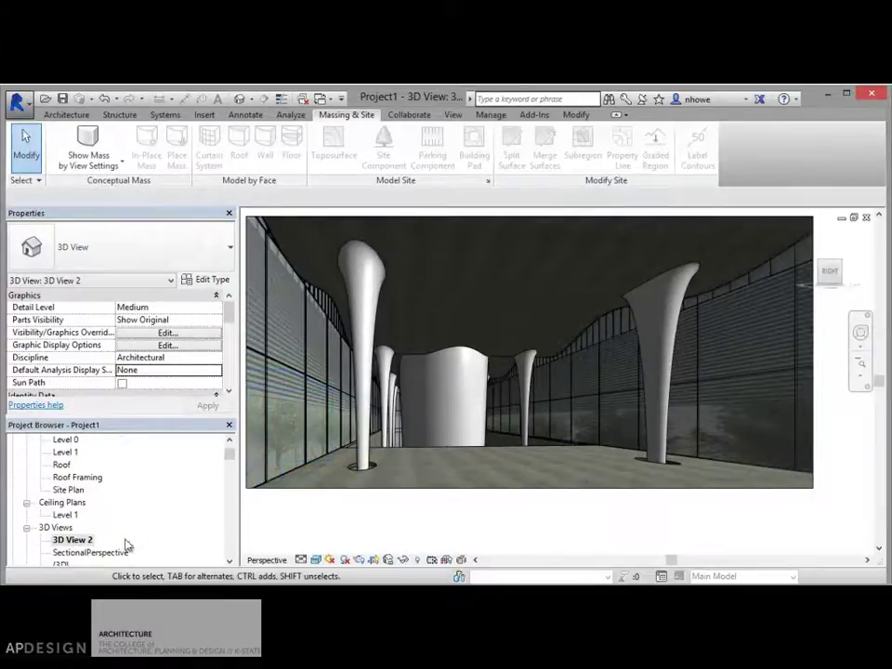
click(311, 558)
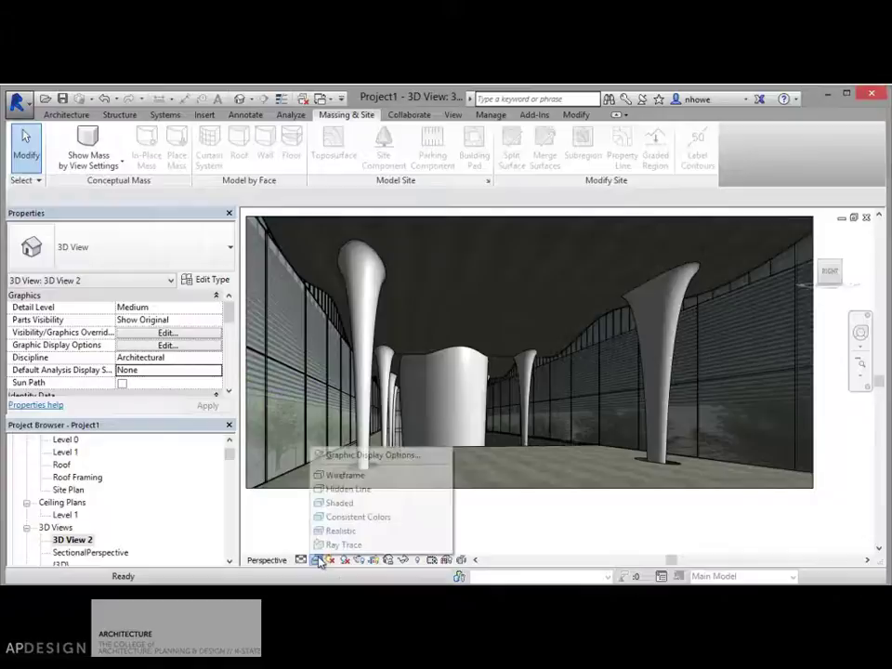
click(346, 489)
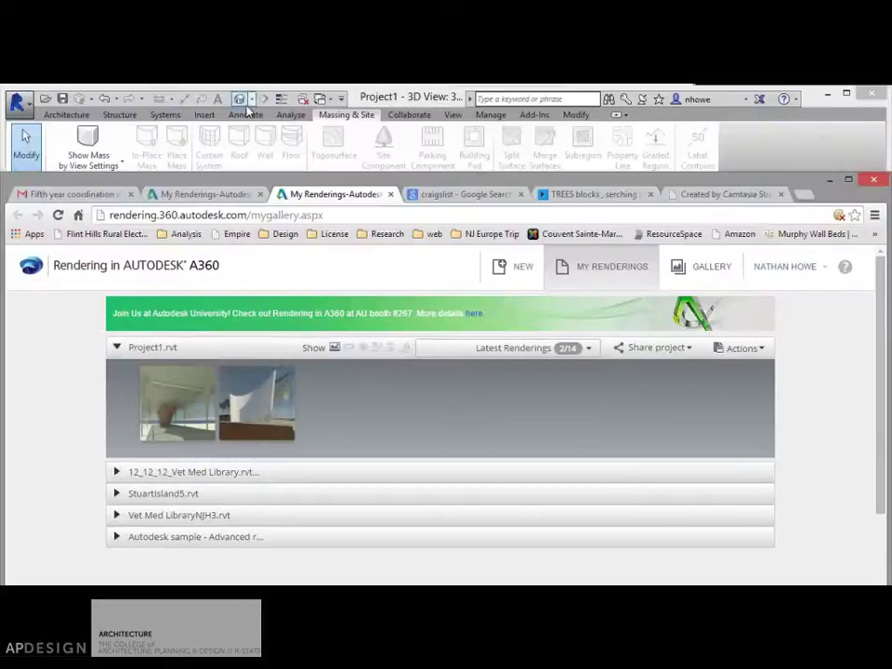
- Switch to the web browser, return from the Ceco.NET tree pages to Google, and search for "tree cad dwg"
click(609, 195)
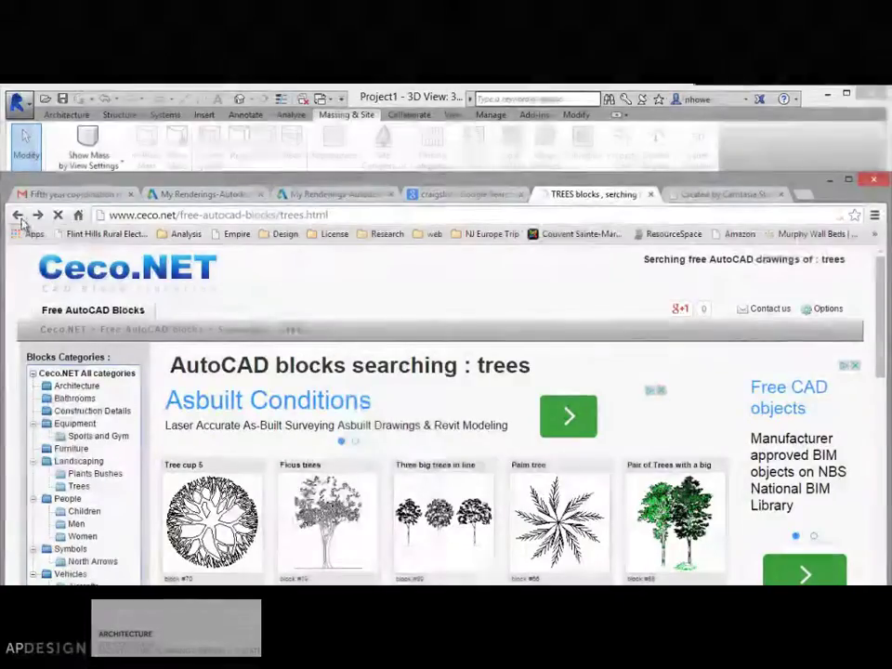
click(18, 215)
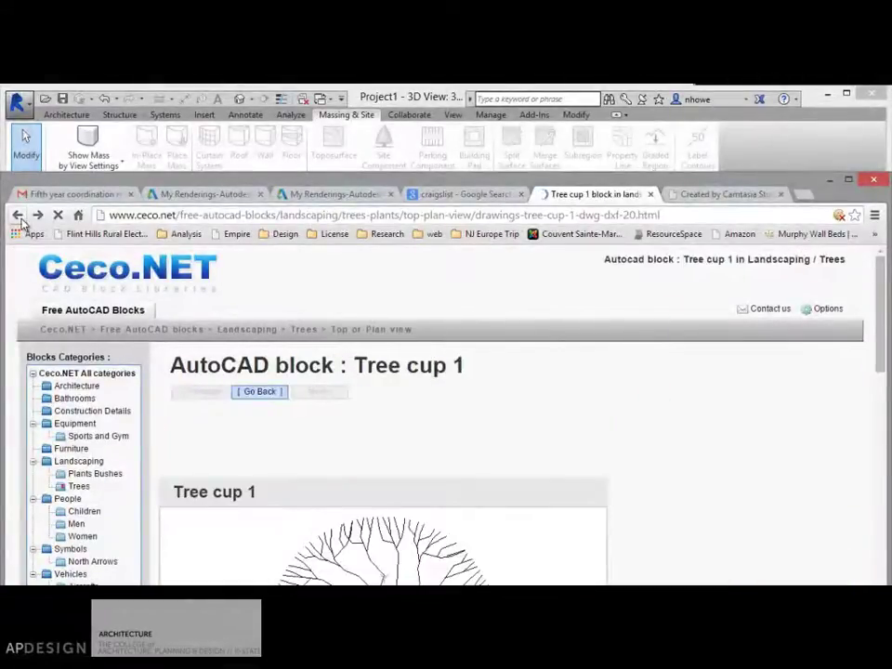
click(18, 215)
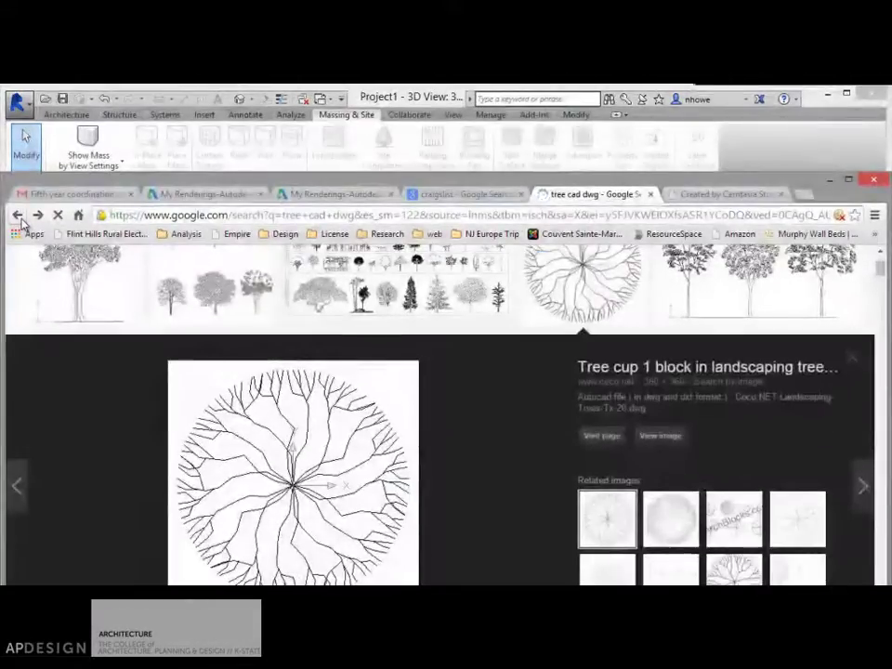
click(18, 215)
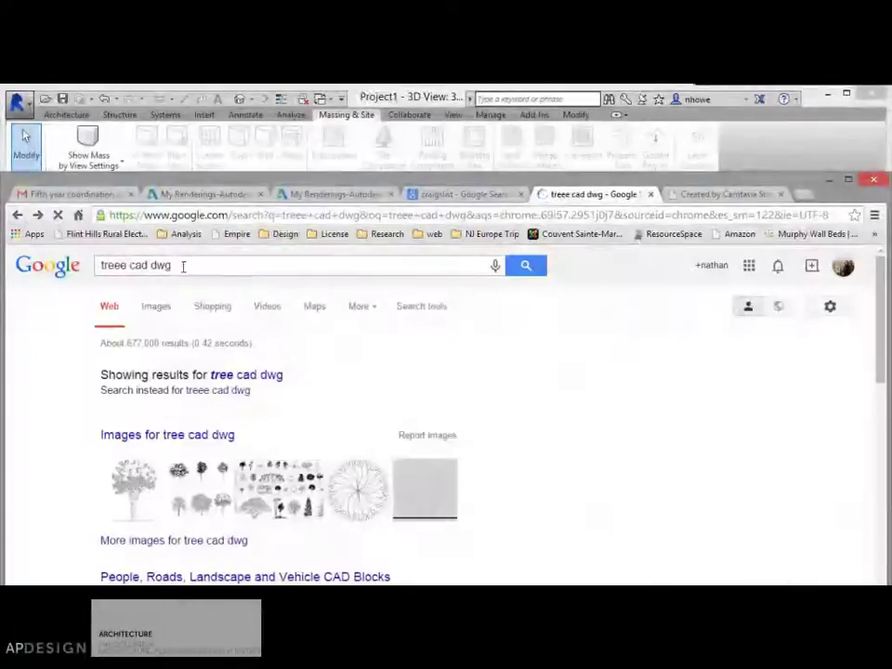
click(127, 266)
key(BackSpace)
key(Return)
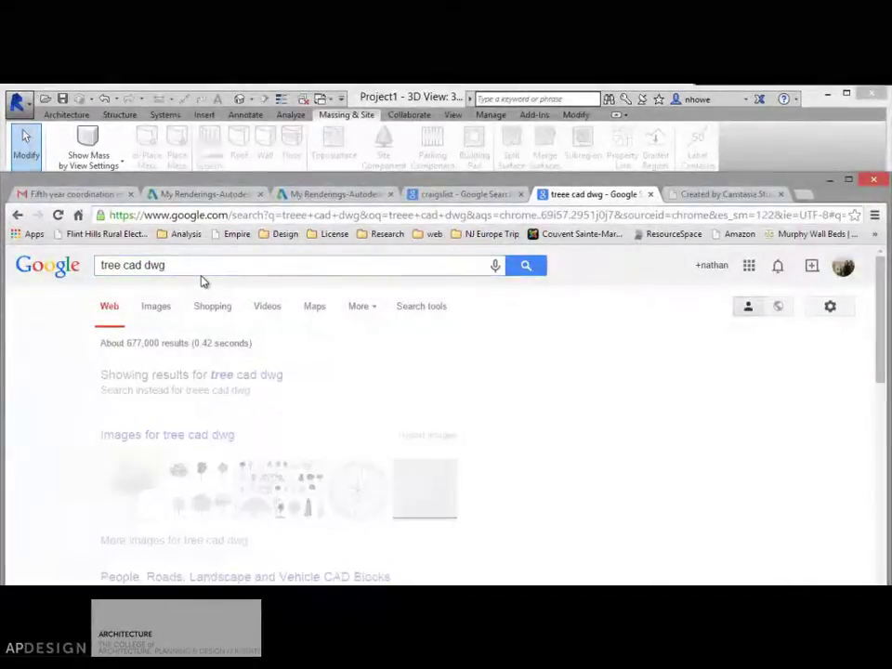
- Show the image results for the tree search and open the Ficus trees block page on ceco.net
scroll(223, 283, down, 3)
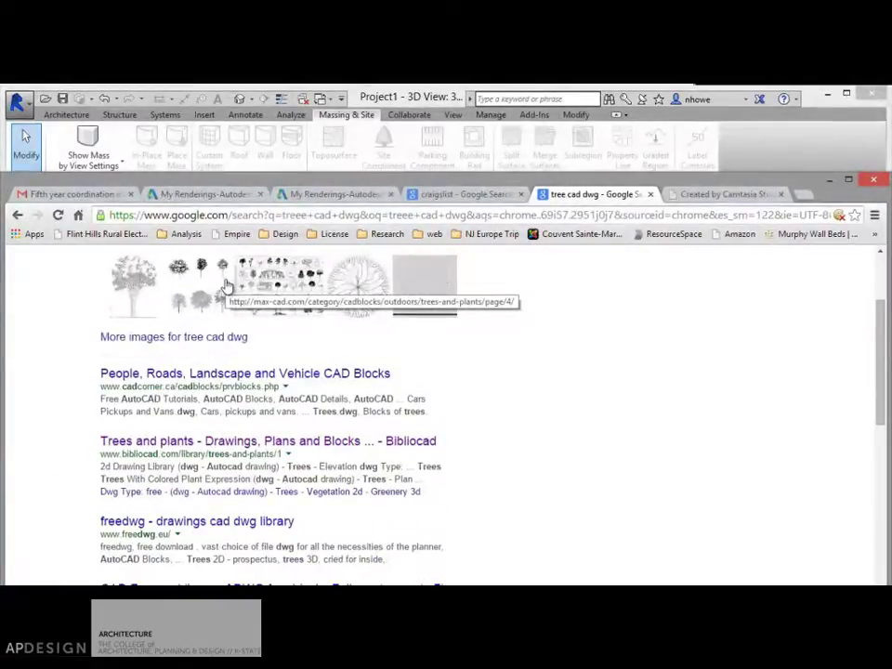
scroll(227, 286, up, 3)
click(158, 310)
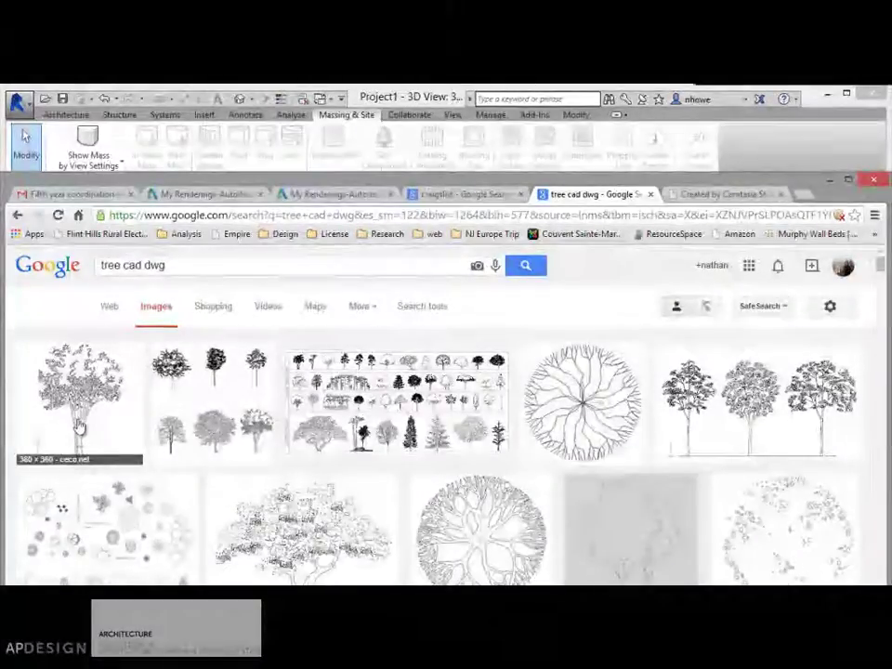
click(79, 427)
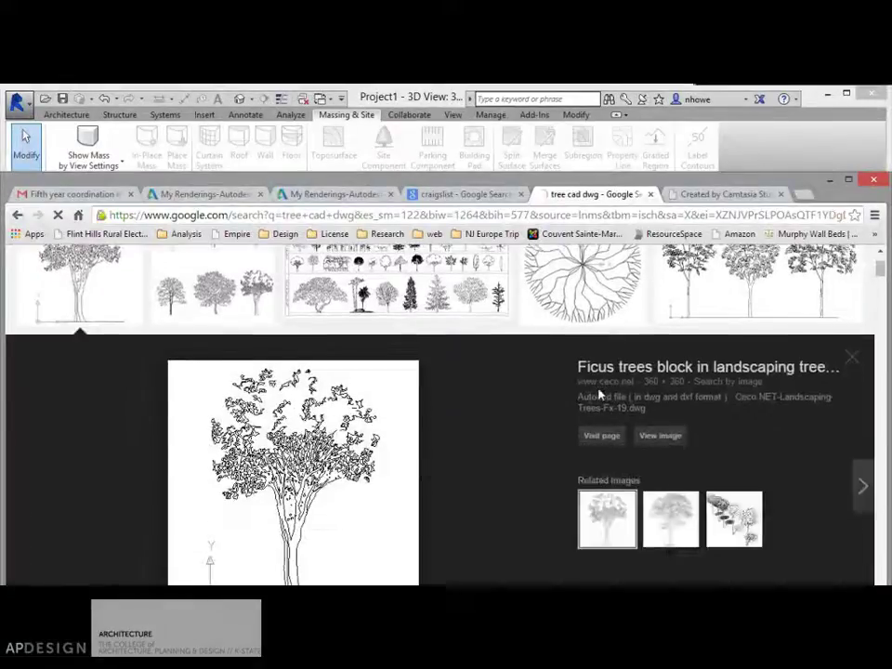
click(569, 407)
- Open Ceco.NET's "trees" block search from its top searches and browse the available plan and elevation tree blocks
scroll(521, 423, down, 2)
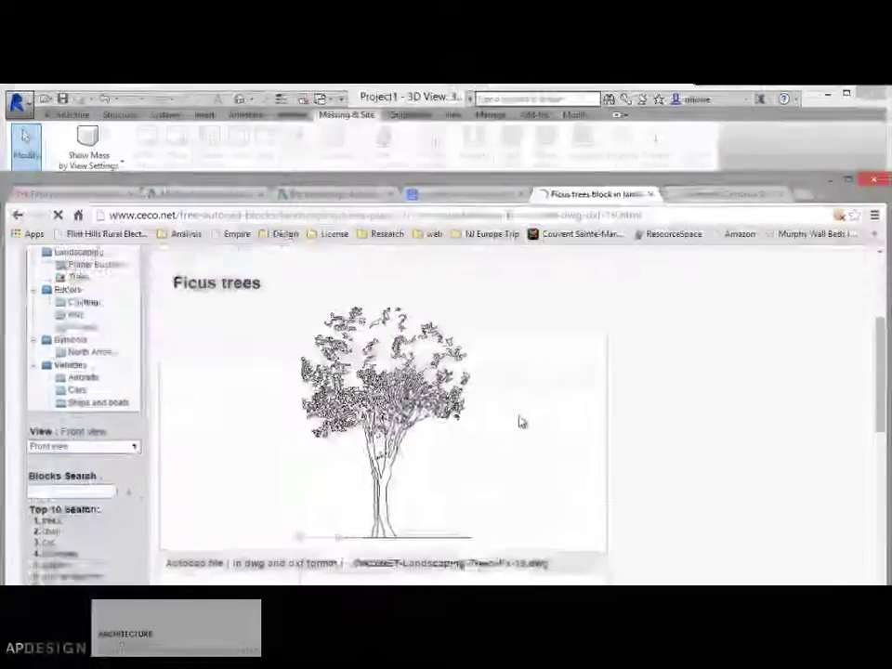
scroll(521, 421, up, 1)
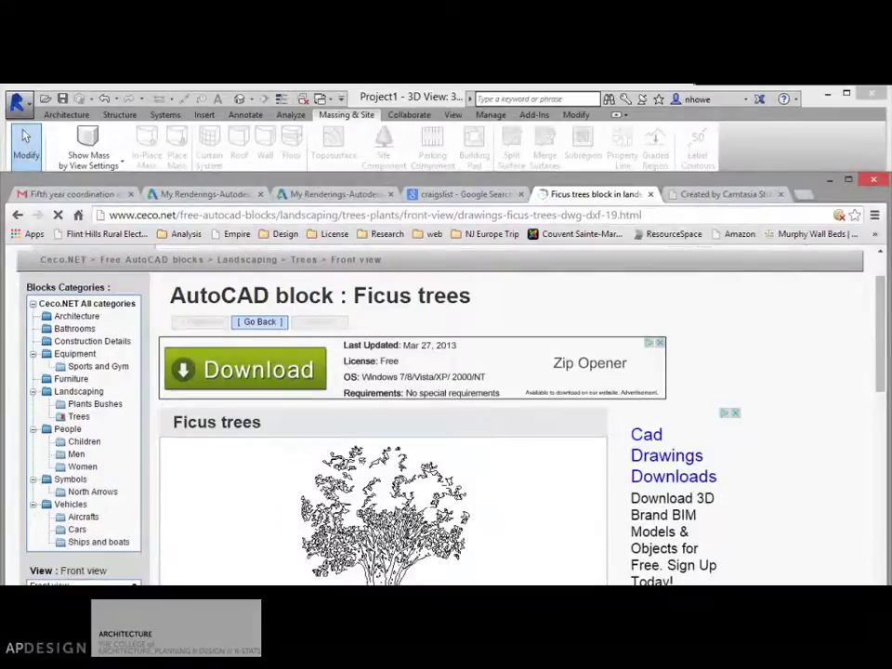
scroll(94, 556, down, 1)
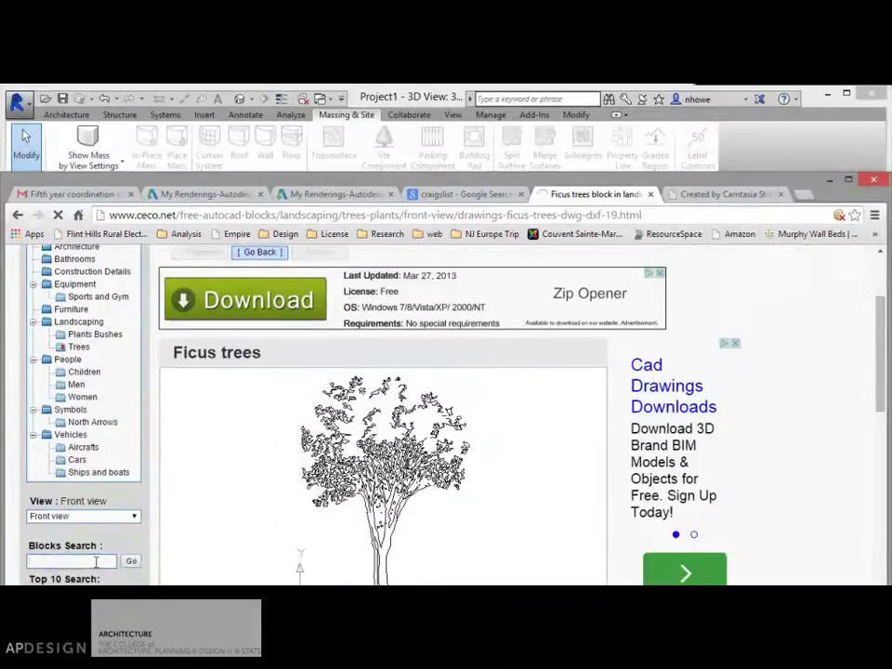
scroll(79, 530, down, 2)
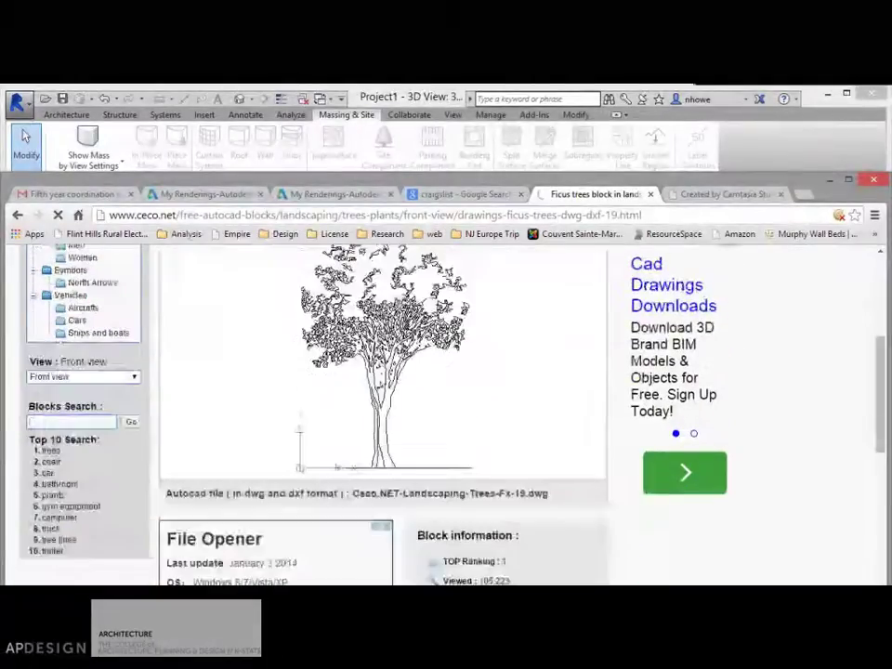
click(50, 451)
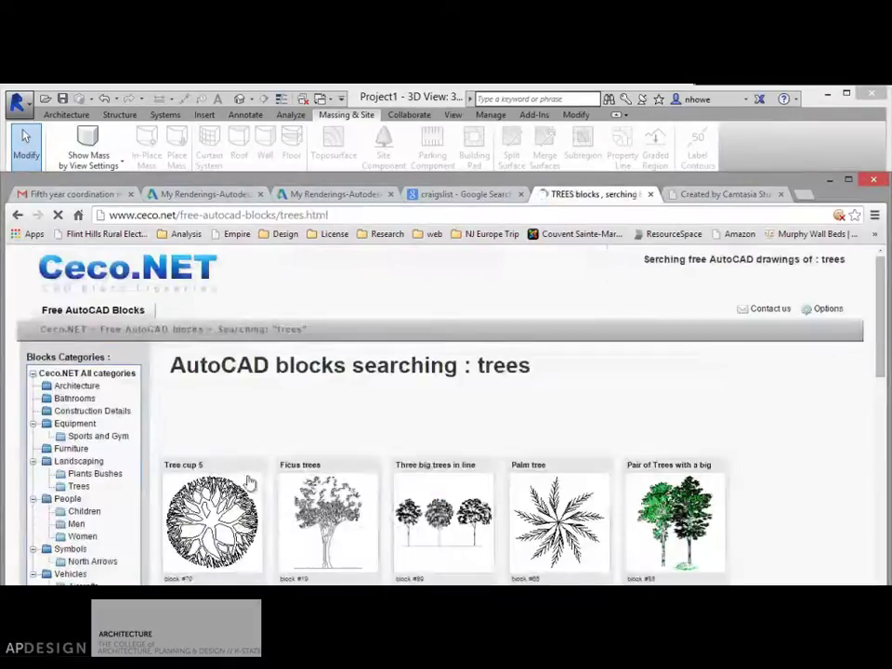
scroll(279, 478, down, 3)
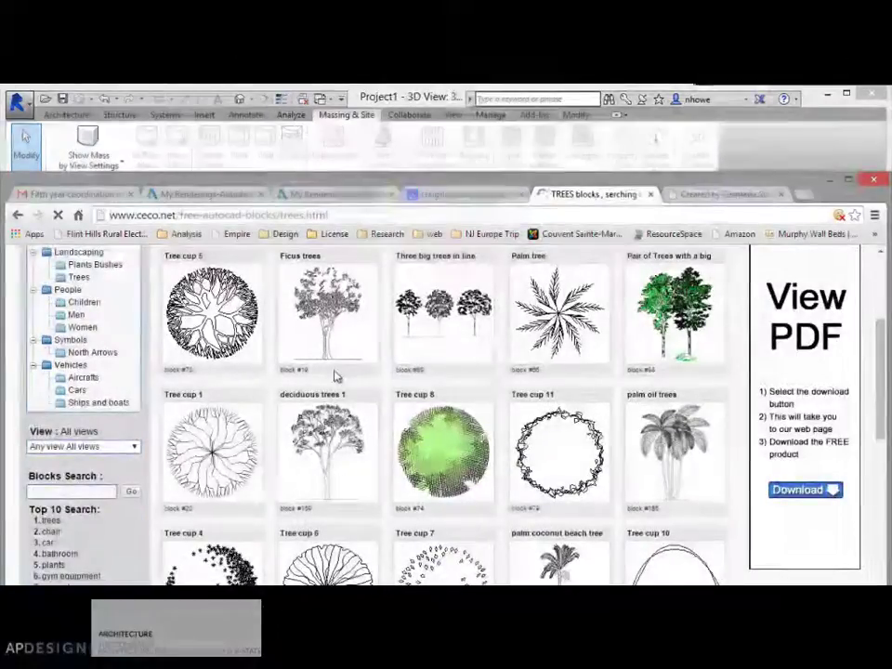
scroll(650, 335, down, 5)
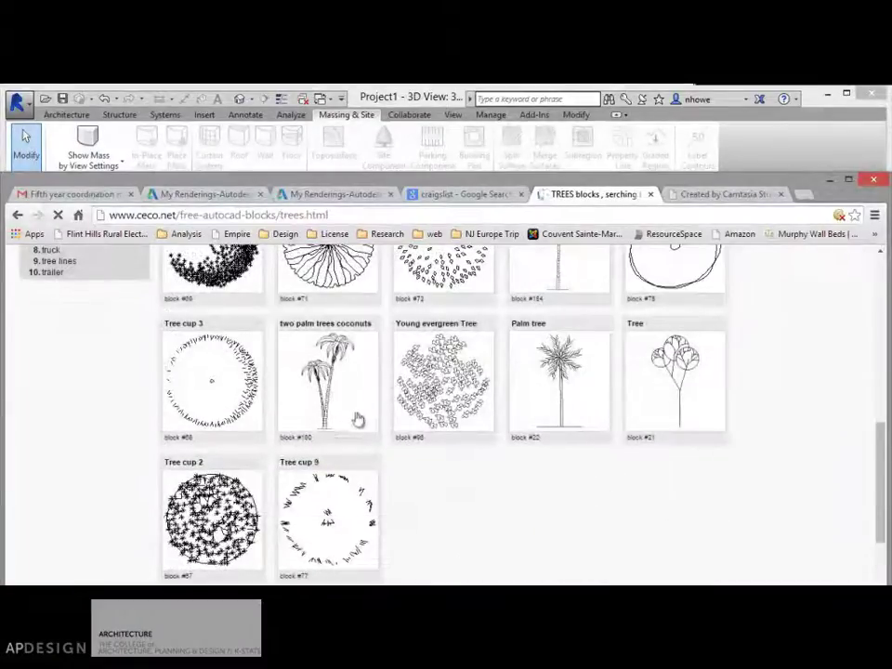
scroll(349, 469, up, 3)
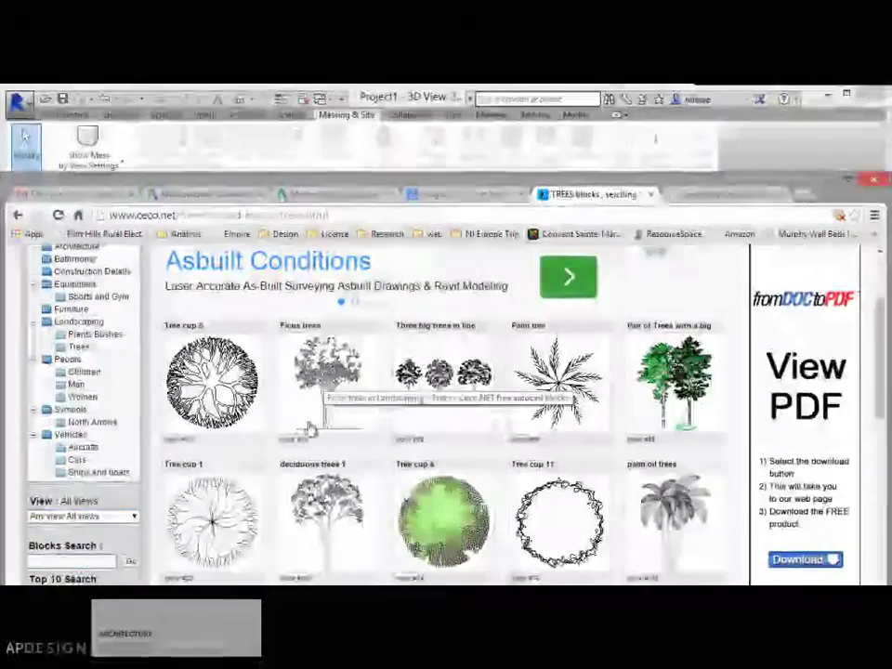
- Download the Ficus trees block as an English-system DWG and save it to the Desktop as "elevationTree"
click(328, 381)
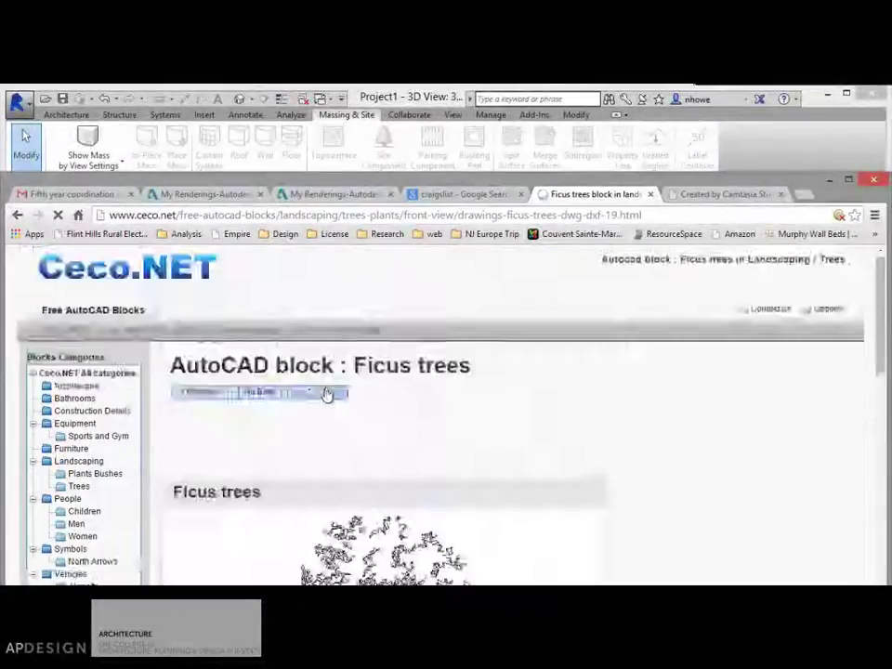
scroll(328, 394, down, 3)
scroll(335, 408, down, 10)
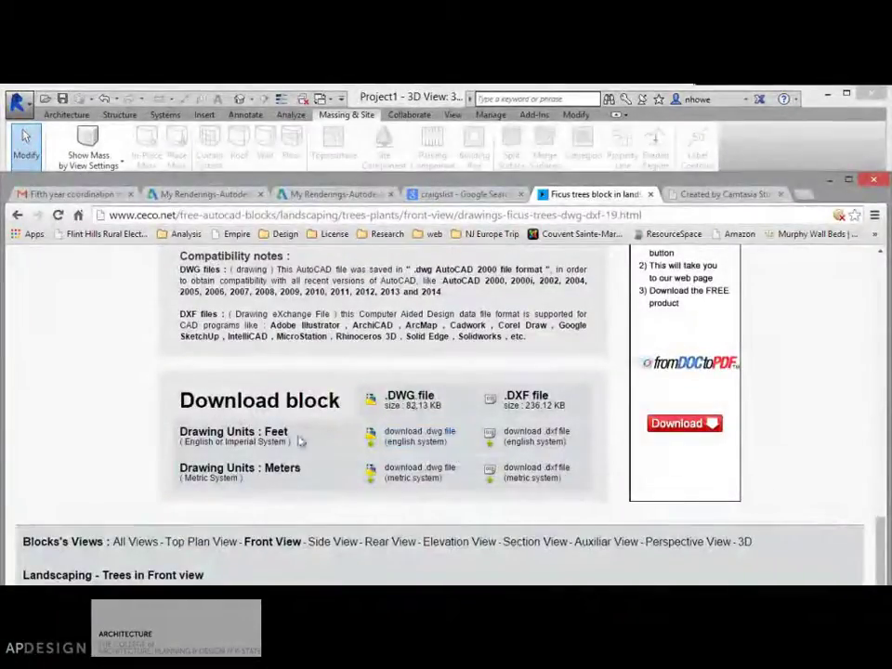
drag(376, 437, 418, 442)
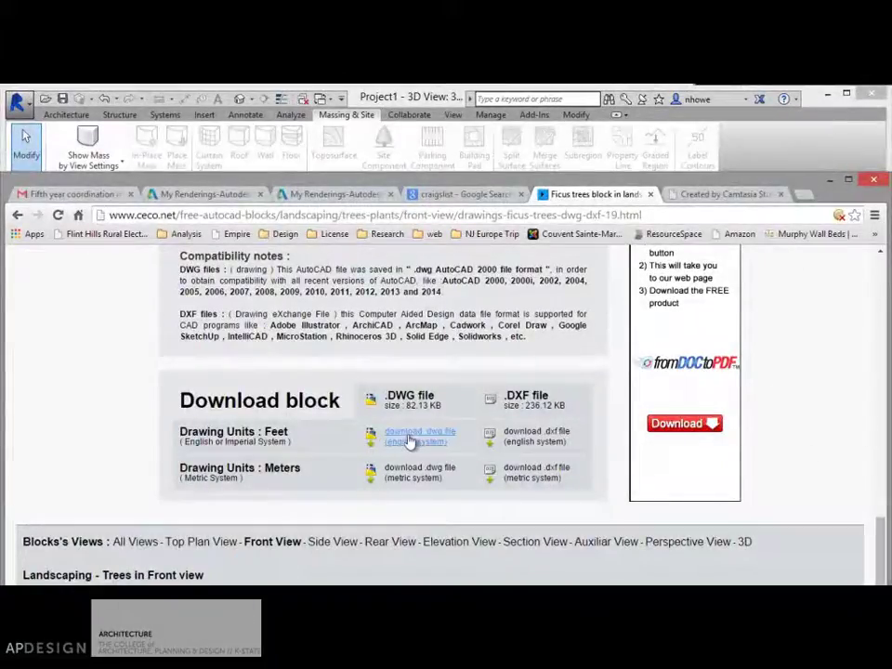
click(412, 440)
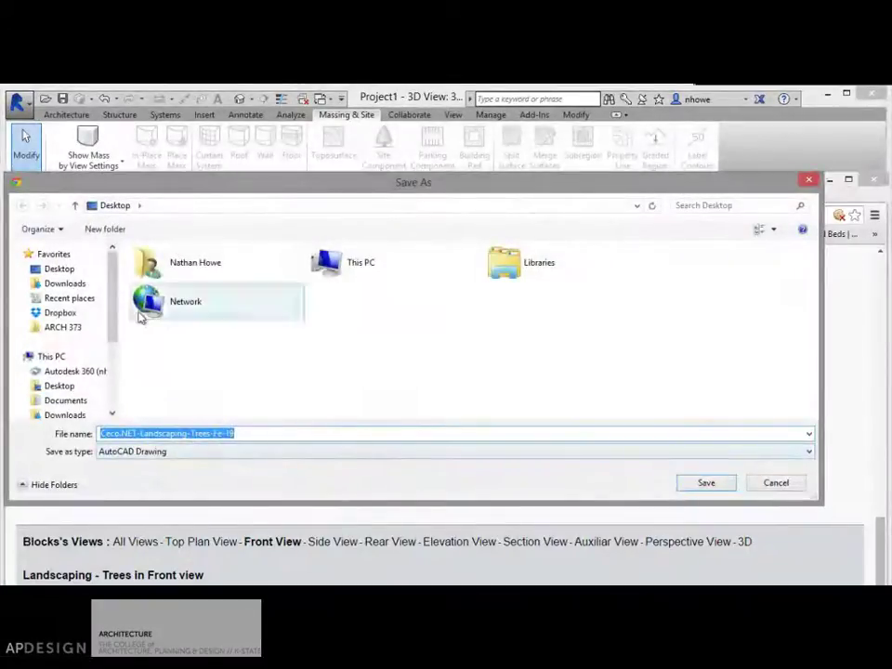
click(65, 270)
click(249, 433)
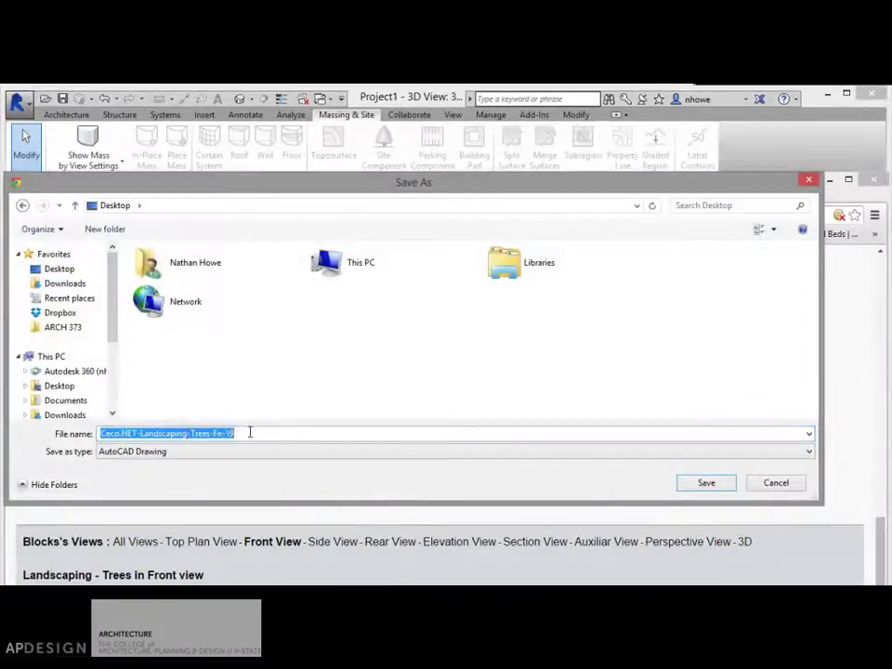
text(eLEVATI)
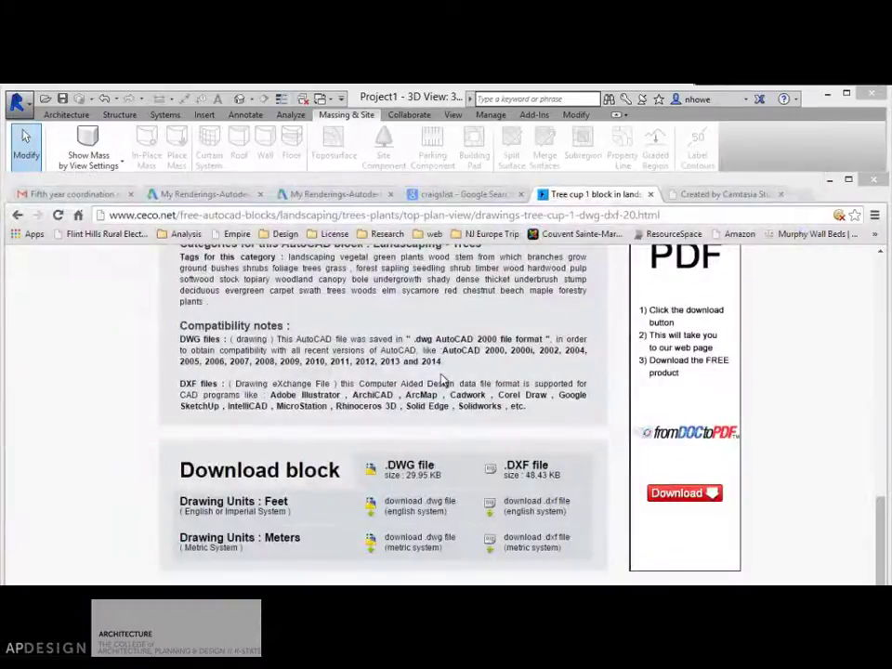
- Review the Tree cup 1 plan block page, switch to Revit, and open the Level 1 floor plan
scroll(443, 379, up, 5)
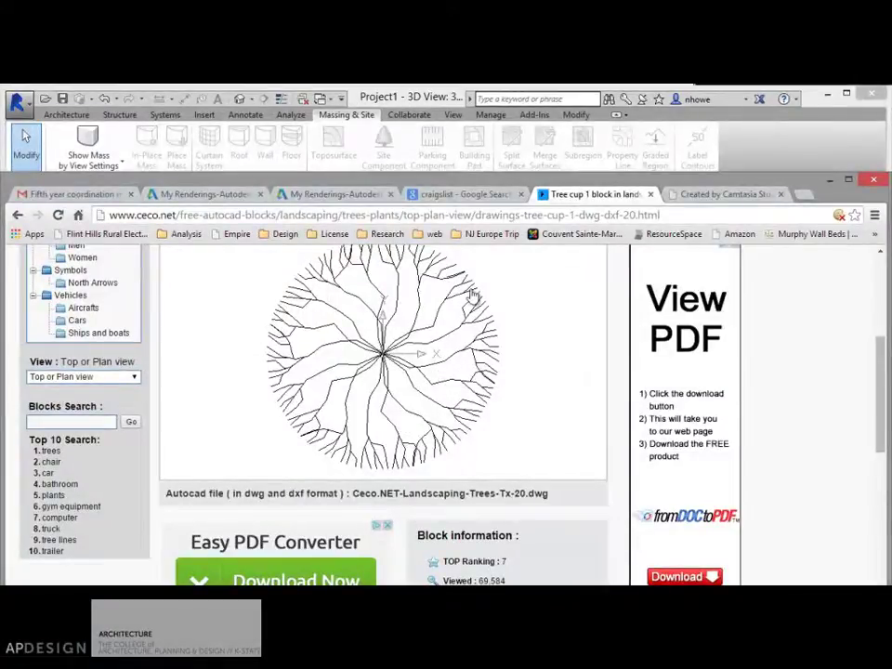
scroll(472, 303, up, 4)
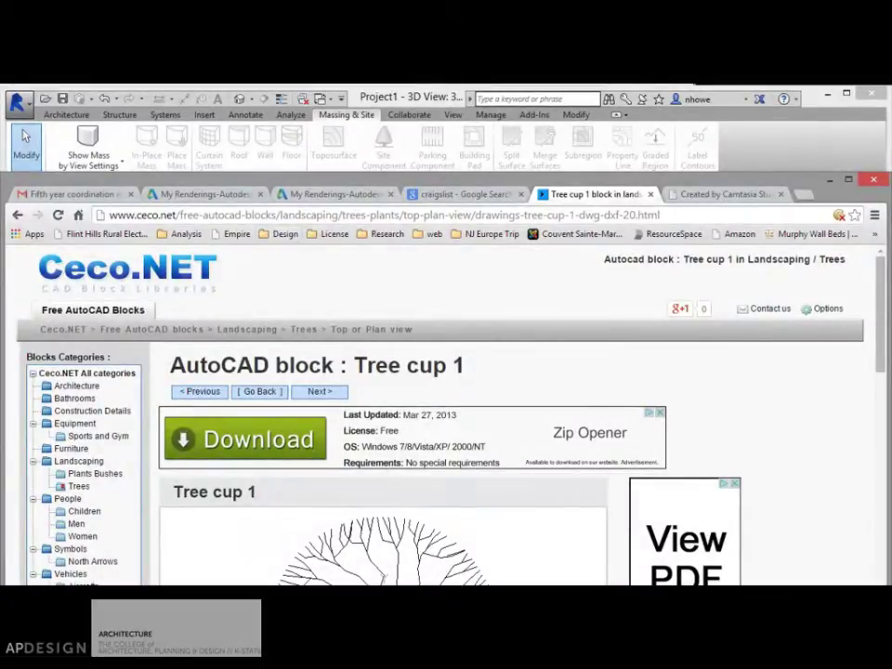
key(alt+Tab)
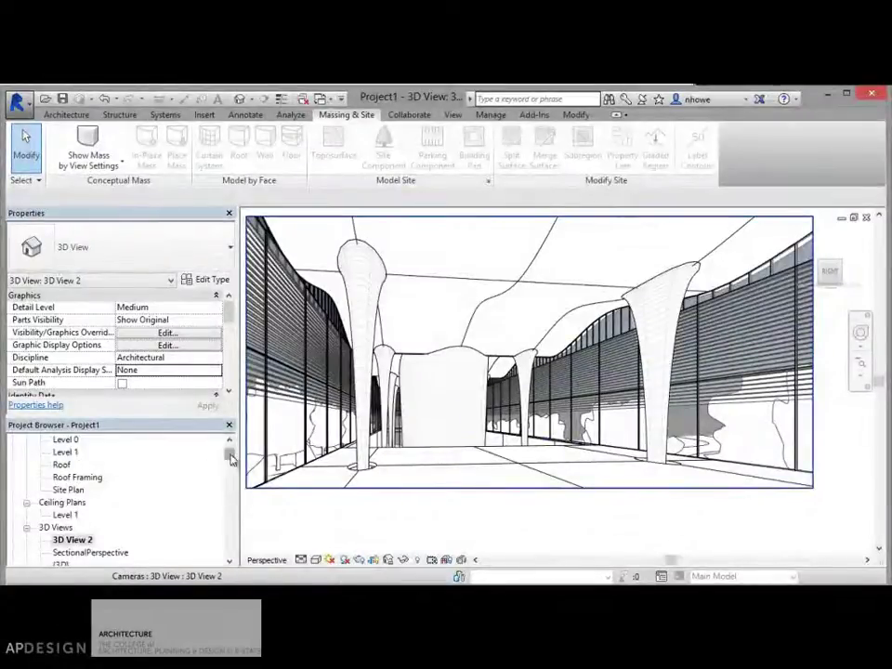
double_click(65, 452)
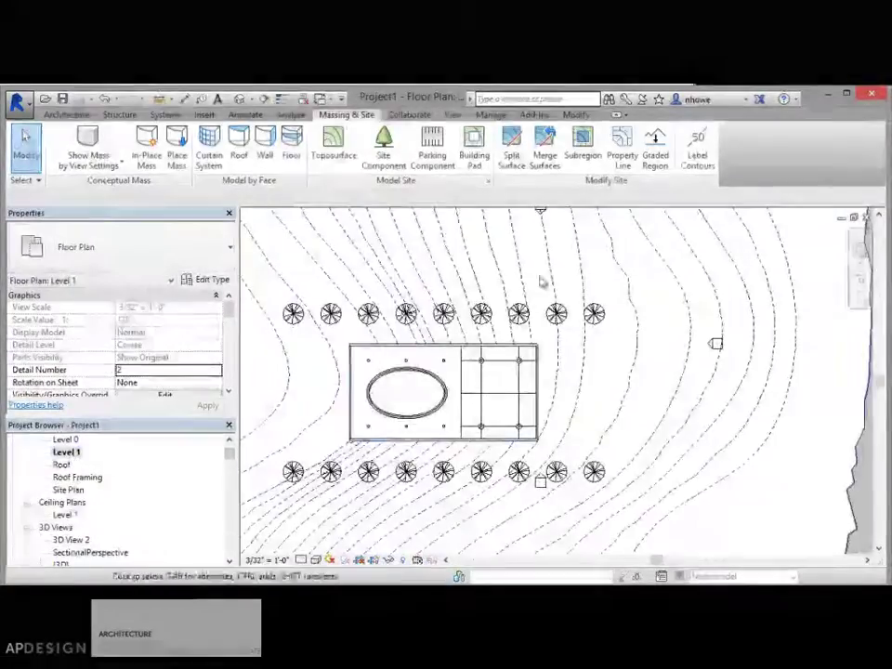
- Edit the array group of one tree in the row above the building and select the American Beech inside it
click(520, 314)
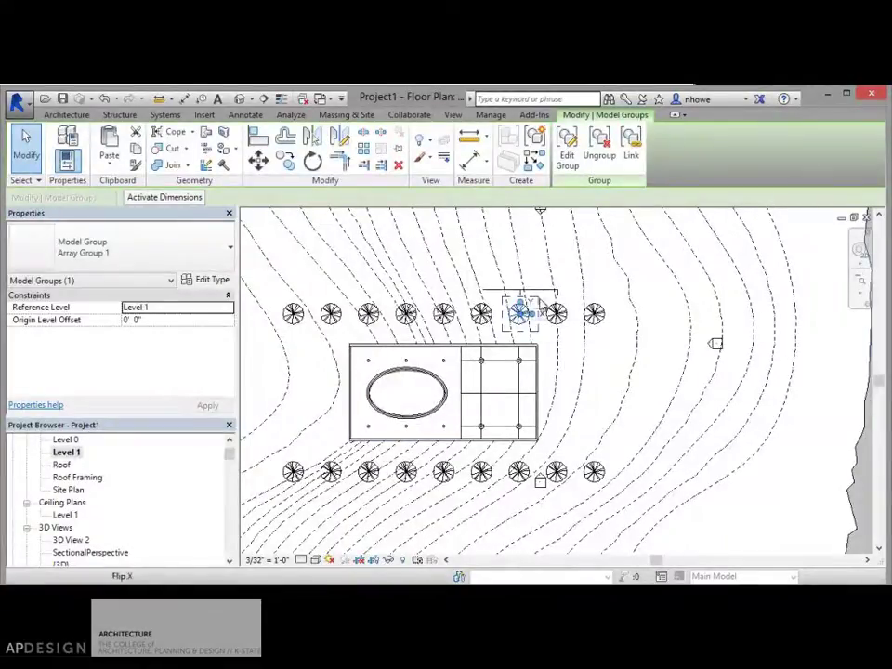
click(569, 159)
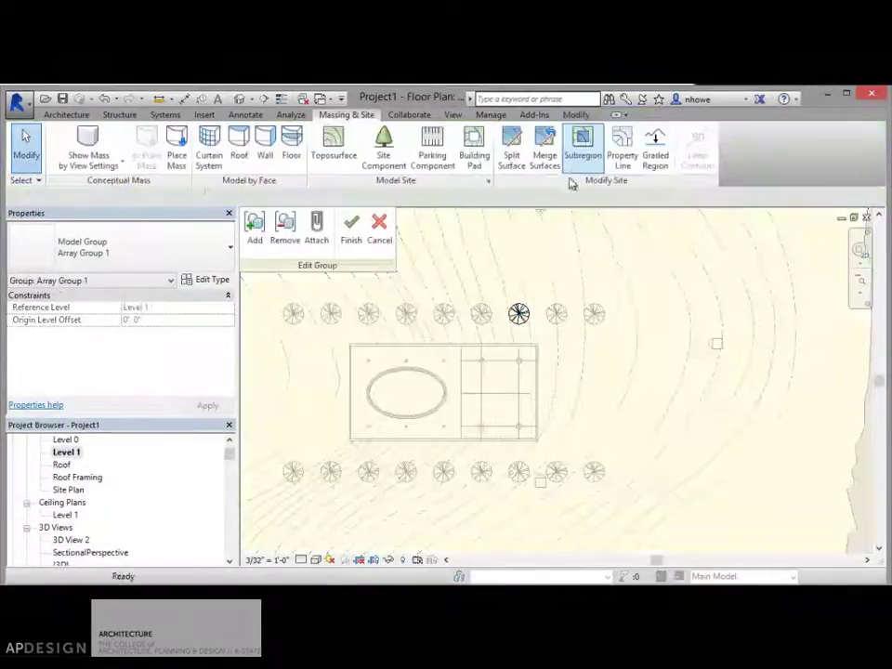
click(520, 315)
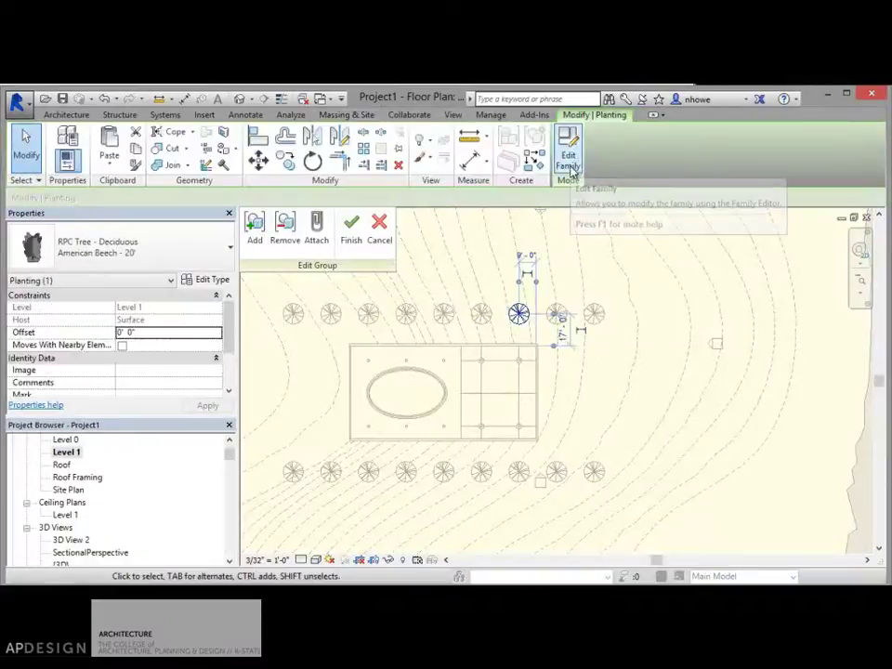
click(206, 280)
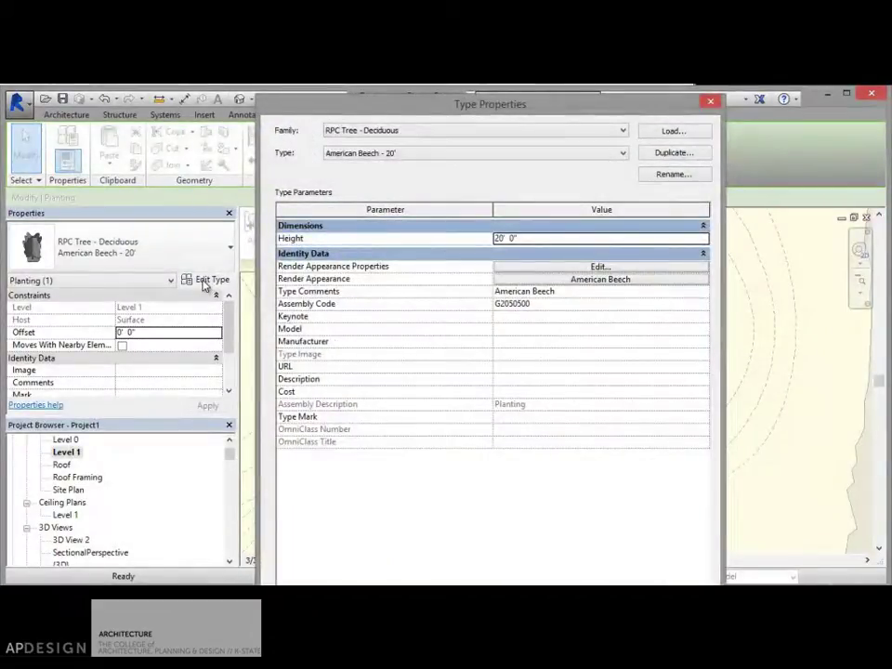
key(Escape)
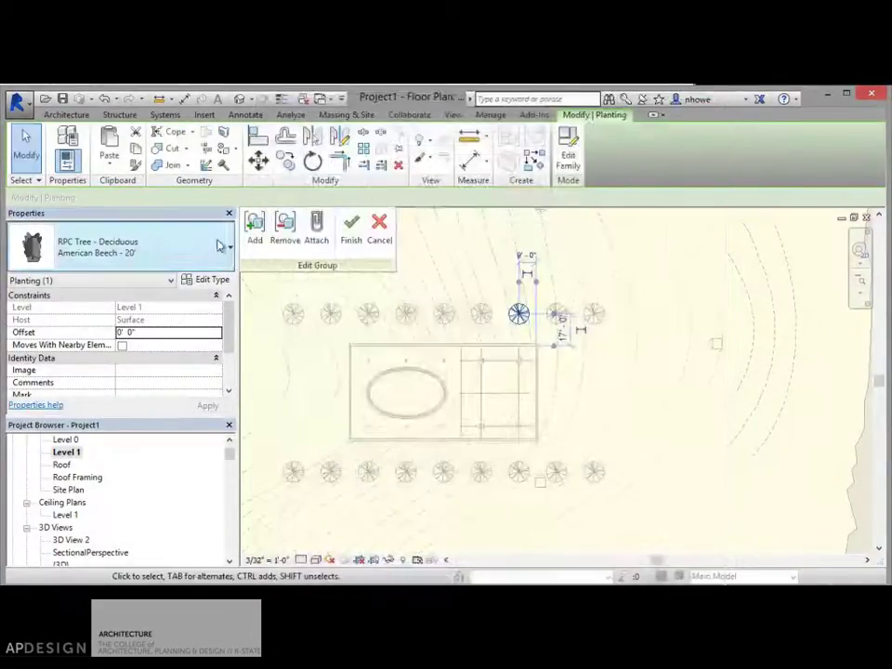
click(229, 250)
click(227, 251)
- Duplicate the selected tree's type under the name "American Beech - 20' Dwg"
click(222, 284)
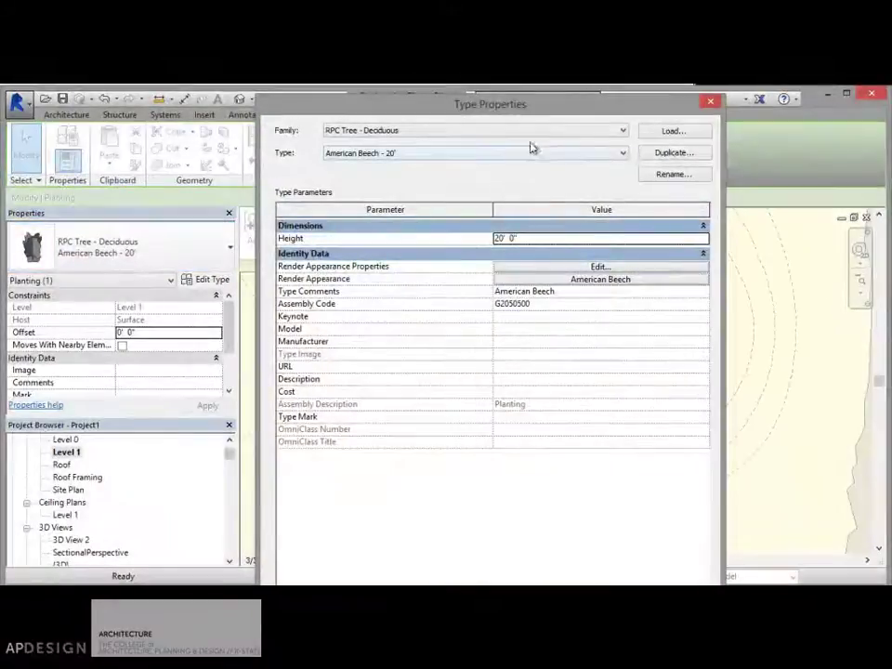
click(669, 154)
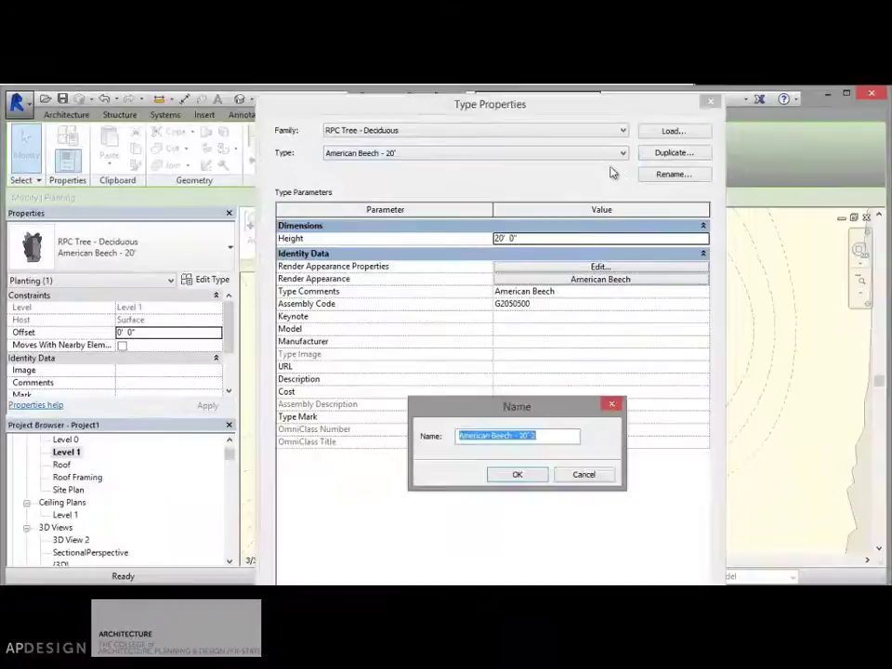
click(542, 435)
key(BackSpace)
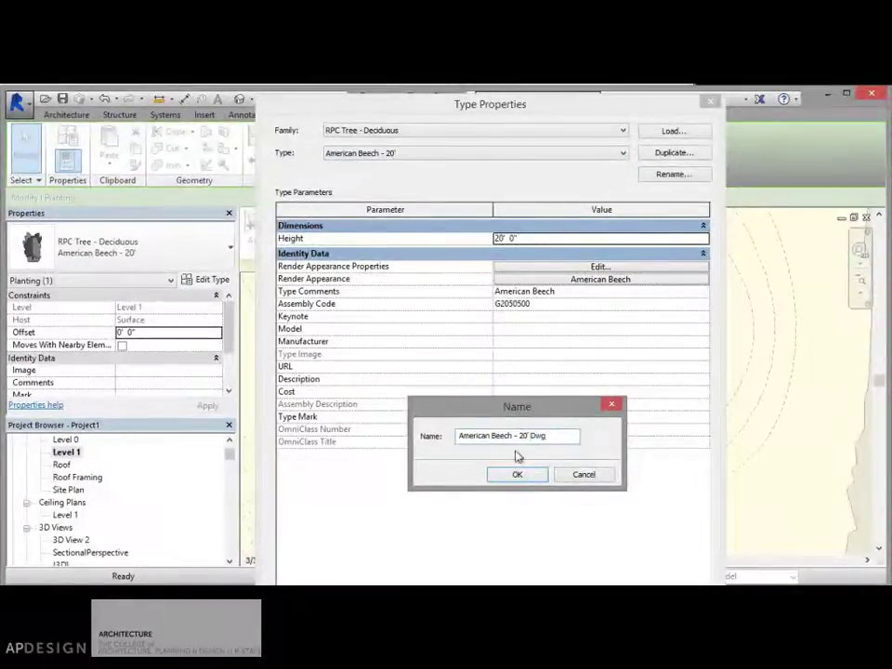
click(518, 475)
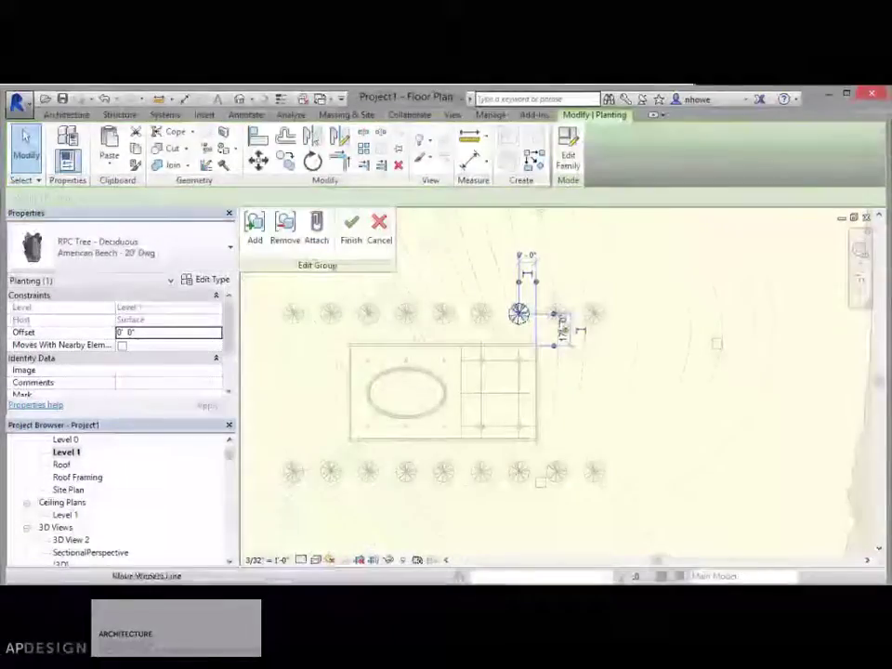
- Open the selected tree's family for editing, display its Ground floor plan, and inspect the existing Deciduous Base symbol
click(565, 160)
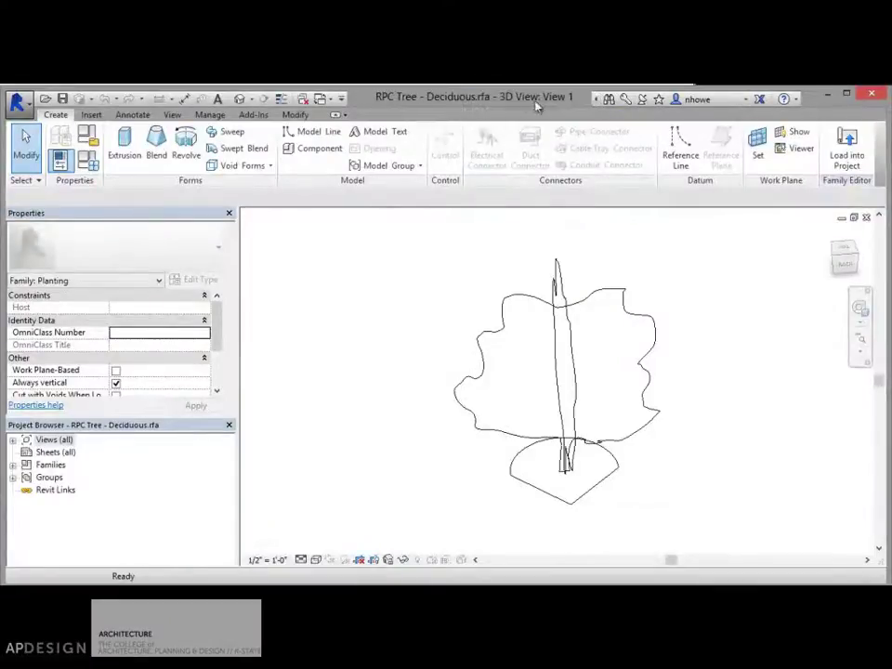
click(642, 322)
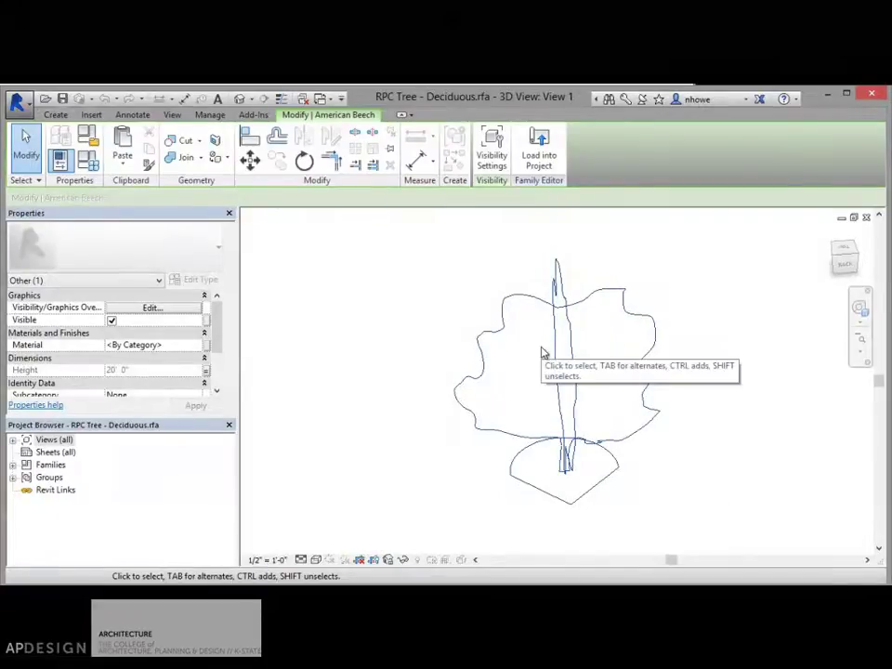
click(14, 443)
click(57, 452)
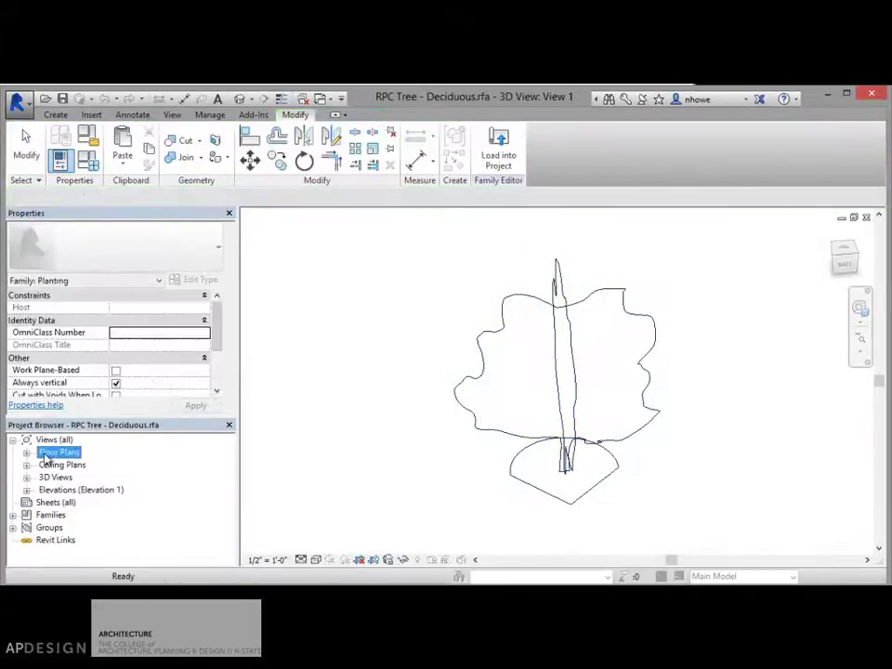
double_click(48, 454)
double_click(67, 465)
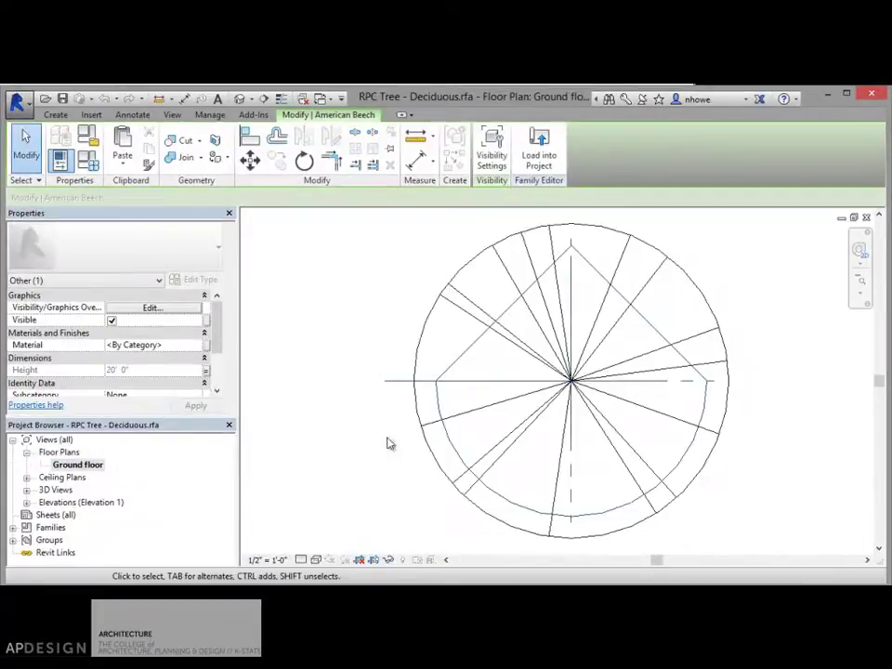
click(721, 310)
click(697, 279)
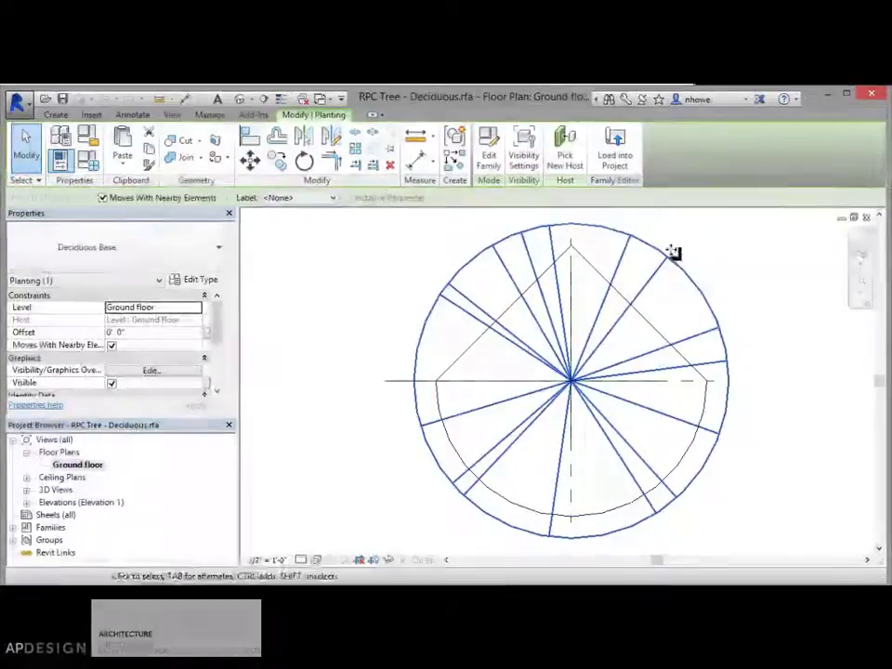
click(708, 273)
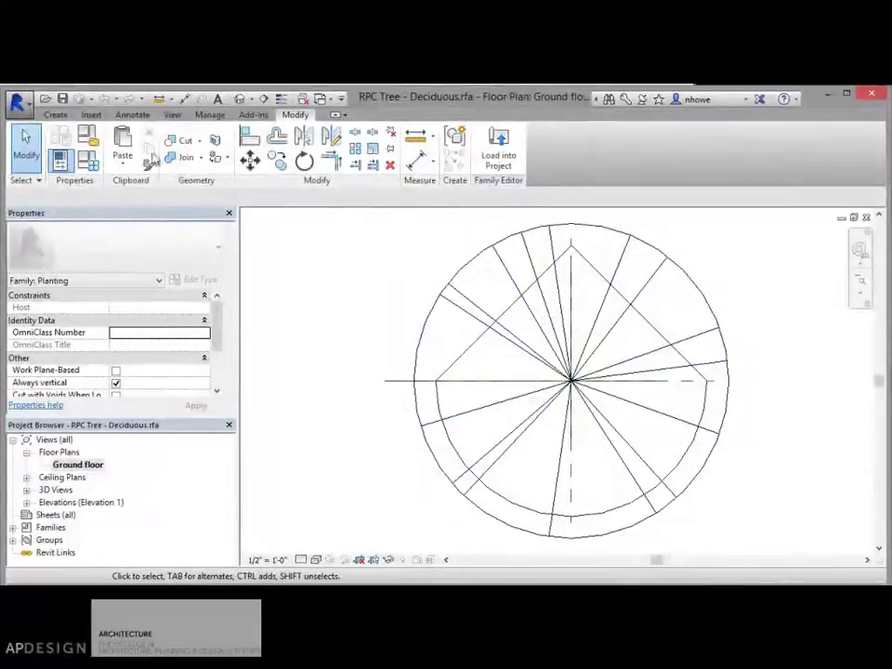
- Import the CAD file planTree from the Desktop onto the Ground floor with Auto - Center to Center positioning
click(92, 115)
click(242, 158)
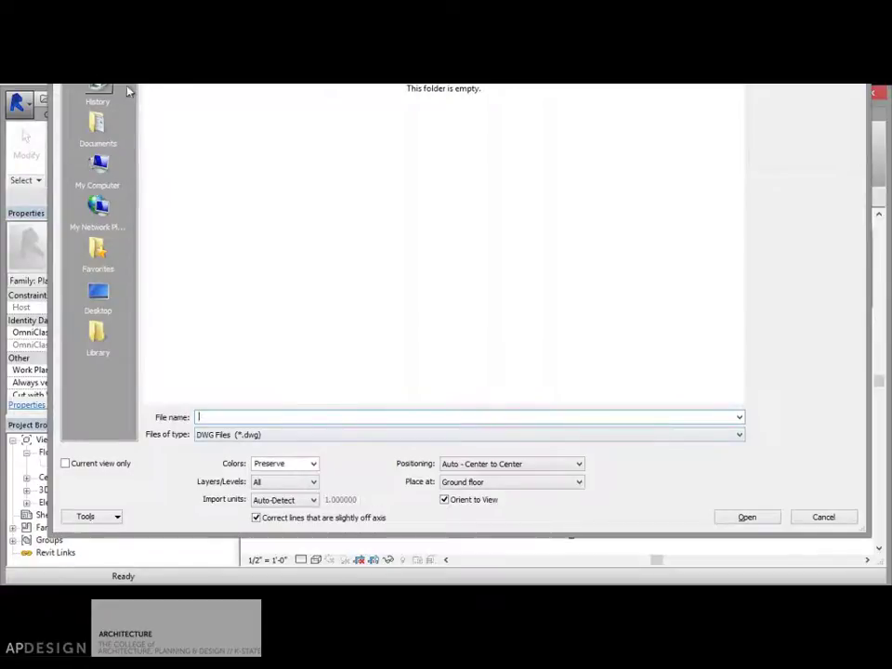
click(98, 293)
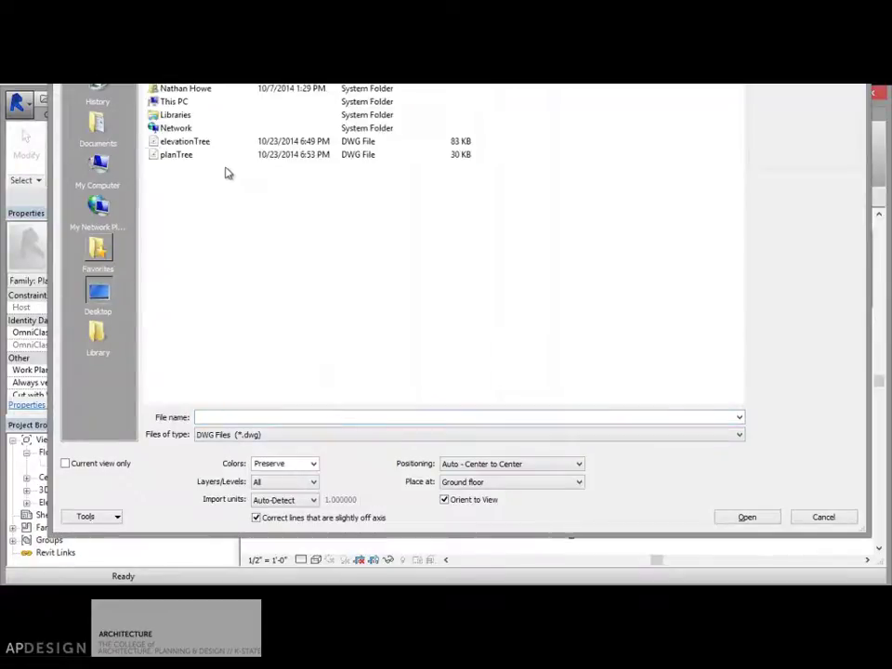
click(197, 156)
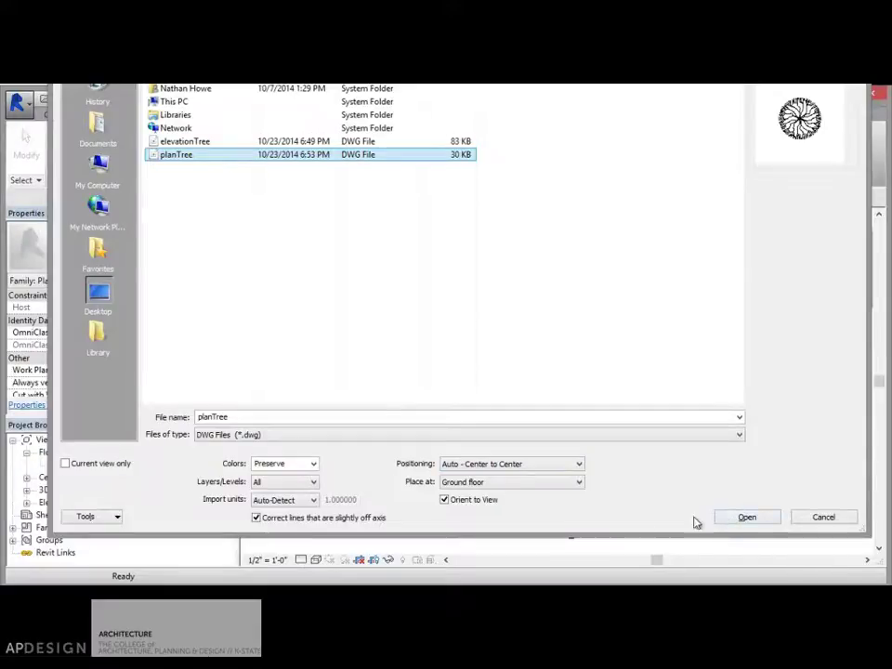
click(745, 517)
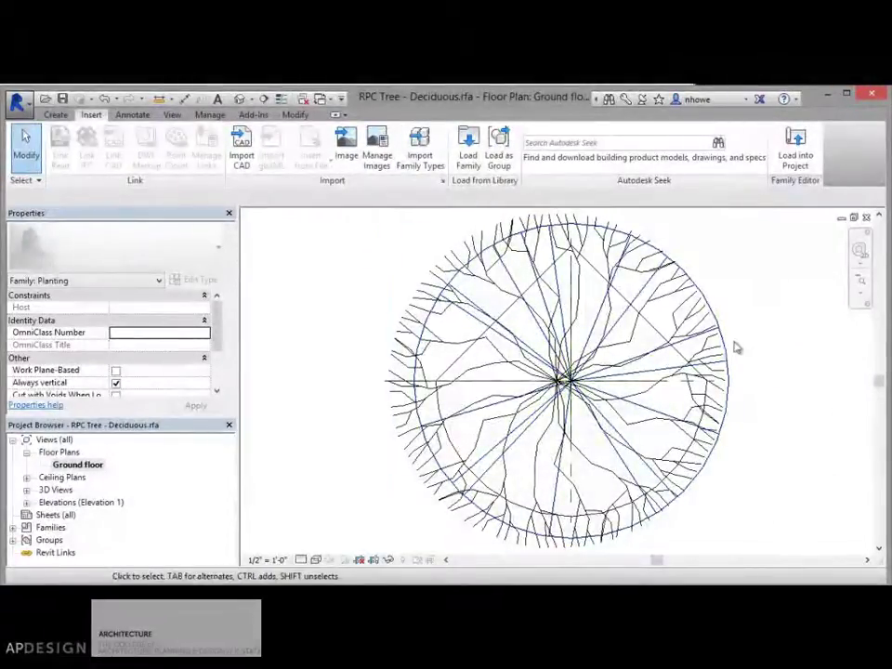
- Delete the original Deciduous Base symbol and center the imported planTree drawing on the reference plane intersection
click(642, 296)
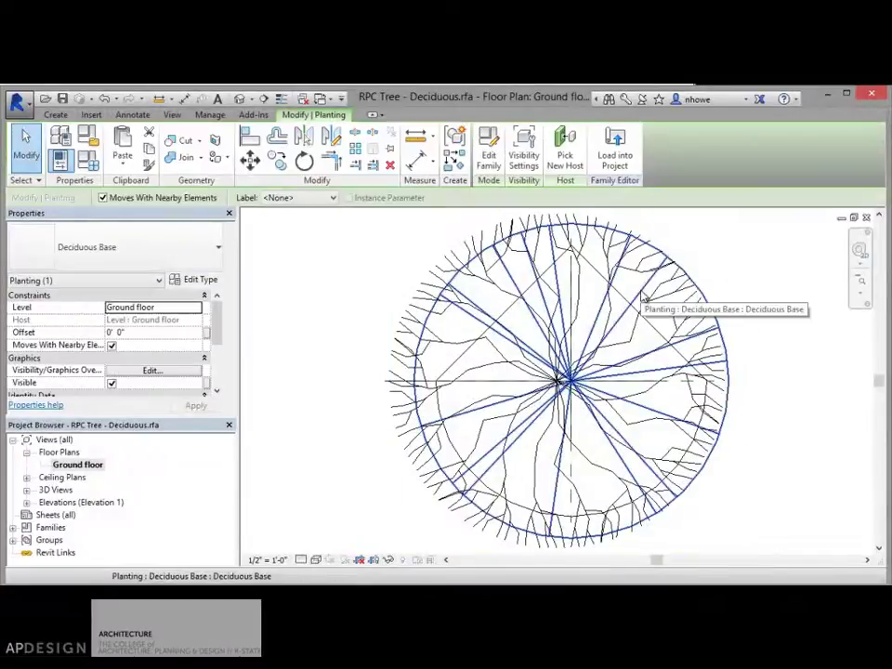
key(Escape)
click(557, 370)
mouse_move(571, 379)
mouse_down()
mouse_move(601, 388)
mouse_move(573, 381)
mouse_up()
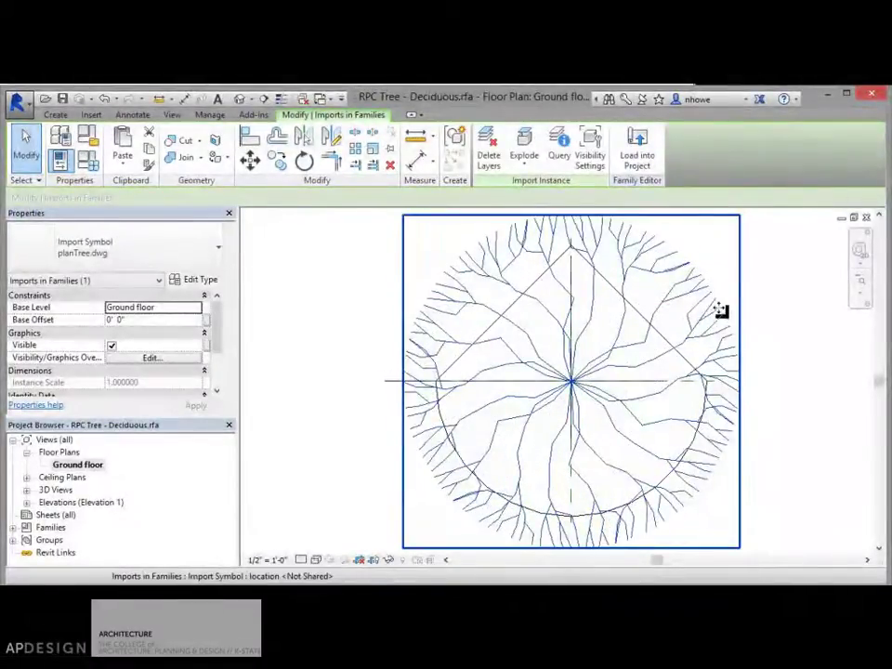
click(748, 283)
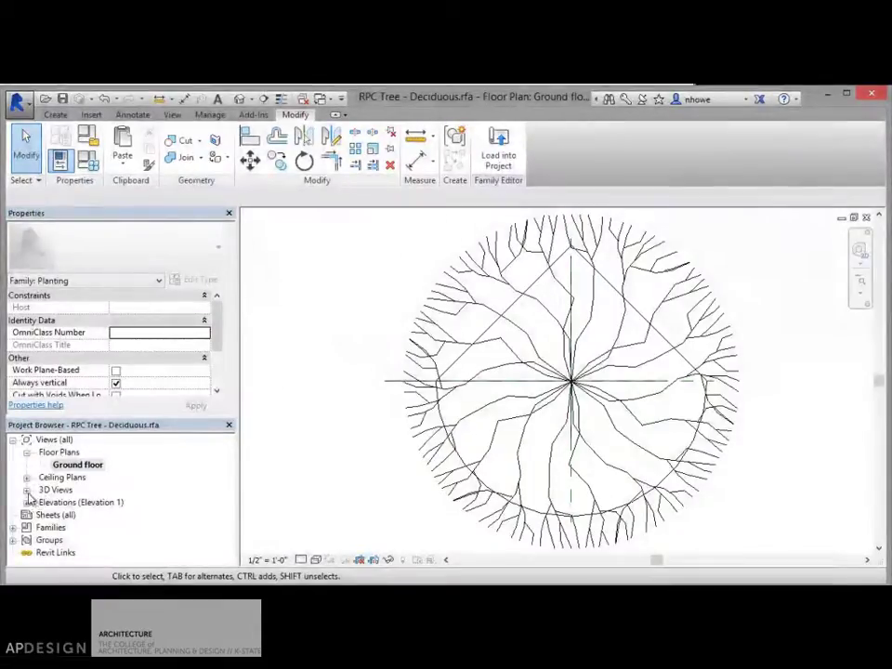
- Import the CAD file elevationTree into the Back elevation with Auto - Center to Center positioning at the Ground floor
click(27, 502)
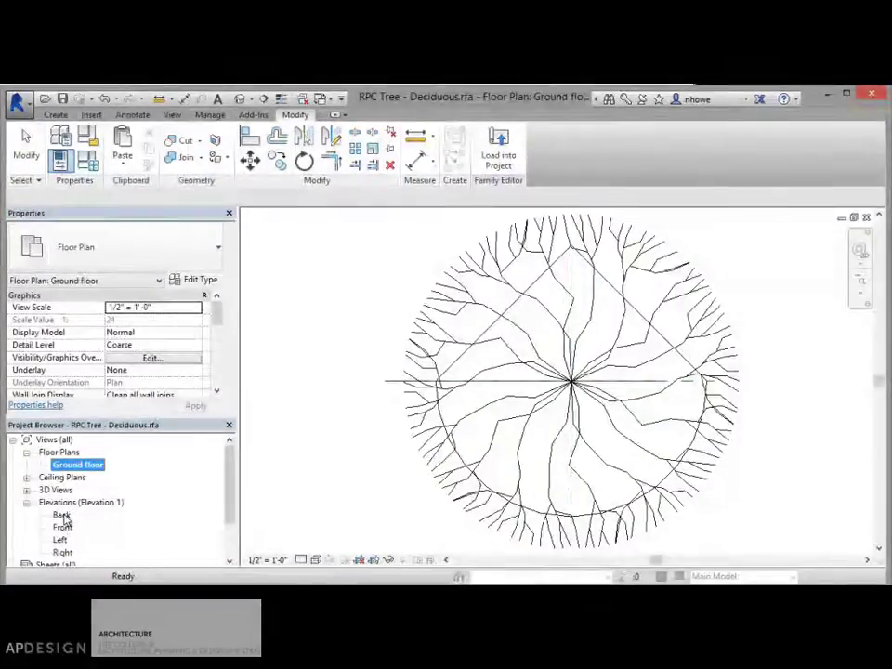
double_click(62, 515)
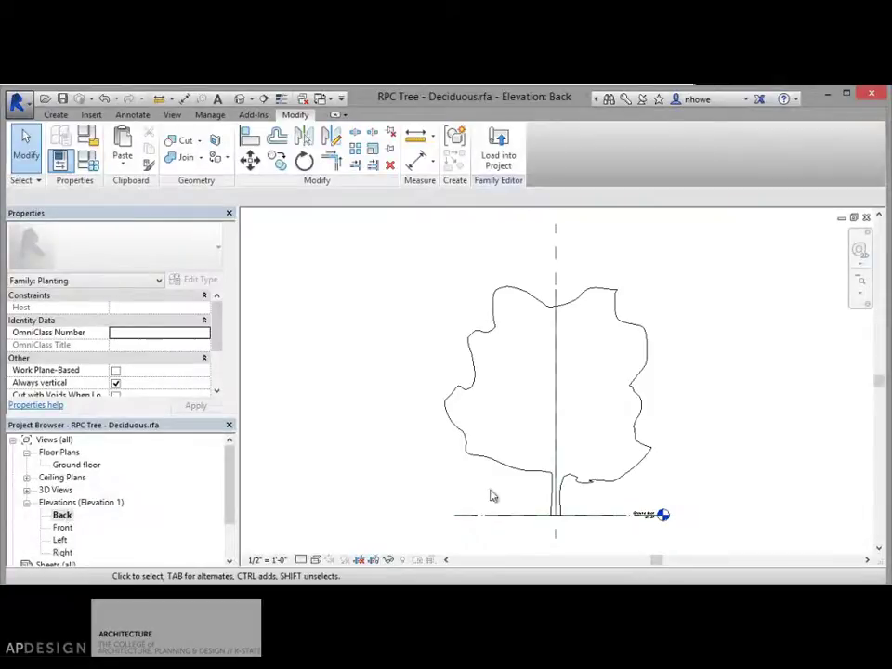
click(590, 296)
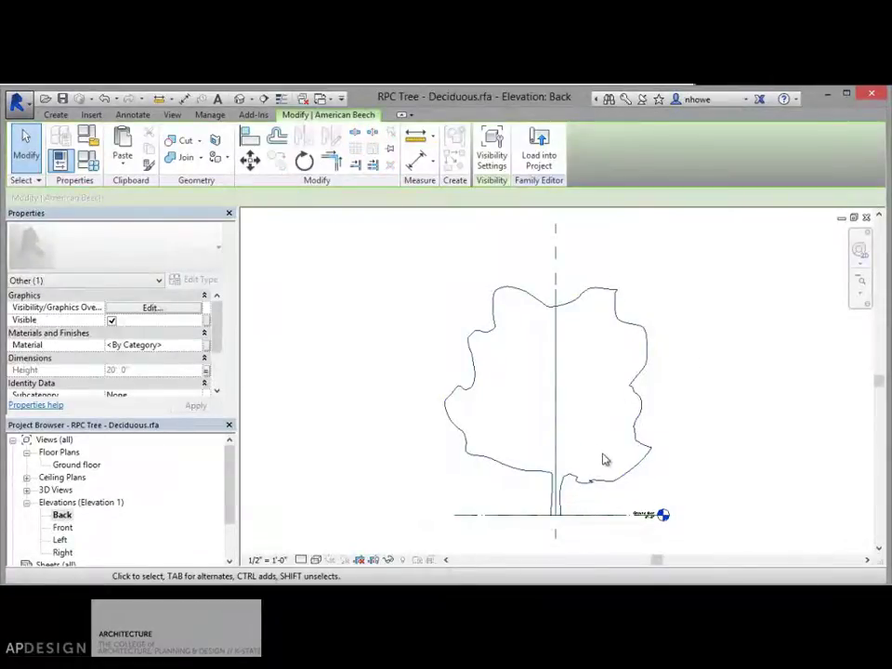
key(Escape)
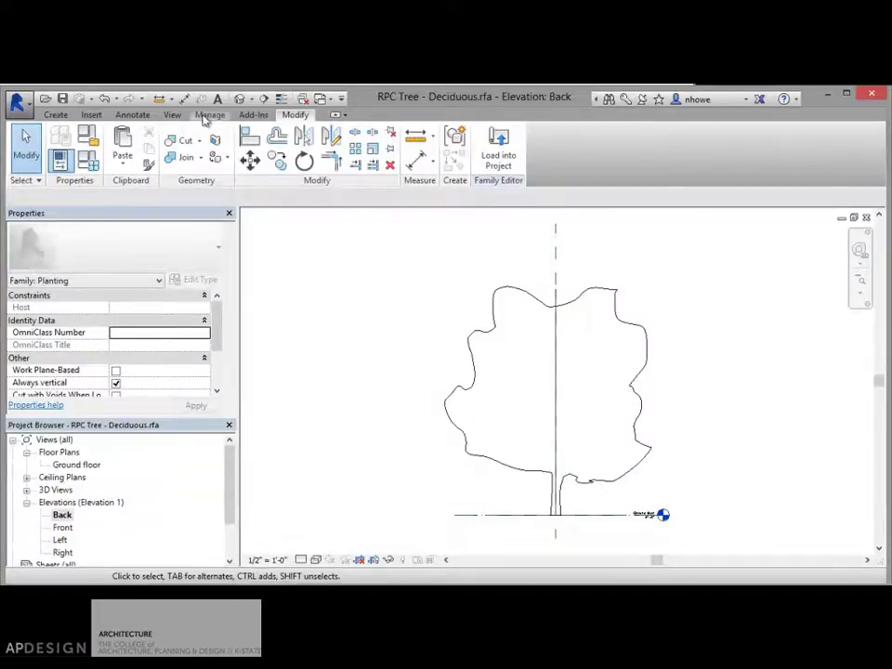
click(90, 115)
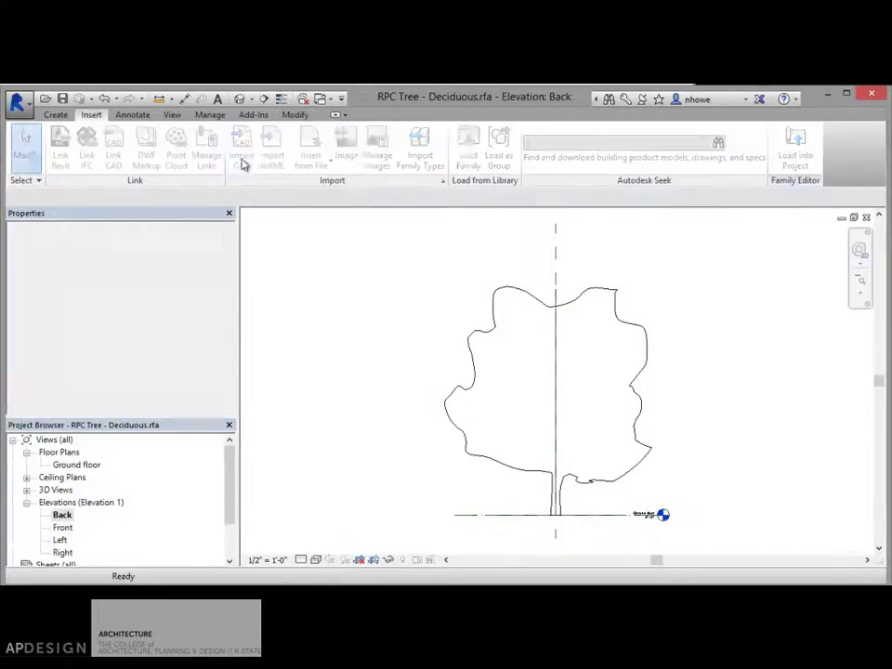
click(240, 147)
click(185, 142)
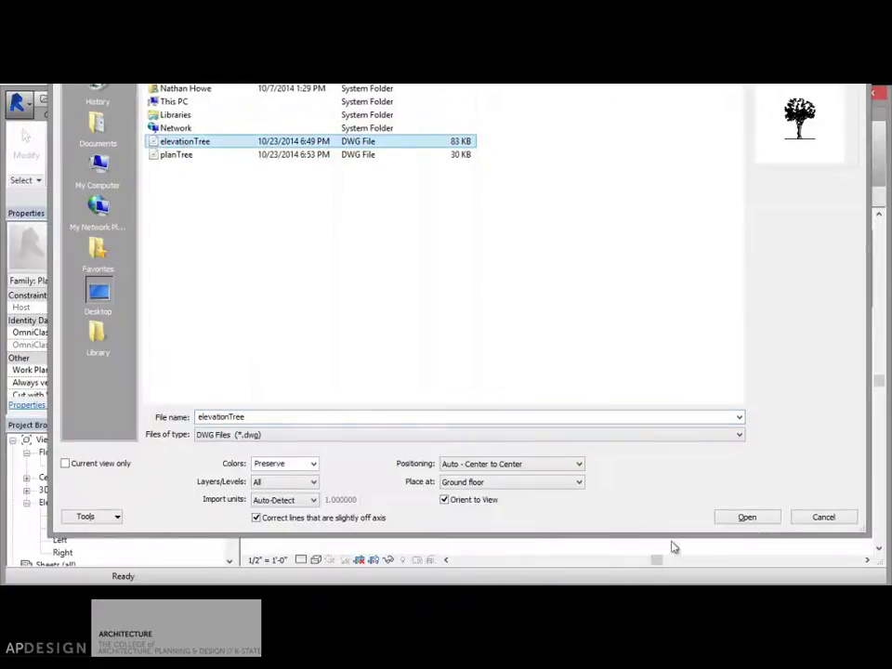
click(743, 518)
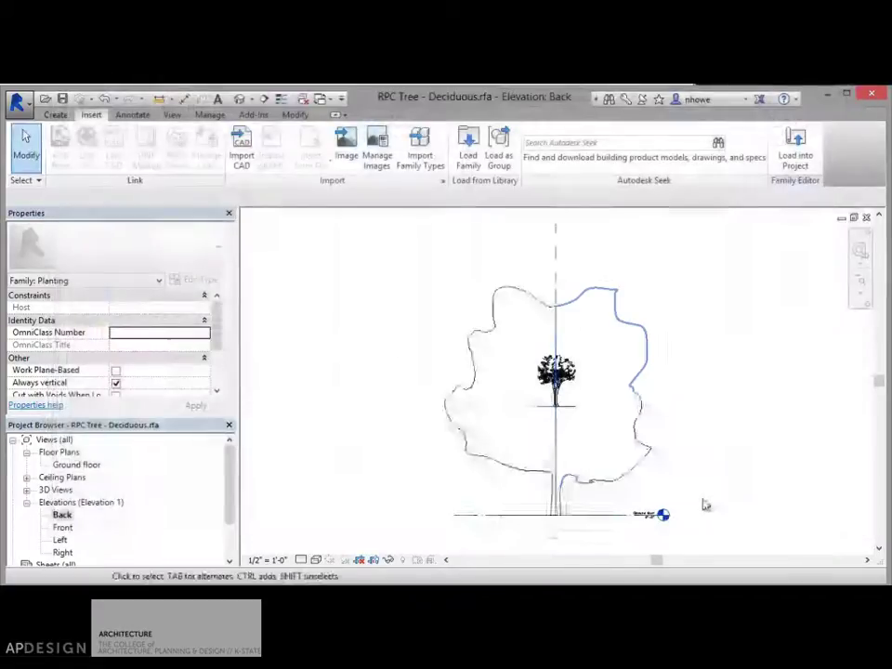
- Align the base line of the imported elevationTree drawing with the Ground floor level
click(571, 389)
scroll(576, 400, up, 1)
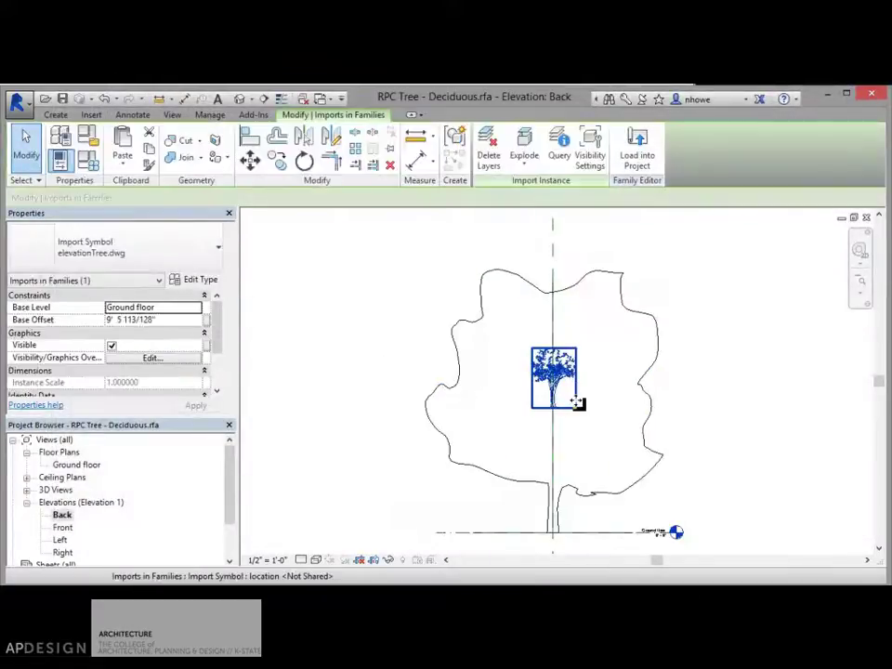
click(598, 432)
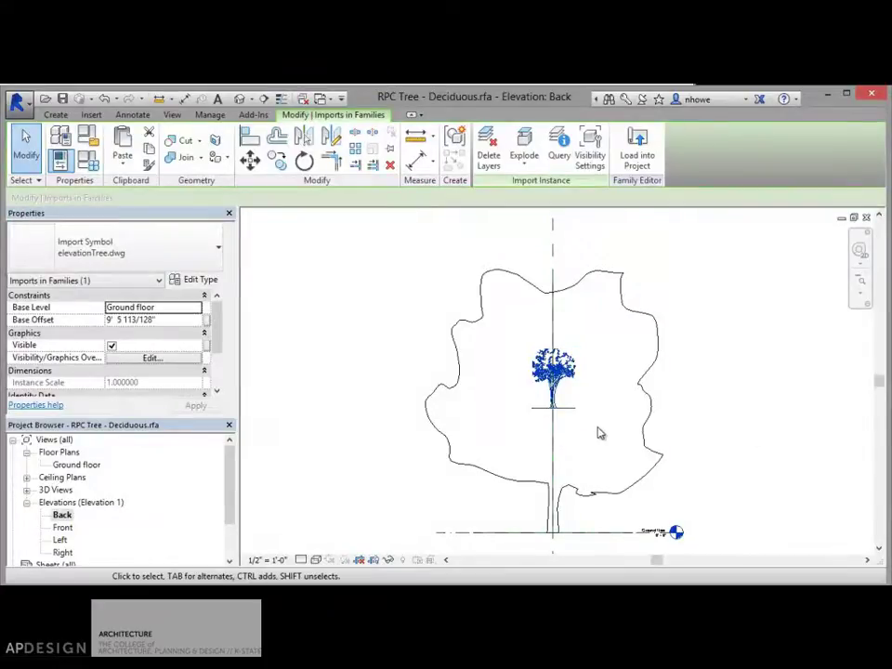
click(556, 383)
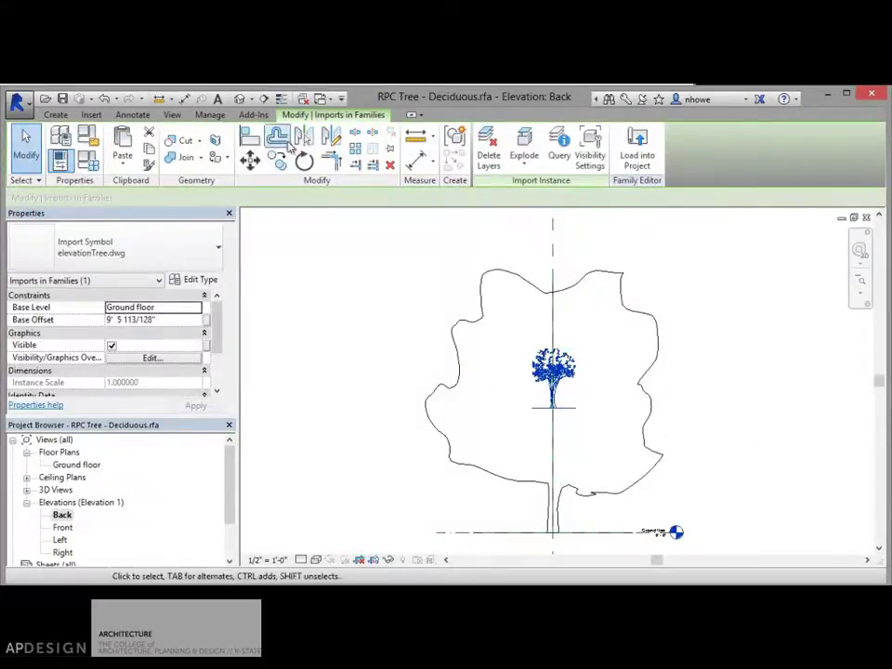
click(256, 141)
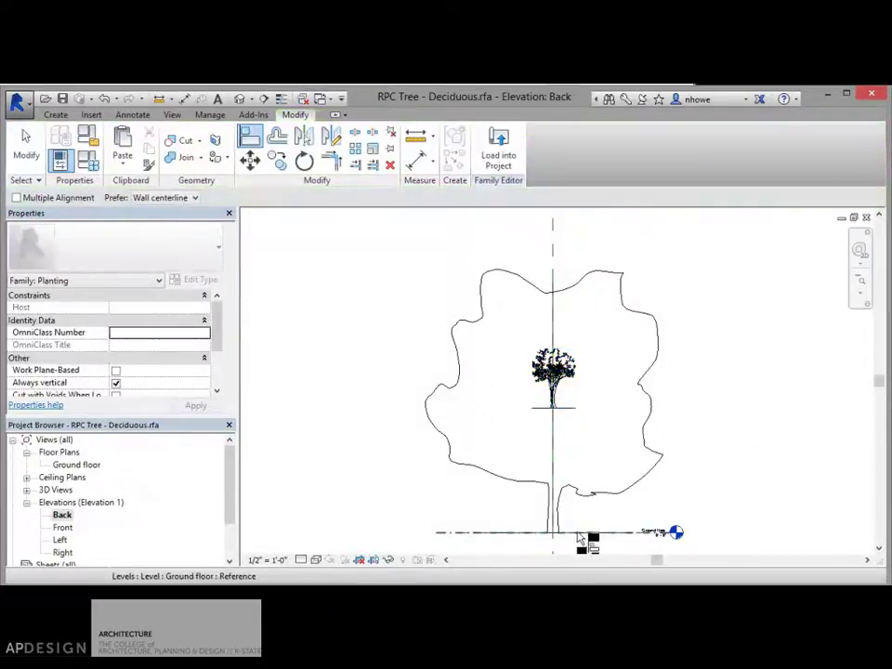
click(578, 535)
click(567, 409)
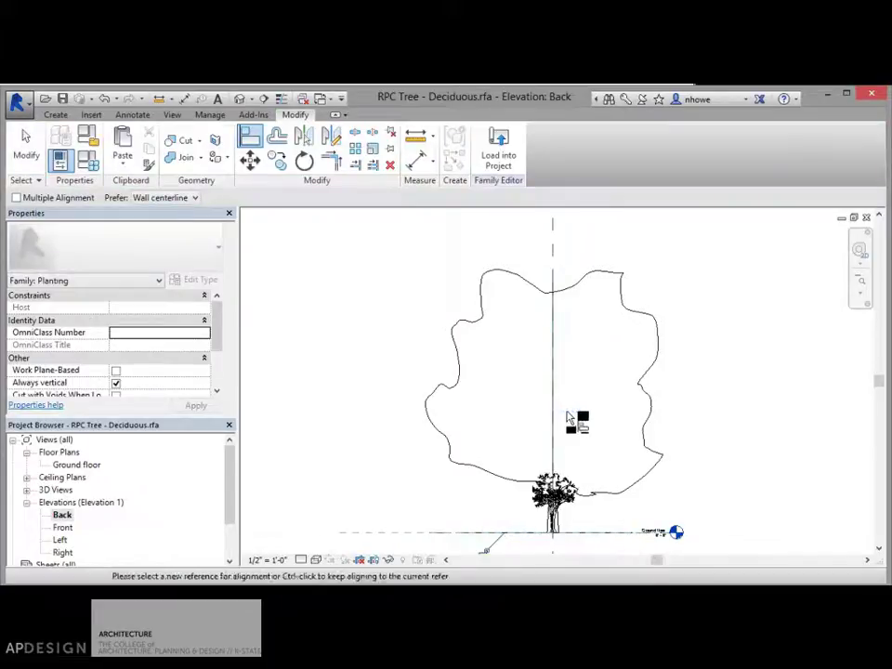
click(26, 148)
- Select the imported elevationTree drawing and display the 3D view View 1
click(554, 491)
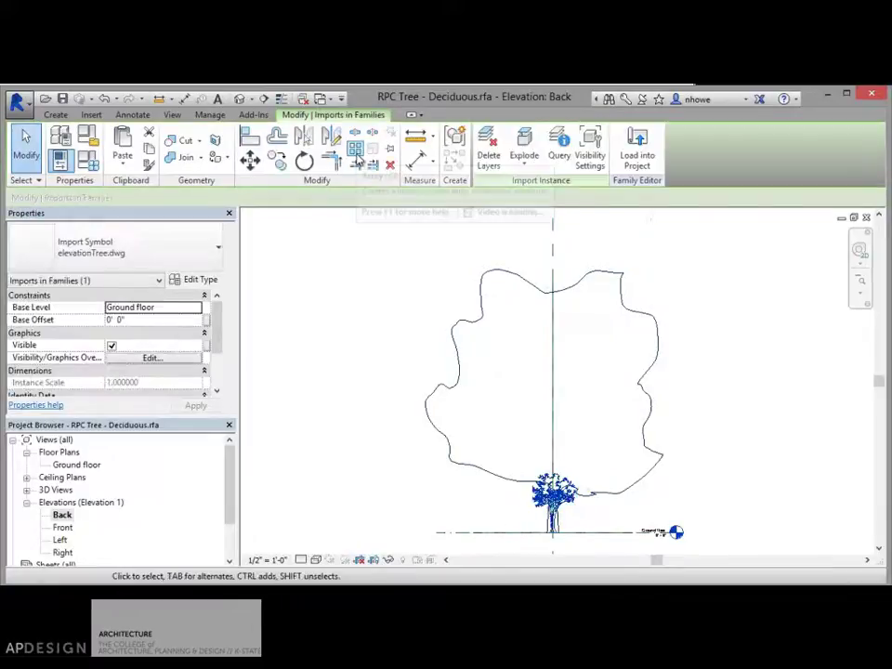
click(578, 467)
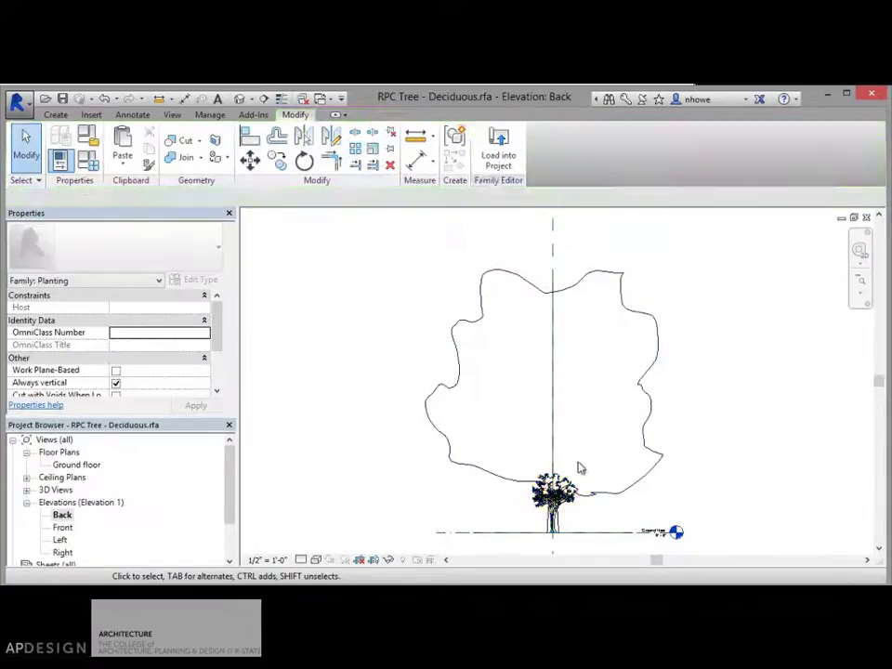
click(556, 490)
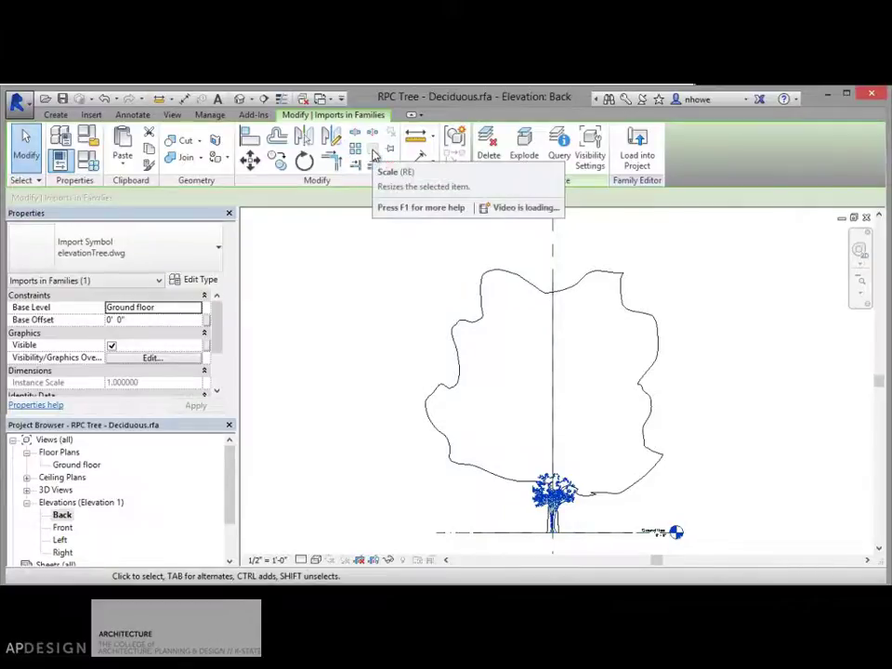
click(28, 491)
double_click(61, 502)
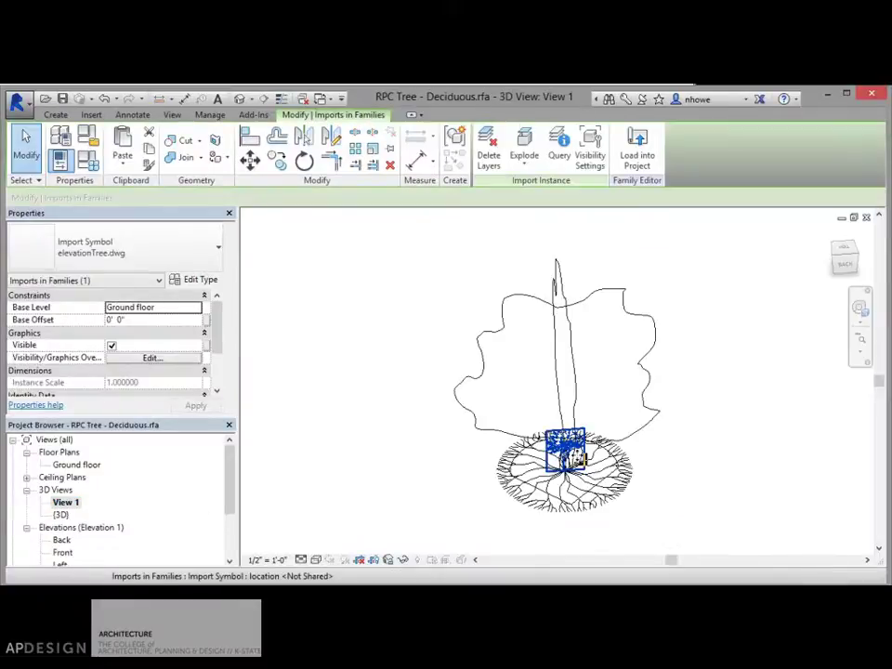
- Scale the elevationTree drawing up graphically toward the plan tree's outer edge, to an instance scale of about 1.12
click(374, 150)
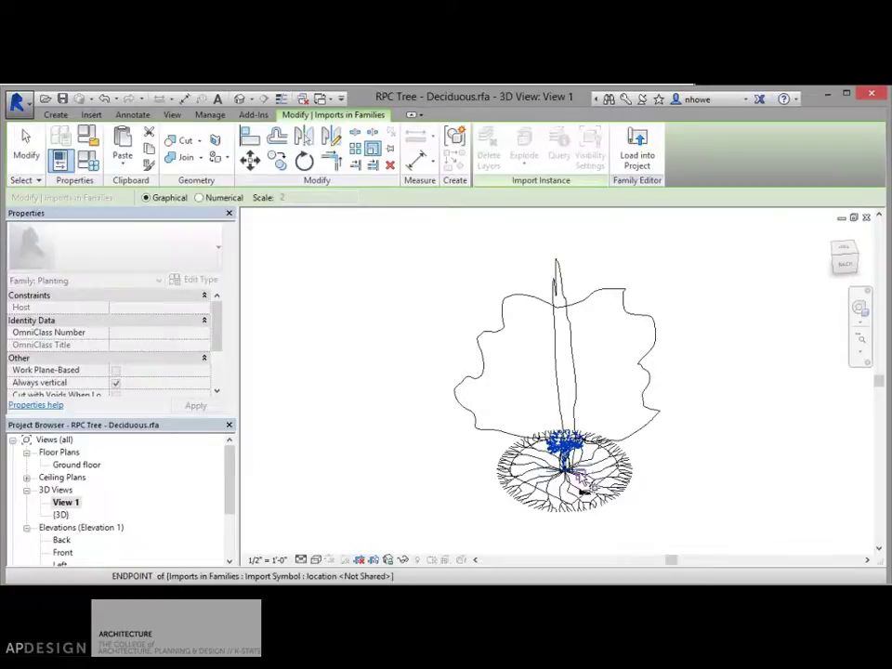
scroll(588, 493, up, 3)
click(587, 476)
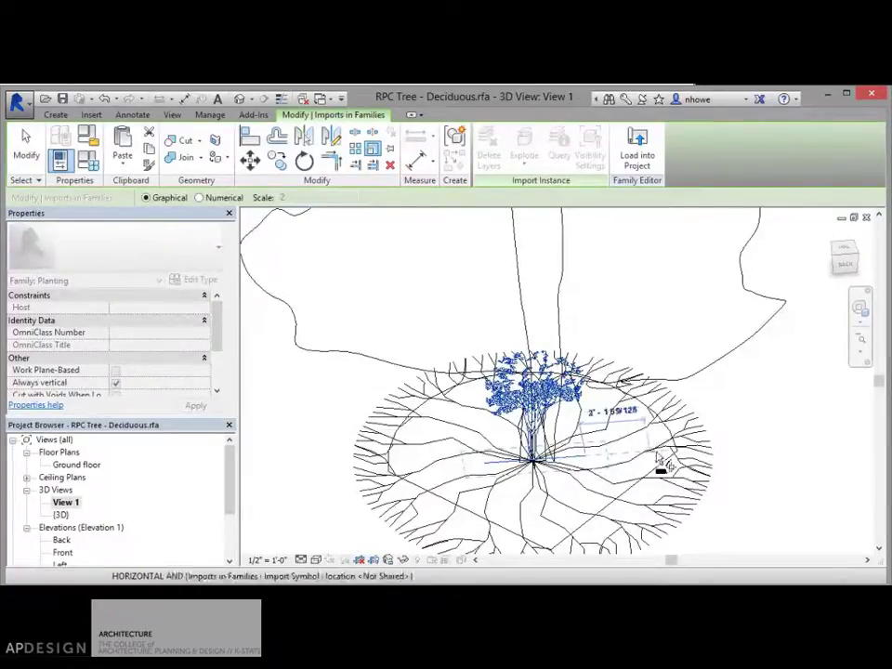
click(717, 451)
click(729, 453)
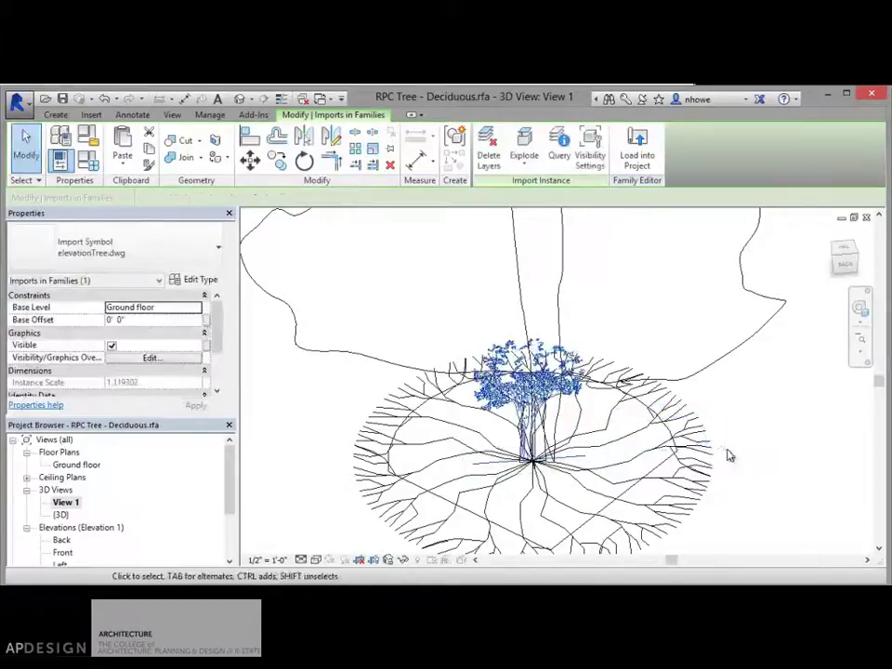
- Scale the elevationTree drawing from its trunk base out to the plan tree's edge, to an instance scale of about 3.35
click(373, 152)
click(533, 465)
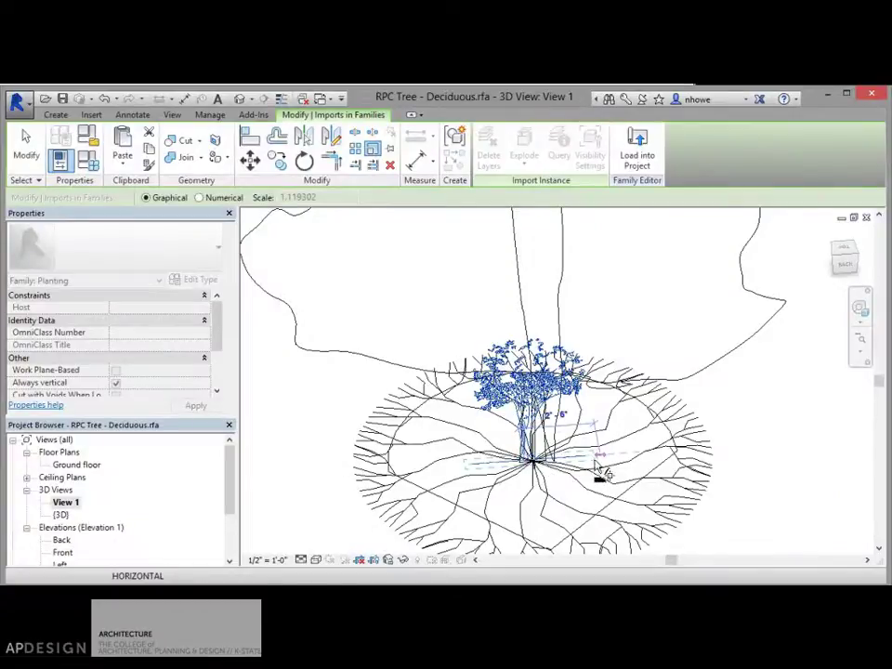
click(713, 452)
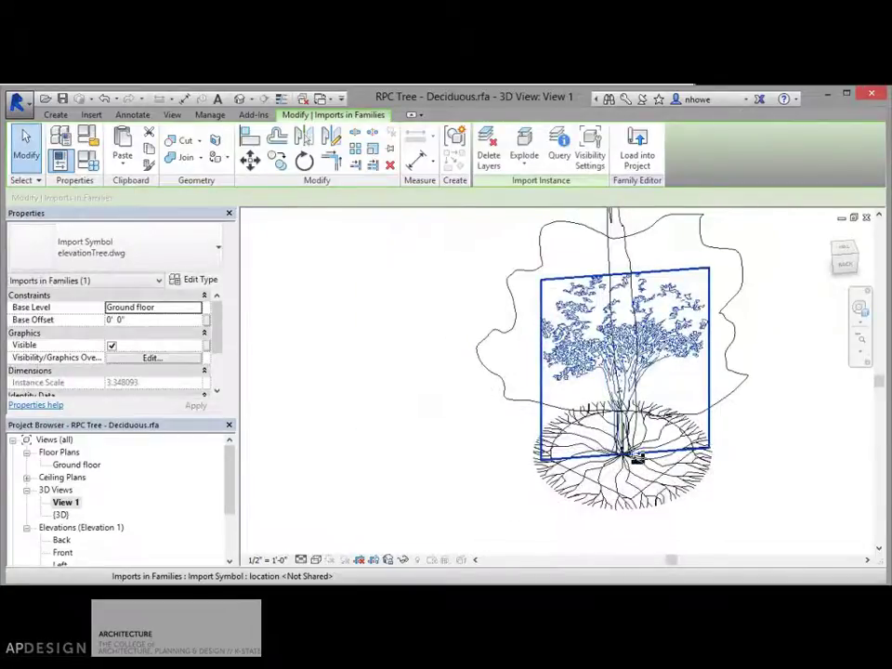
key(Escape)
- Enlarge the elevationTree drawing from its trunk base to roughly the American Beech outline's height, at an instance scale of about 4.45
shift+middle_drag(700, 396, 723, 383)
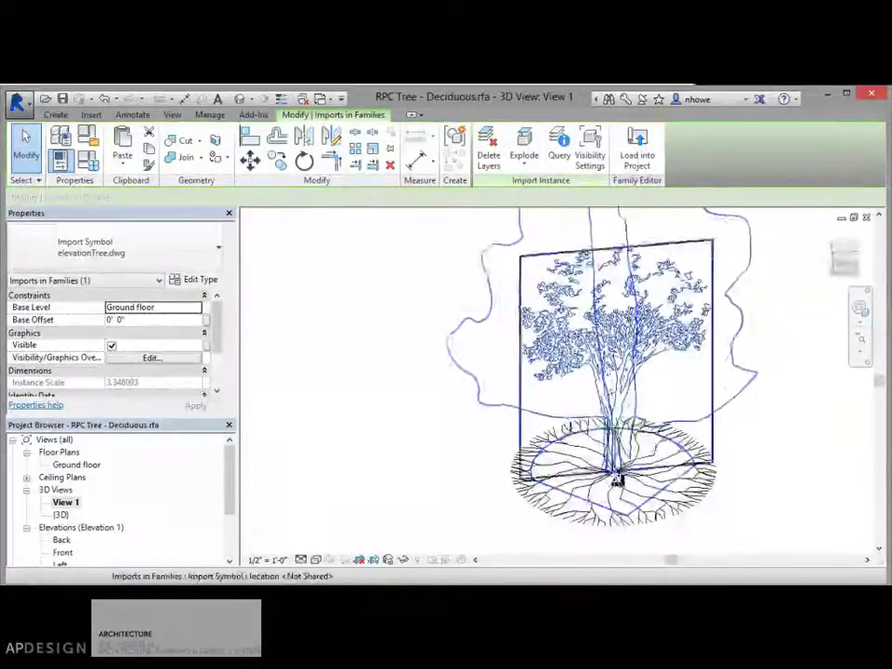
scroll(615, 477, up, 1)
click(374, 166)
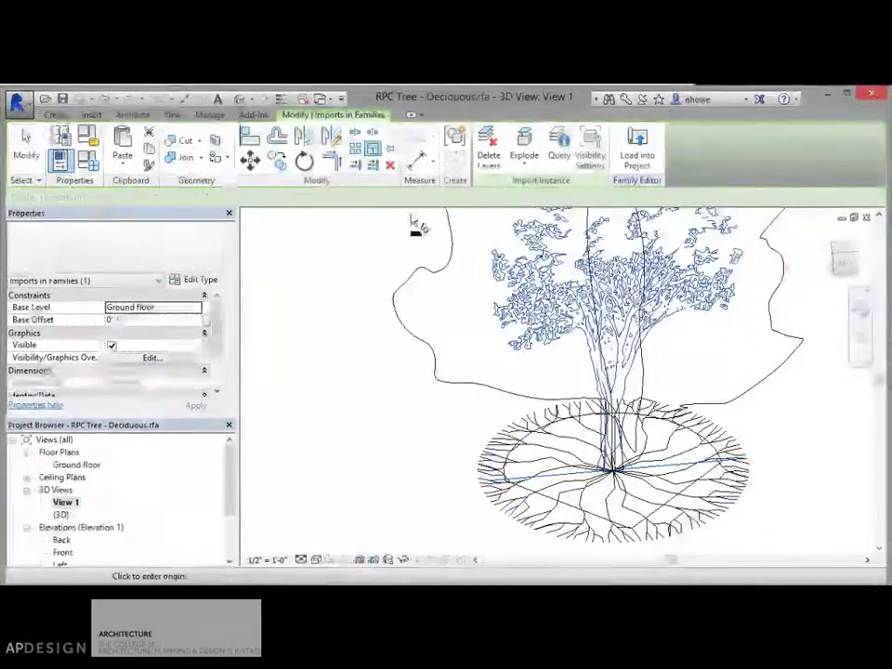
click(615, 477)
click(772, 464)
click(789, 461)
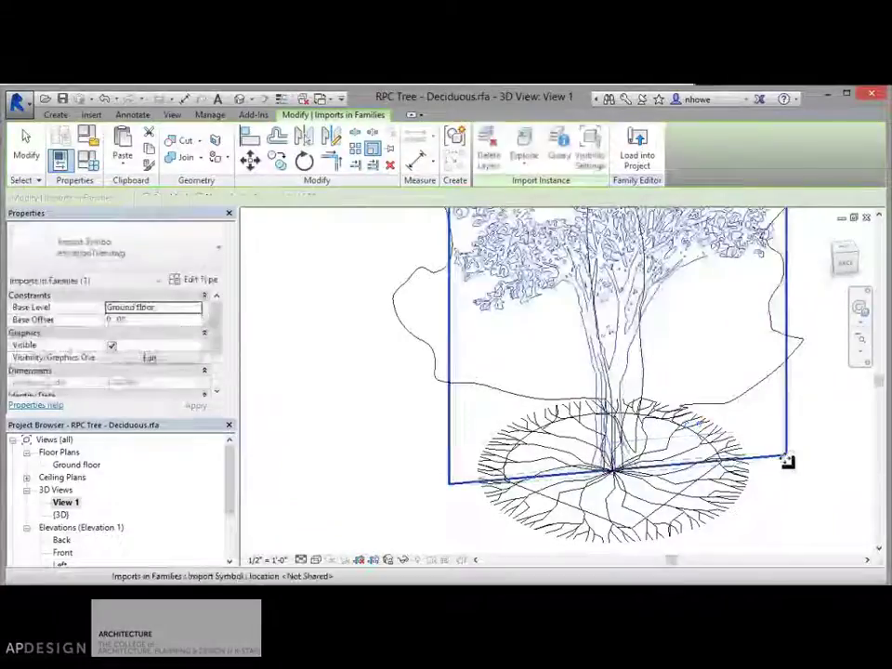
scroll(779, 474, down, 1)
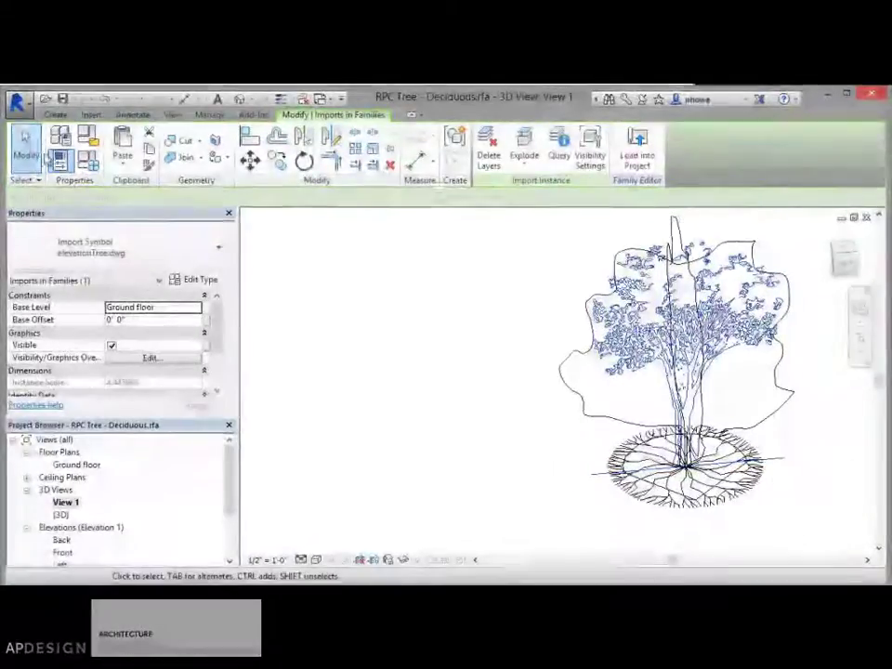
click(31, 153)
- Rotate a copy of the elevationTree drawing about its trunk so that it stands perpendicular to the original
shift+middle_drag(660, 392, 547, 374)
click(645, 327)
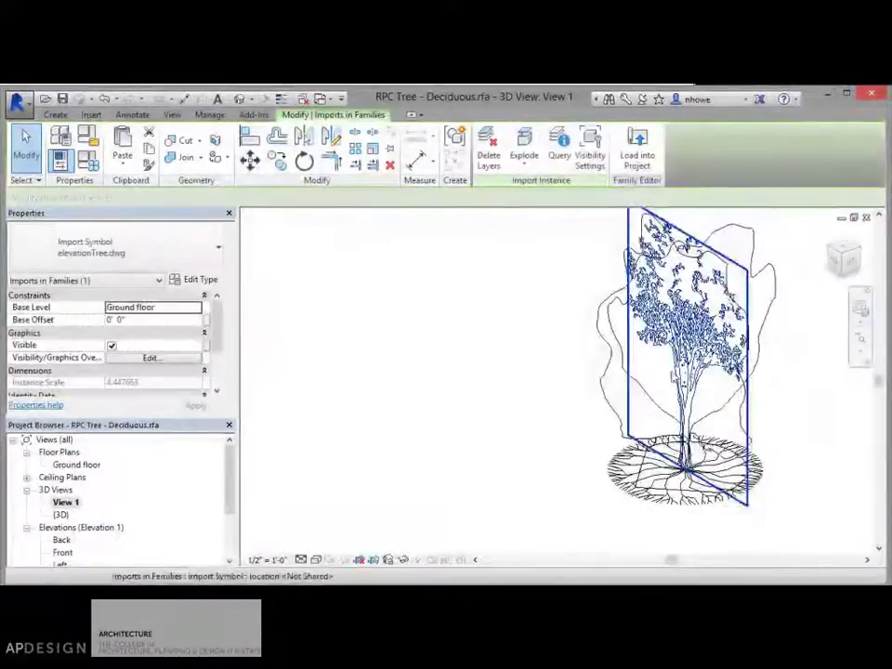
click(304, 162)
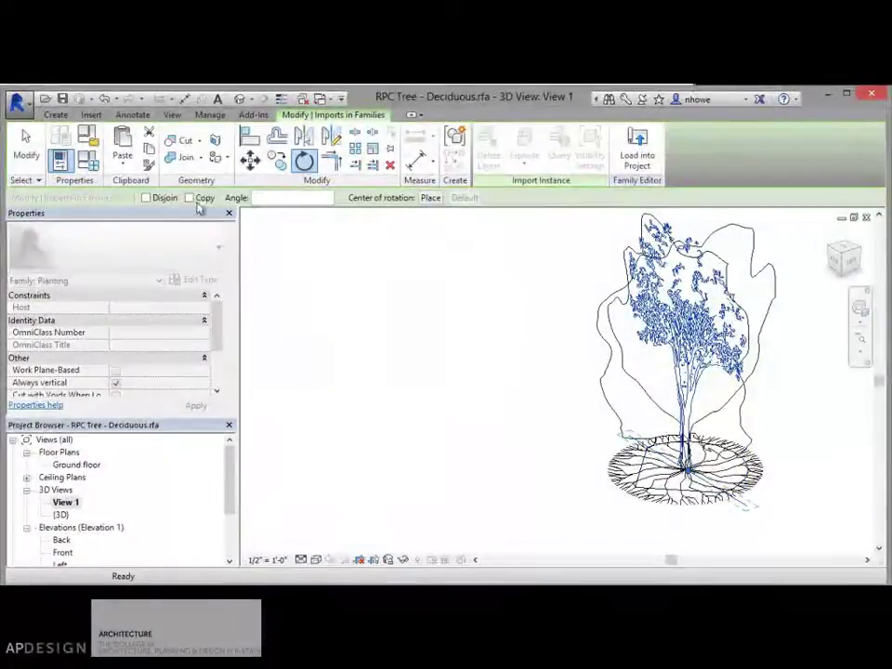
click(191, 198)
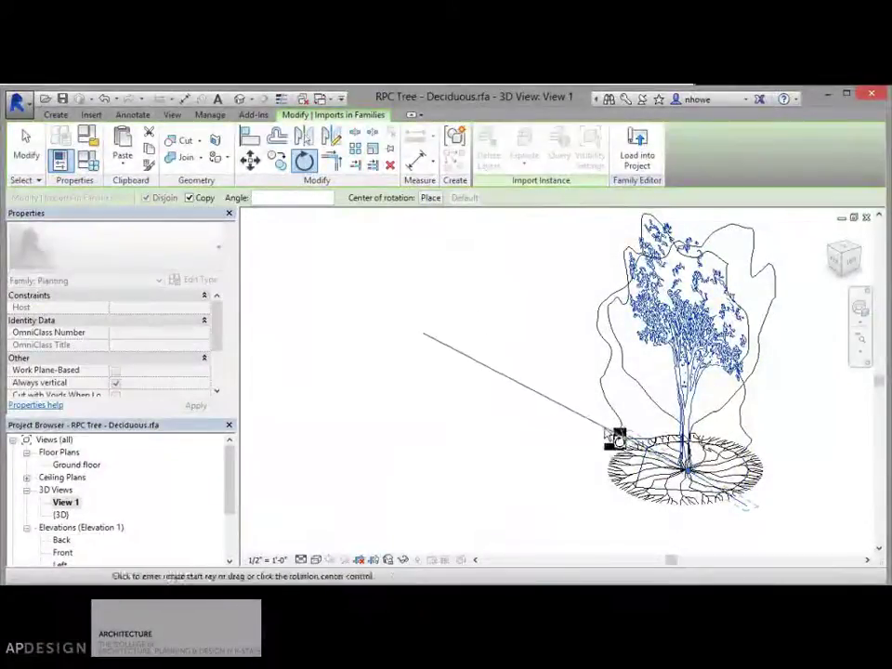
click(583, 411)
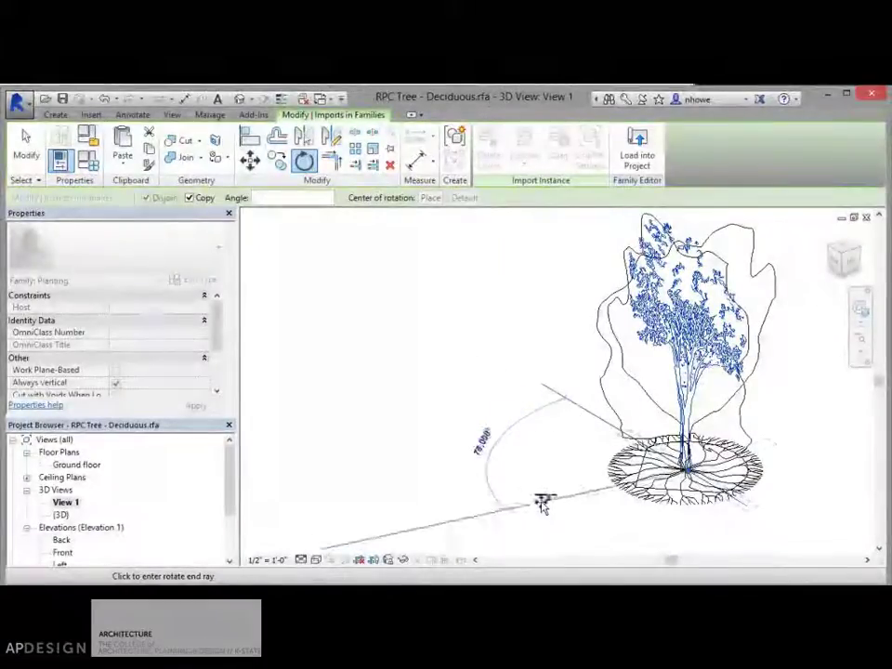
click(548, 525)
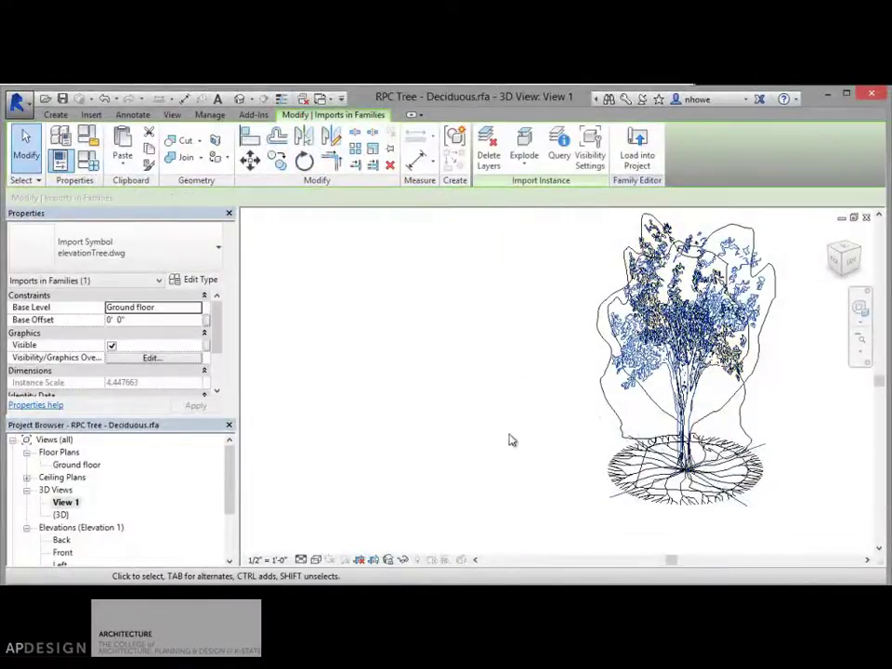
click(417, 308)
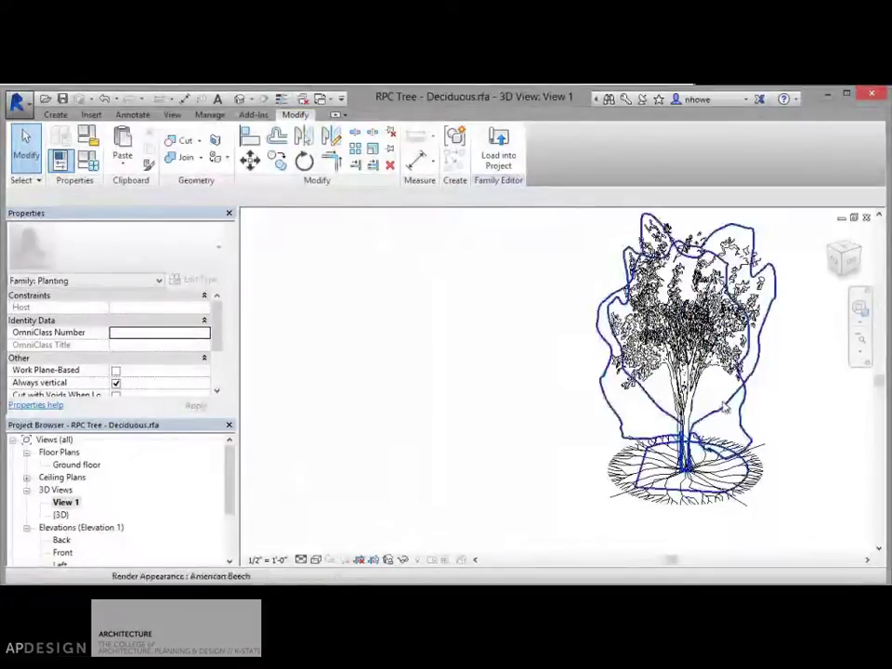
- Inspect the crossed tree drawings in 3D and open the family's Front elevation view
middle_drag(671, 406, 571, 430)
shift+middle_drag(713, 448, 657, 383)
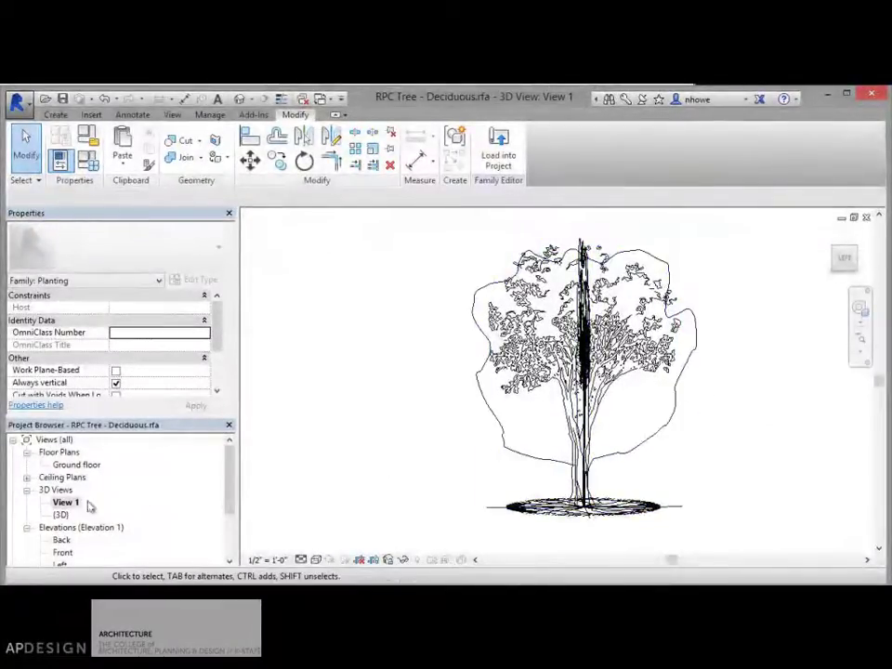
drag(225, 490, 228, 514)
click(62, 528)
double_click(61, 528)
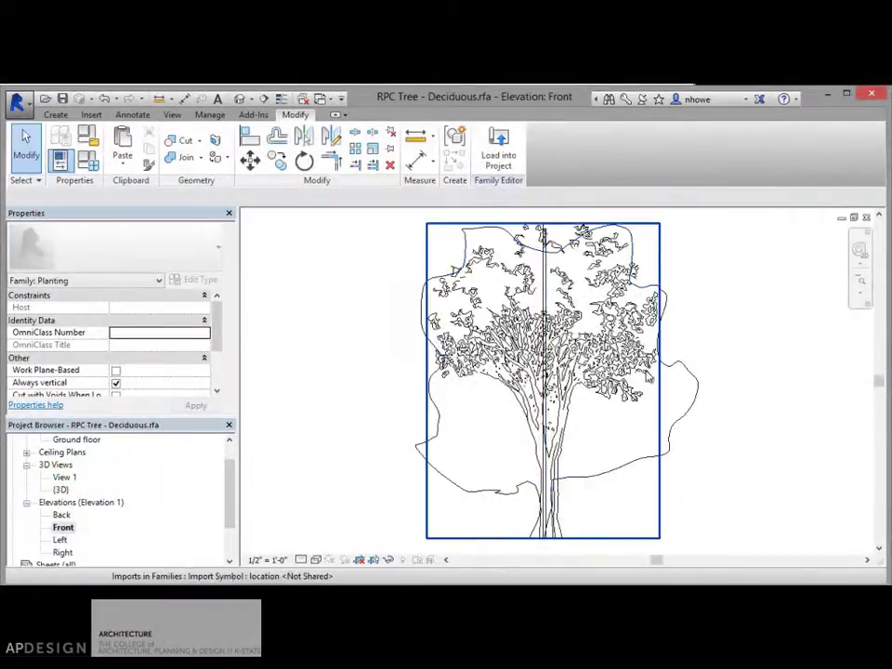
- Turn off Front/Back and Left/Right display for the American Beech render outline in its family element visibility settings
click(539, 279)
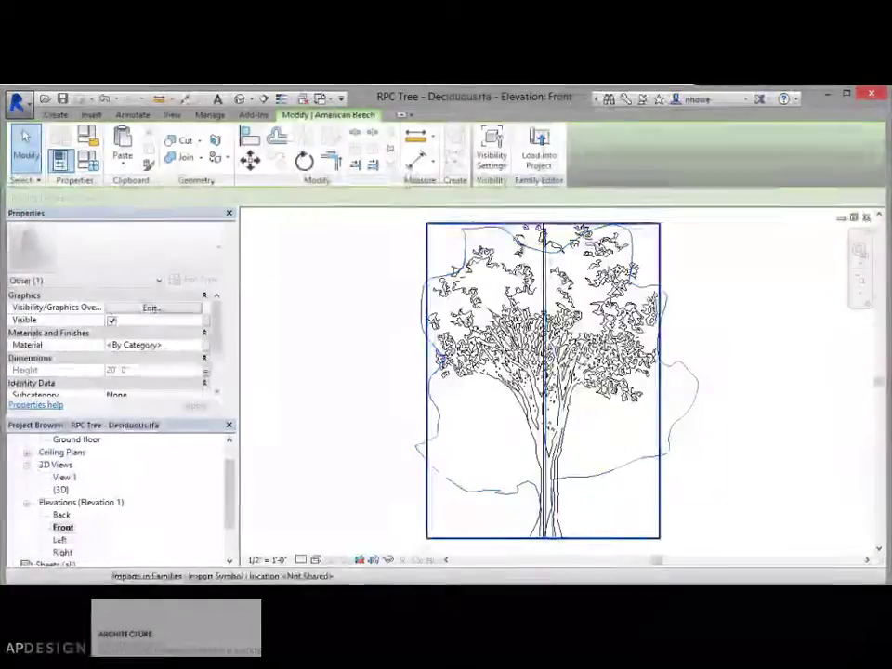
click(714, 310)
click(665, 310)
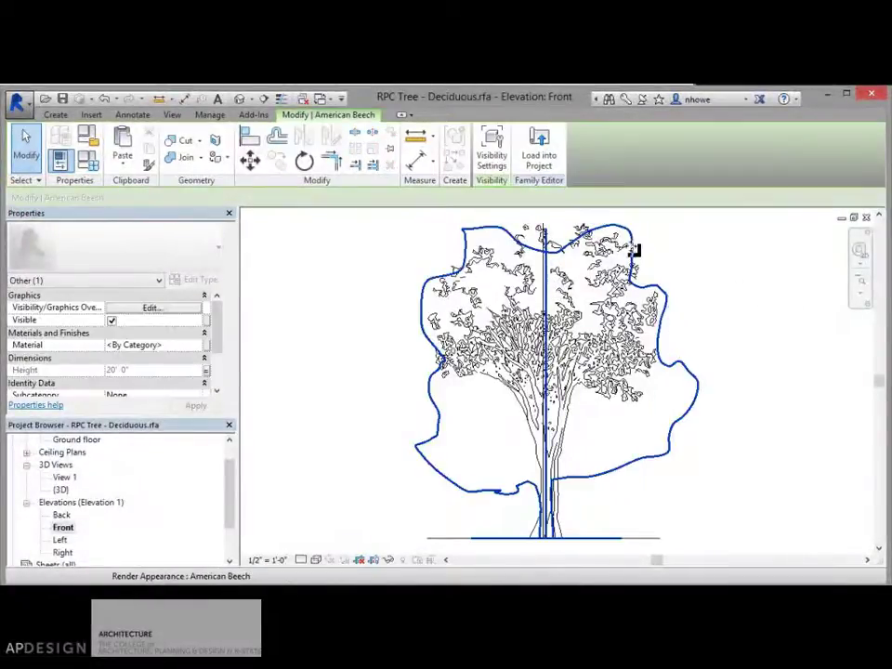
click(493, 156)
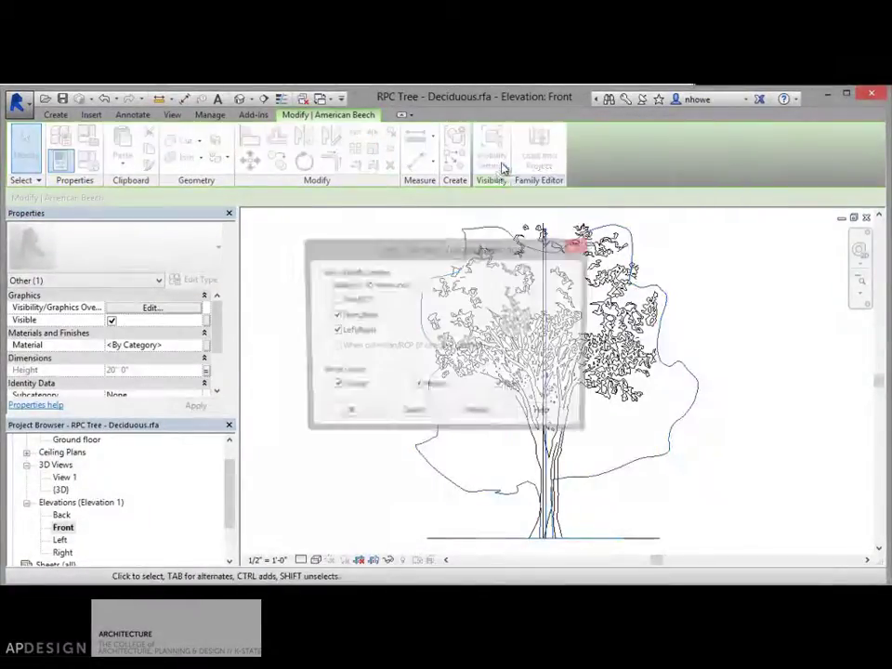
drag(412, 249, 370, 275)
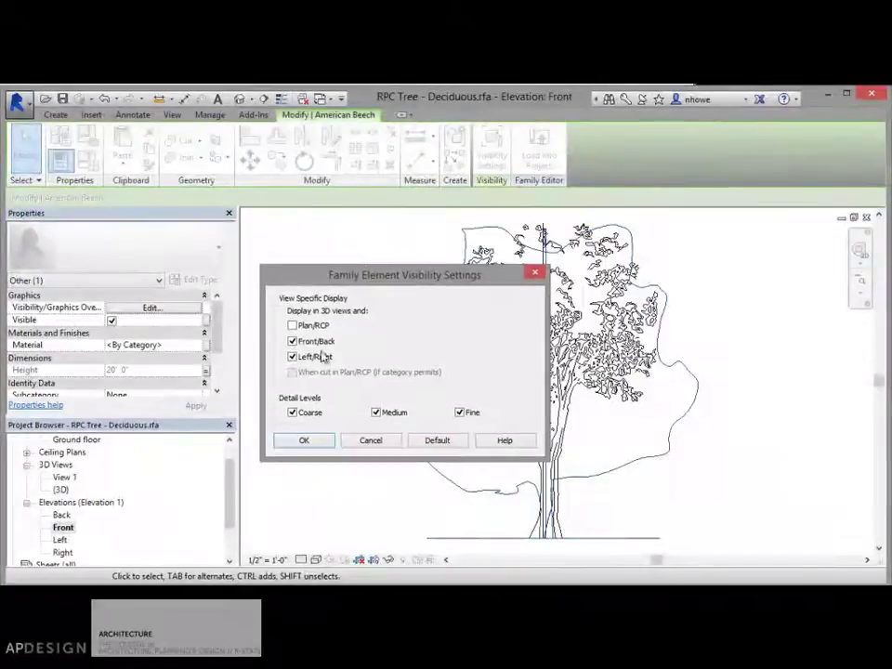
click(303, 344)
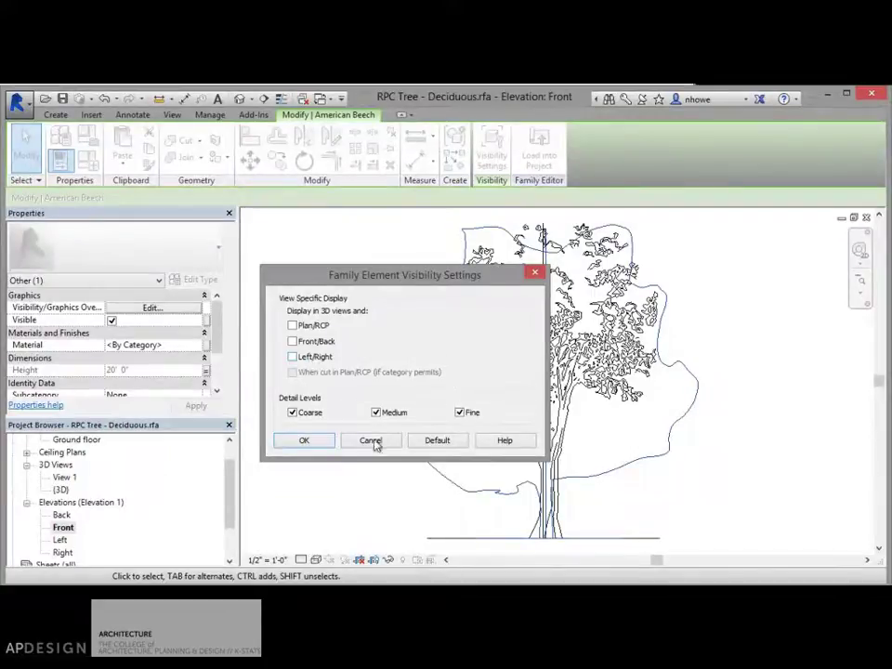
click(306, 442)
click(627, 443)
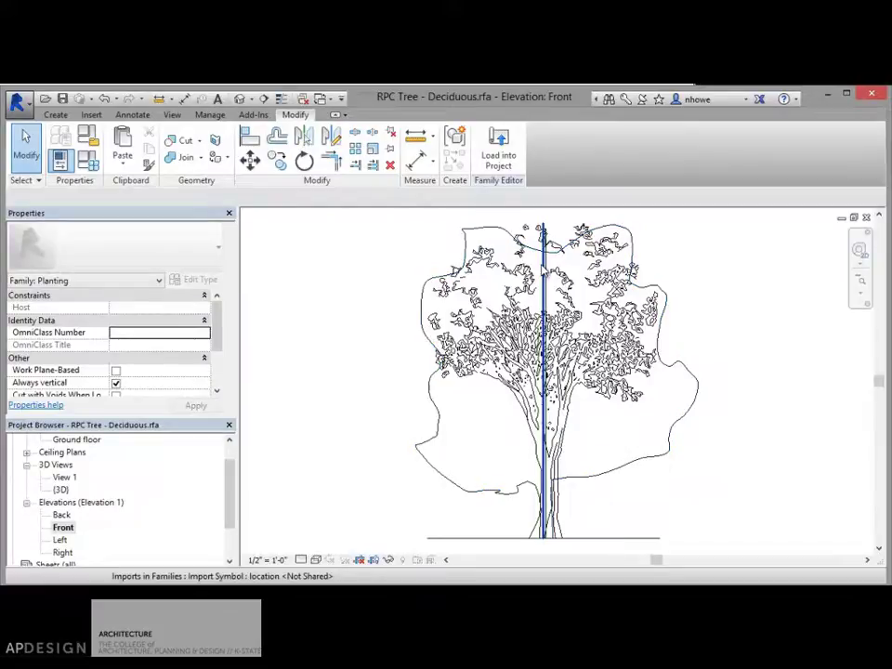
- Restrict the elevationTree drawing seen edge-on in the Front elevation to Left/Right display, with Plan/RCP and Front/Back off
click(546, 263)
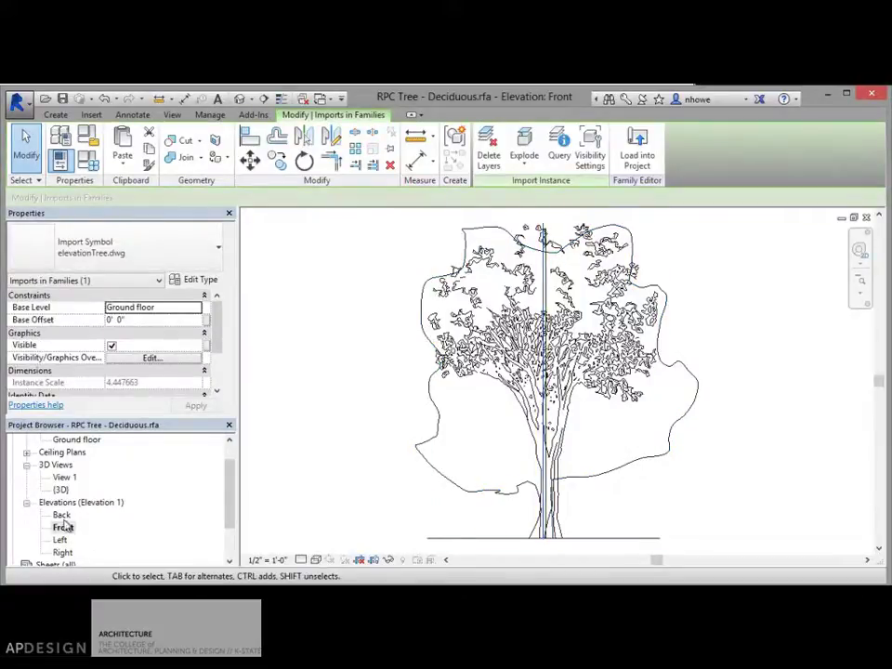
click(591, 152)
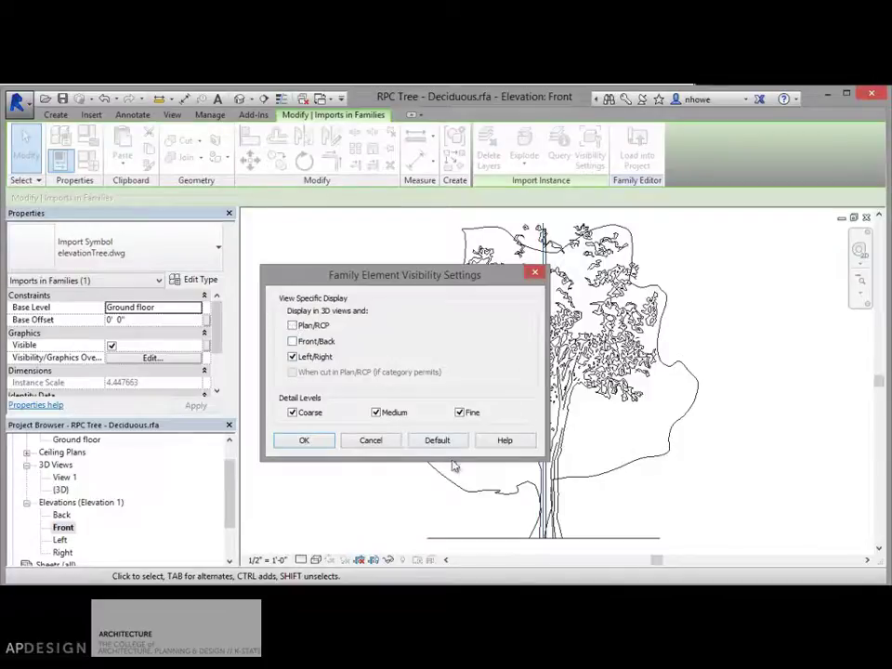
click(305, 440)
click(642, 457)
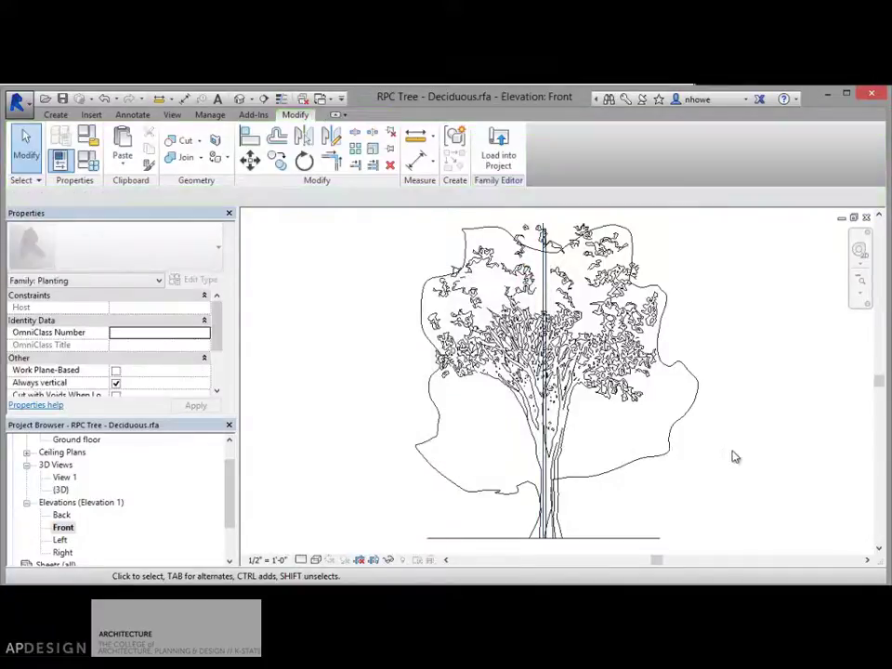
click(581, 311)
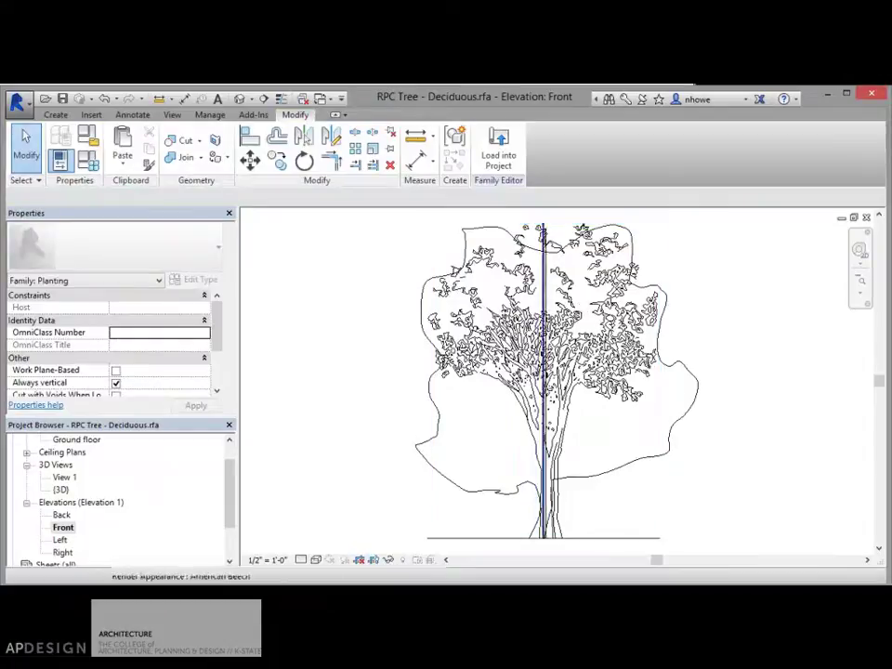
- In the Left elevation, check the American Beech outline's visibility settings and turn off Left/Right display for the edge-on elevationTree drawing
double_click(60, 540)
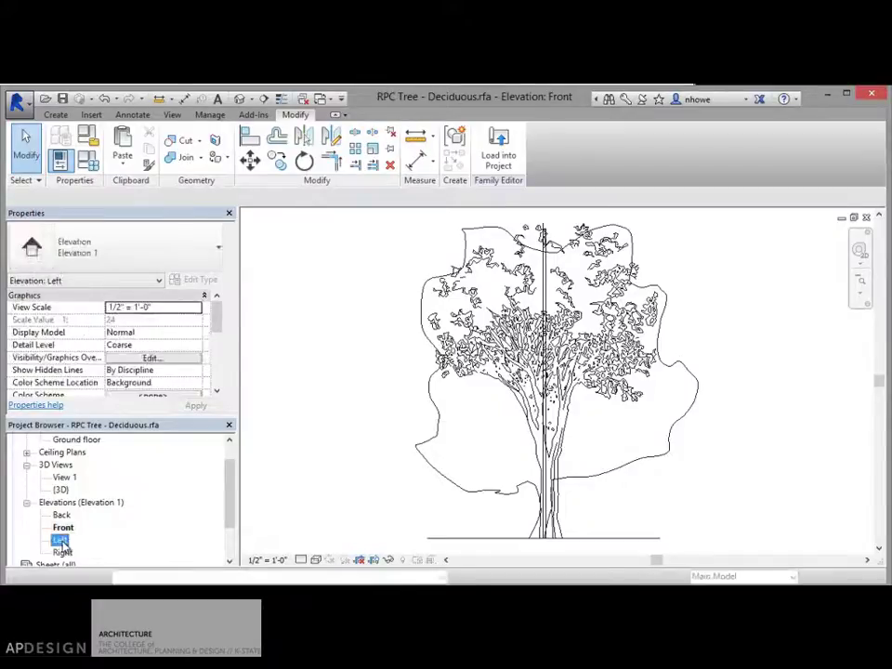
click(700, 449)
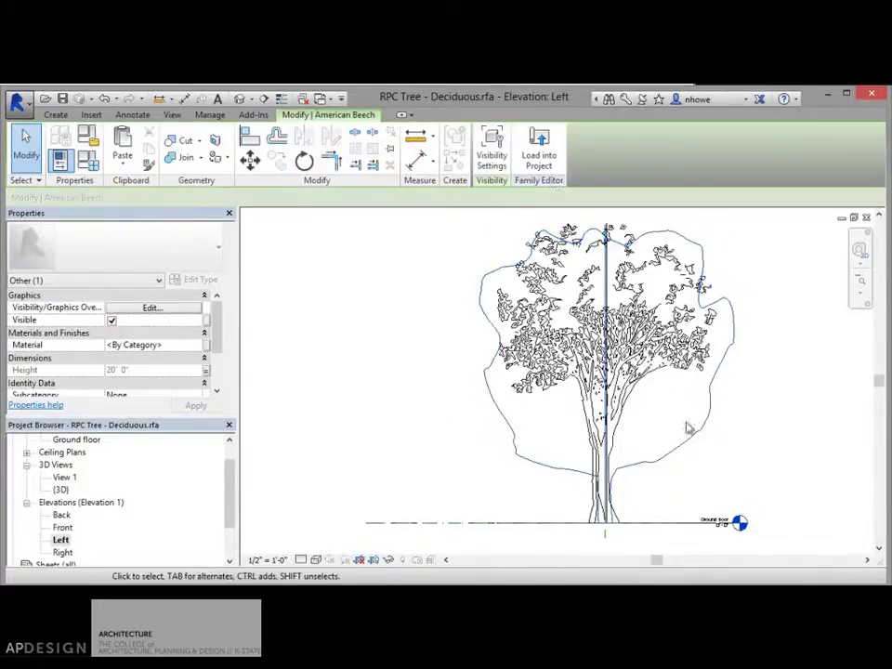
click(492, 156)
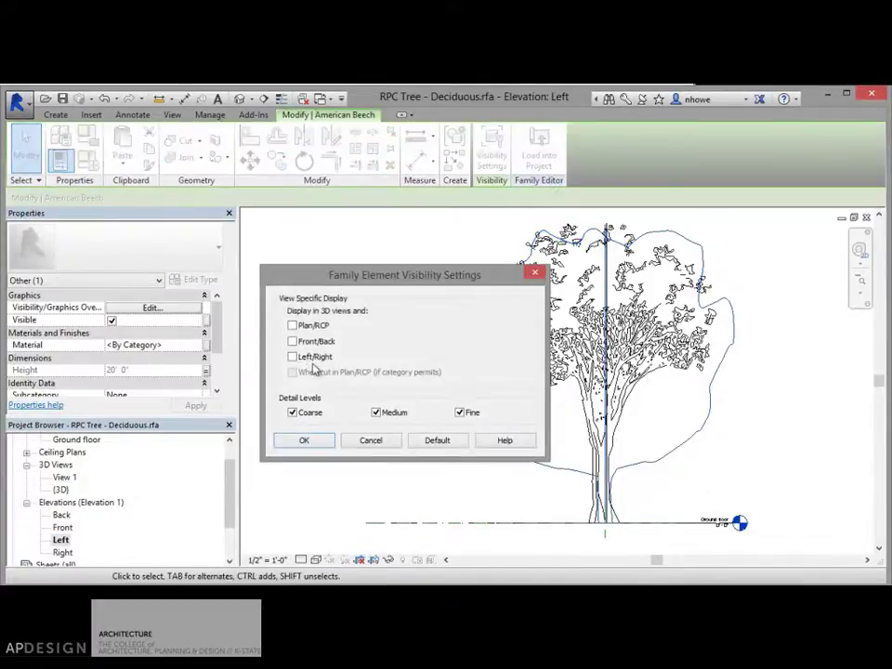
click(311, 441)
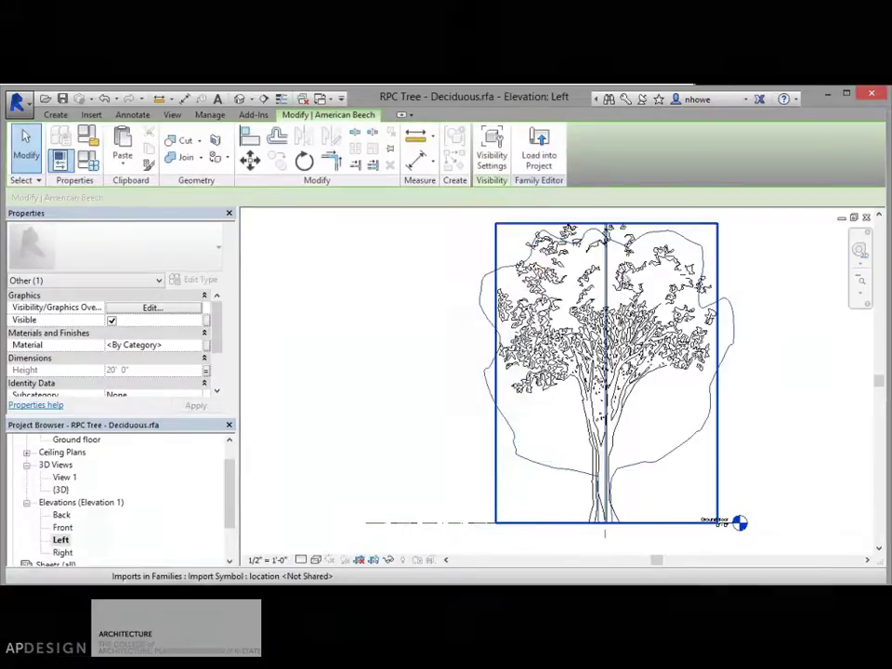
click(611, 257)
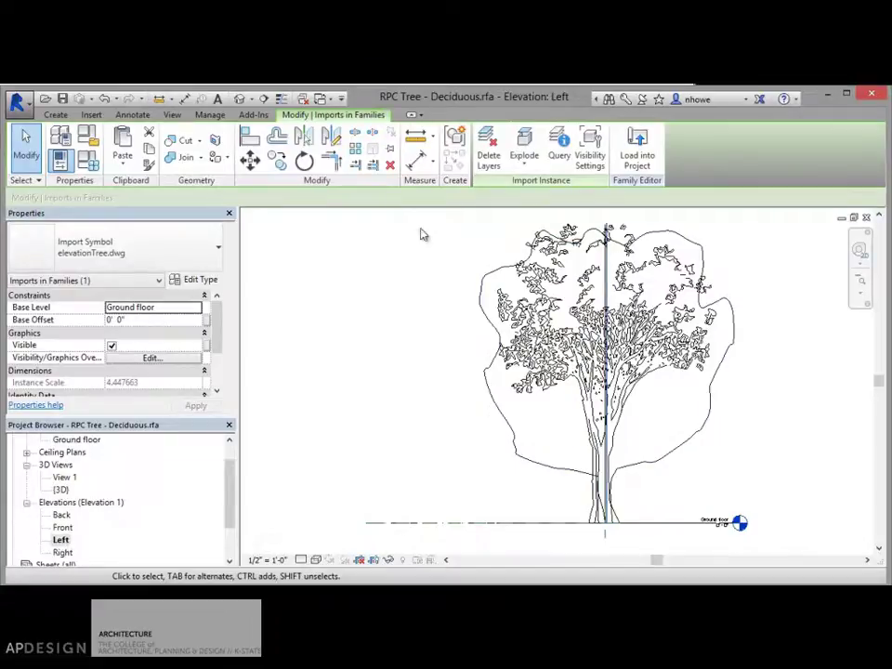
click(590, 153)
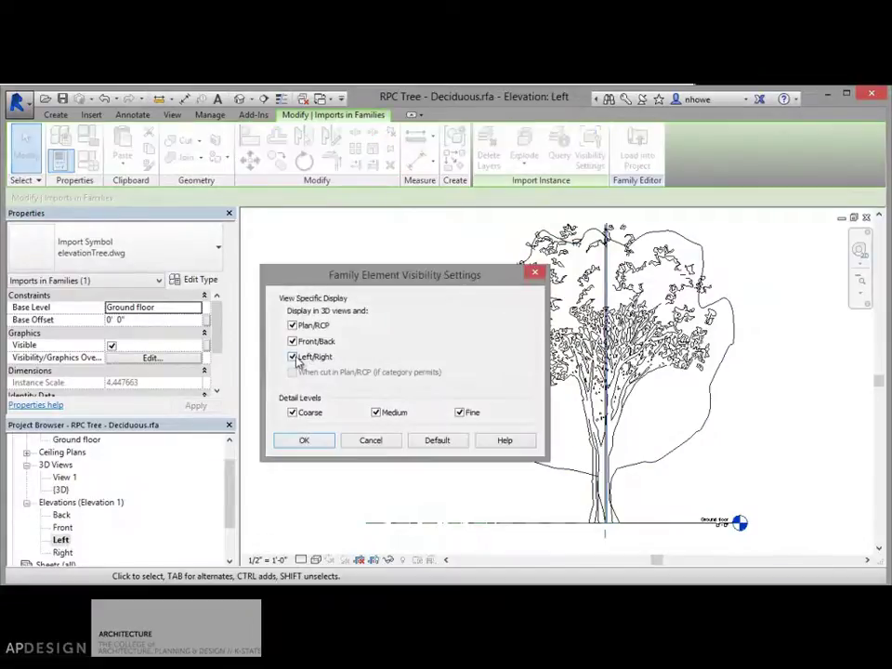
click(305, 441)
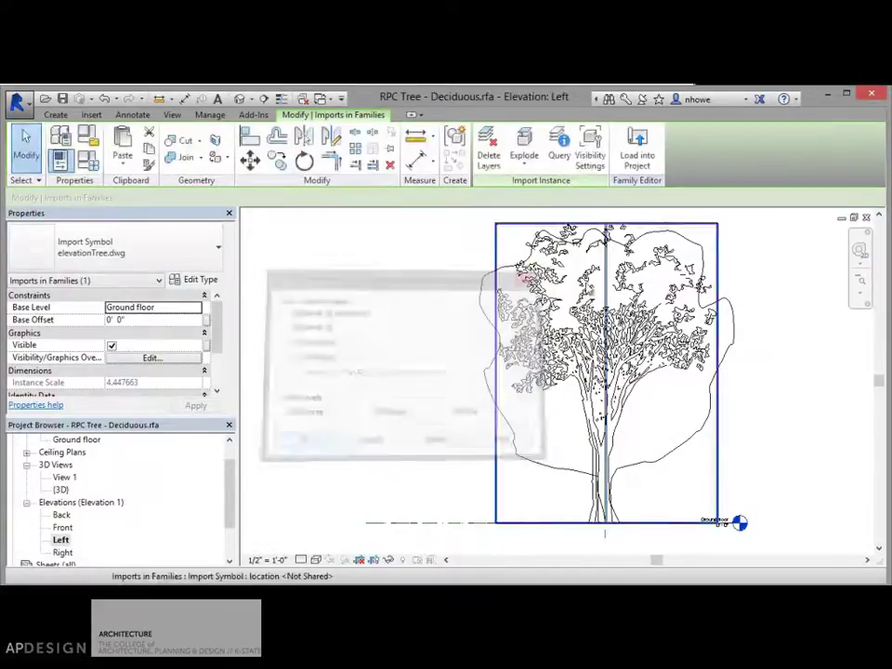
click(800, 429)
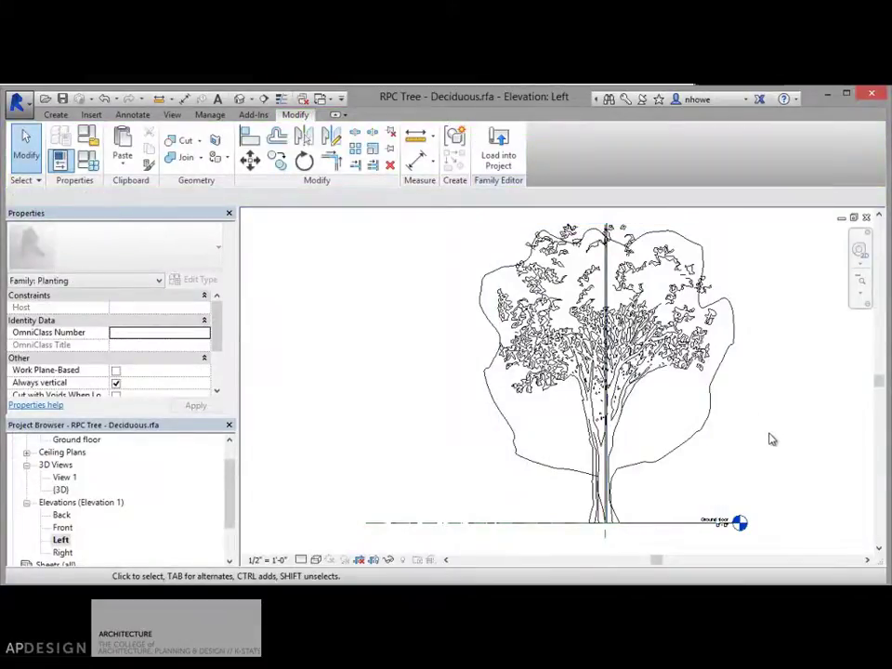
- Load the edited tree family into Project1.rvt, overwriting the existing version
scroll(771, 439, down, 2)
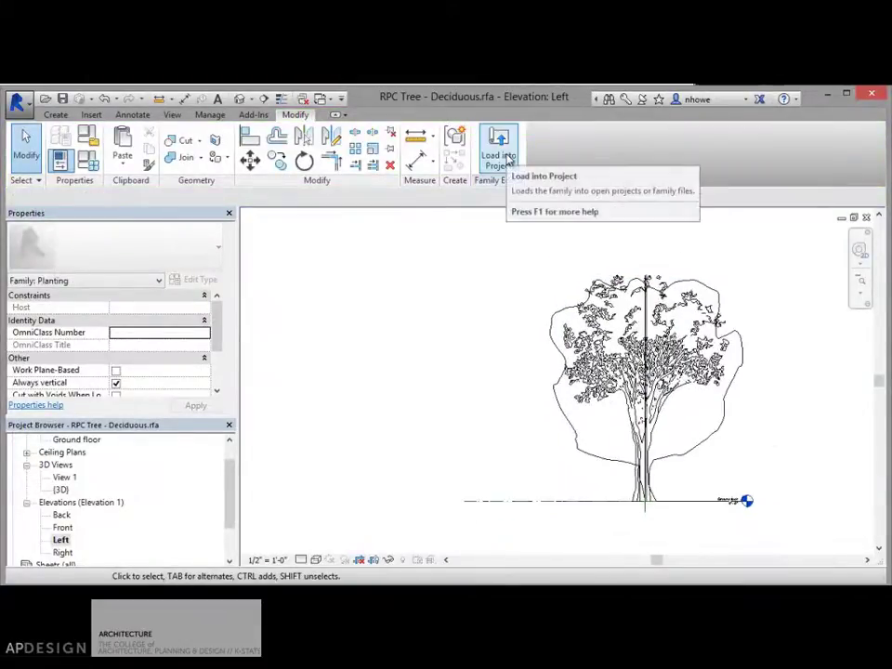
click(508, 162)
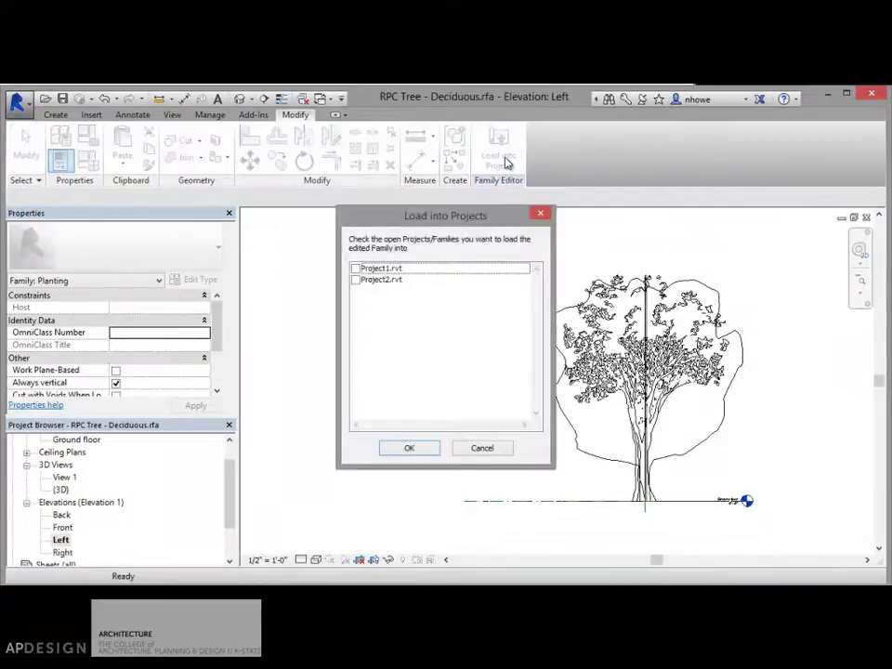
click(355, 268)
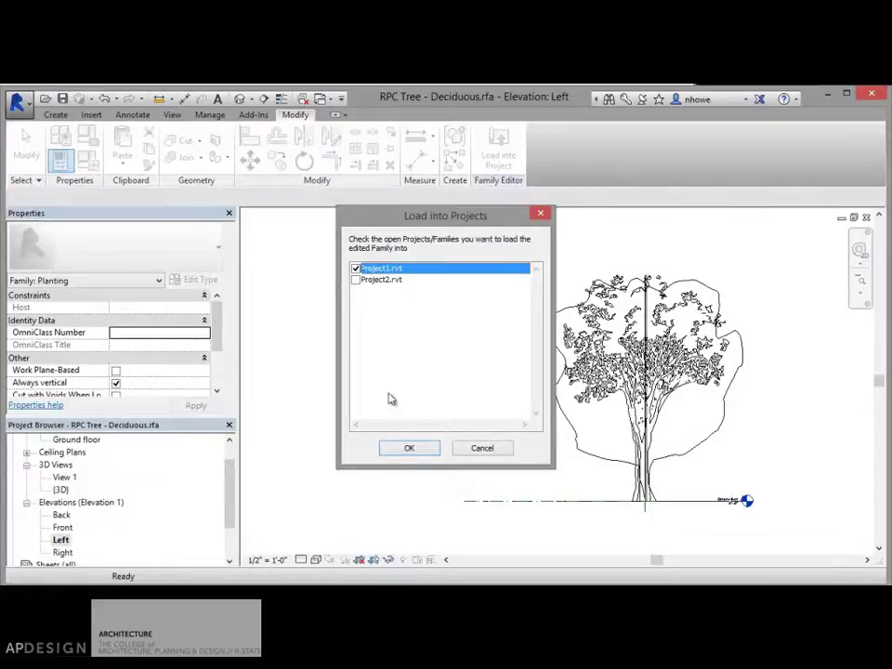
click(415, 450)
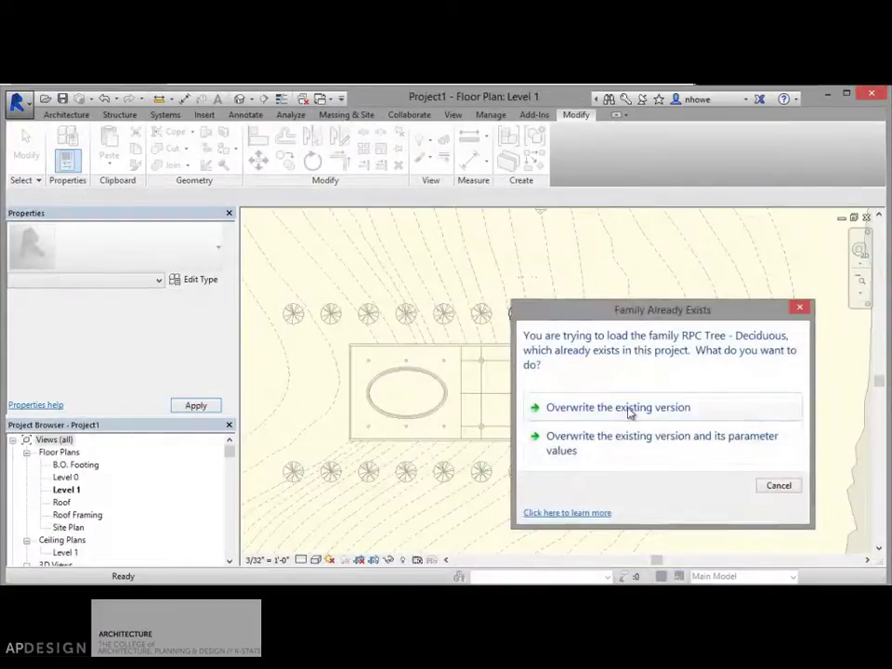
click(631, 410)
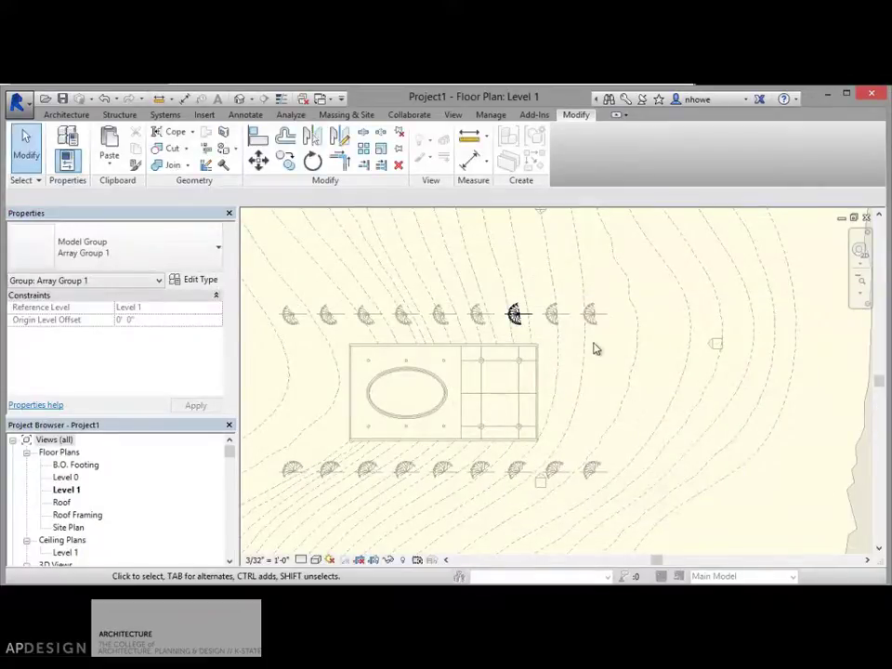
- Examine how the reloaded American Beech tree symbol displays on the sloping site in the Level 1 floor plan
scroll(596, 349, up, 3)
scroll(594, 349, down, 3)
scroll(521, 316, up, 3)
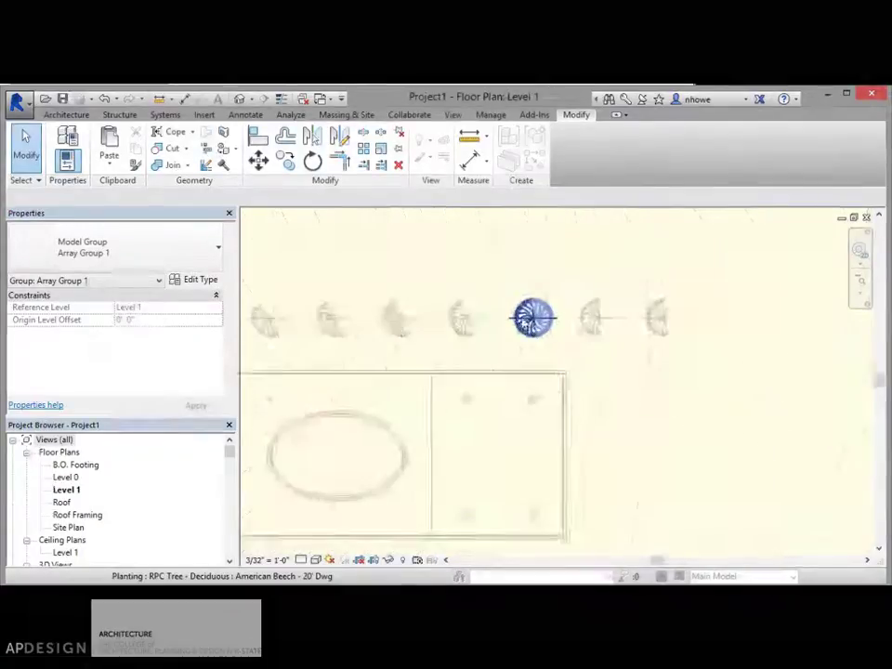
click(547, 333)
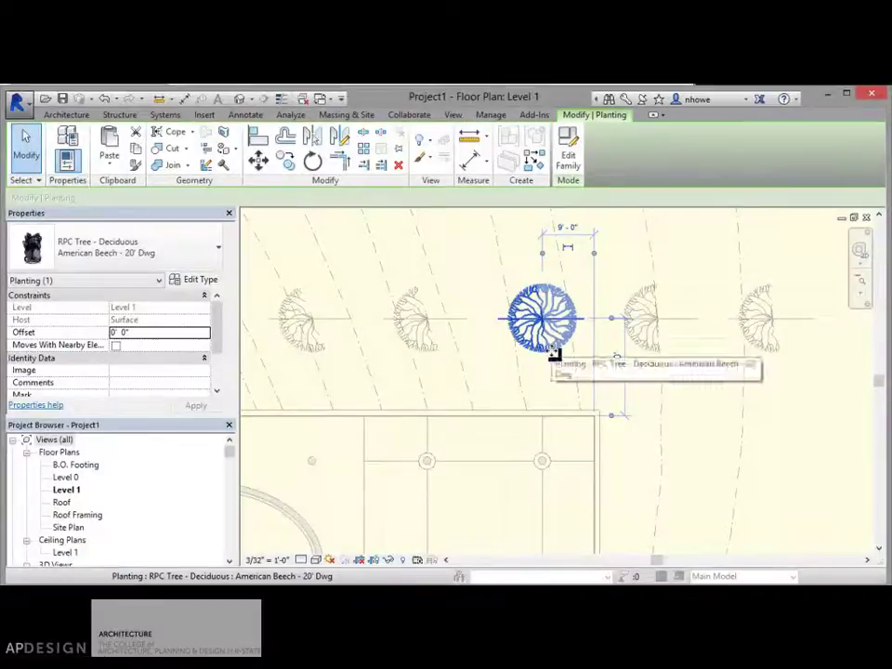
scroll(555, 353, up, 1)
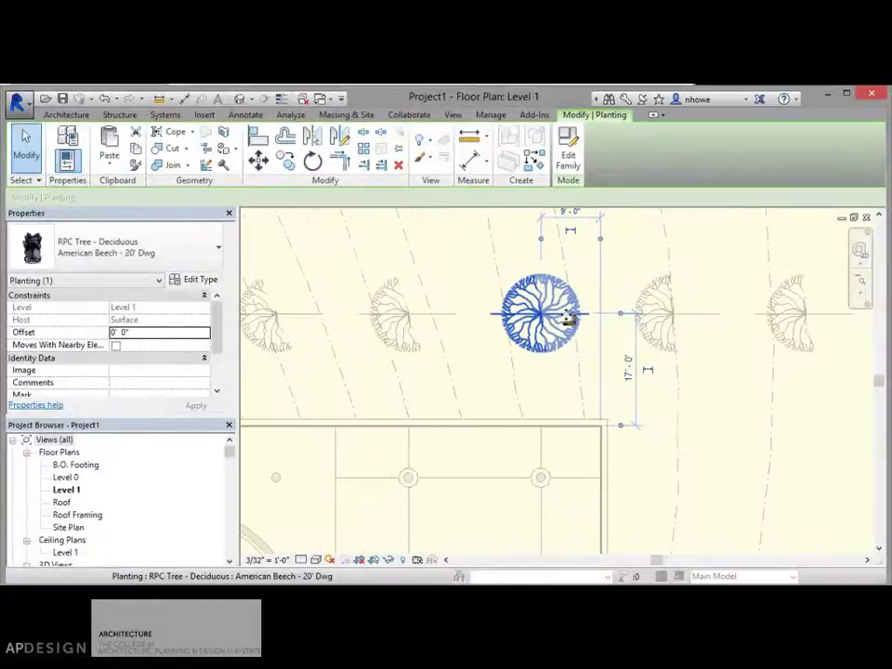
click(595, 374)
click(546, 352)
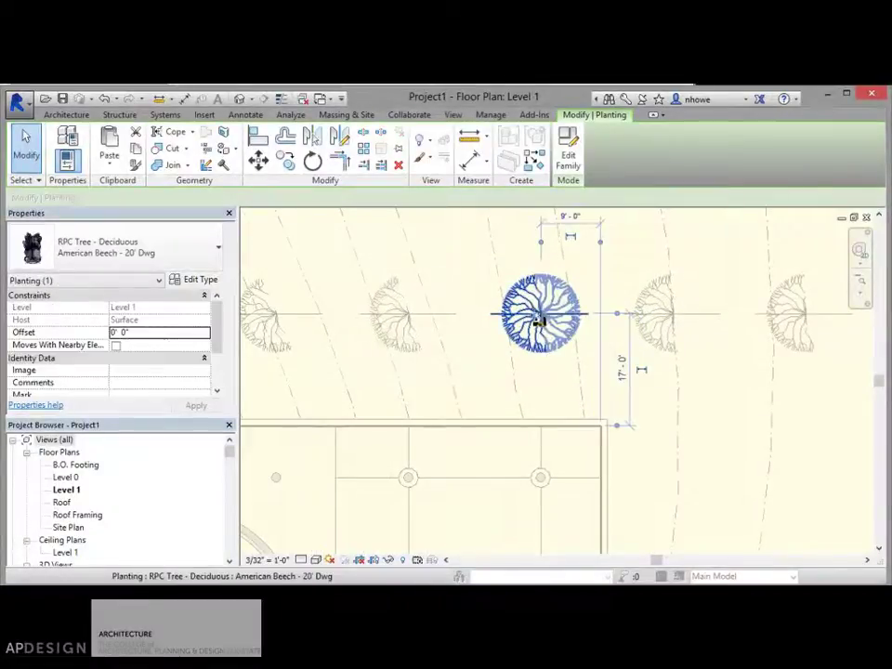
click(532, 378)
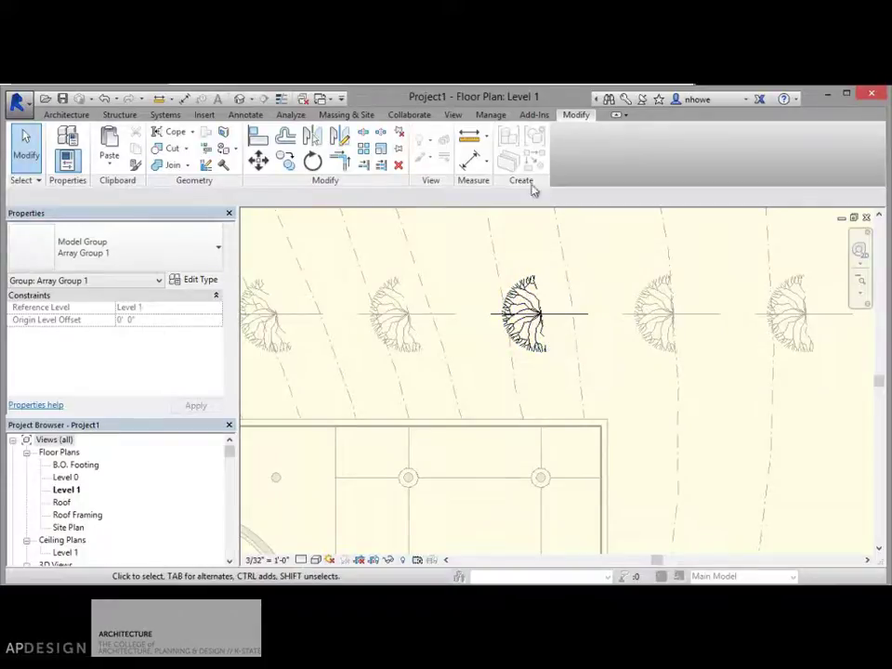
- Open the American Beech tree's family for editing and set the planTree drawing's base offset to 1' 0"
click(526, 314)
click(568, 154)
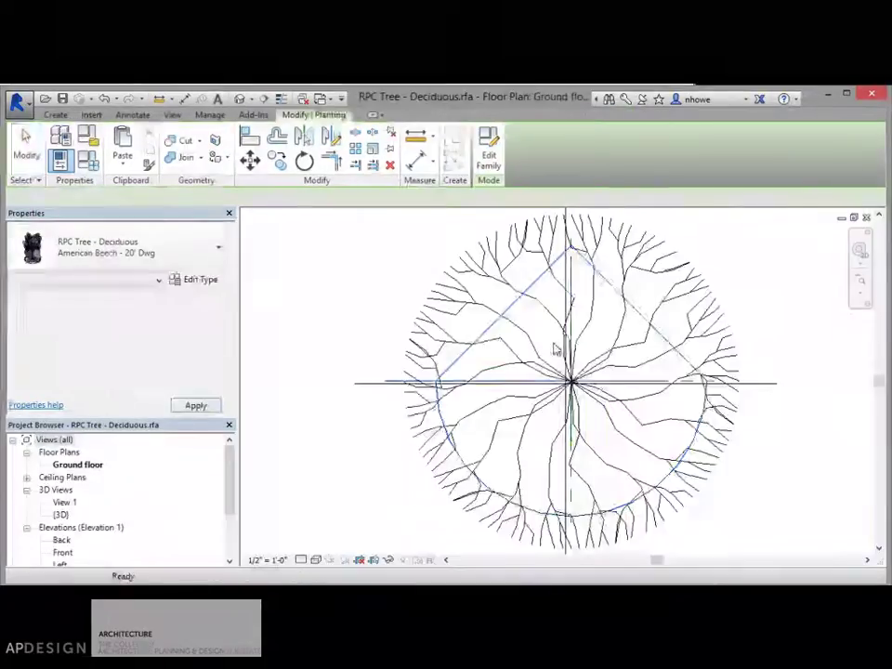
click(708, 342)
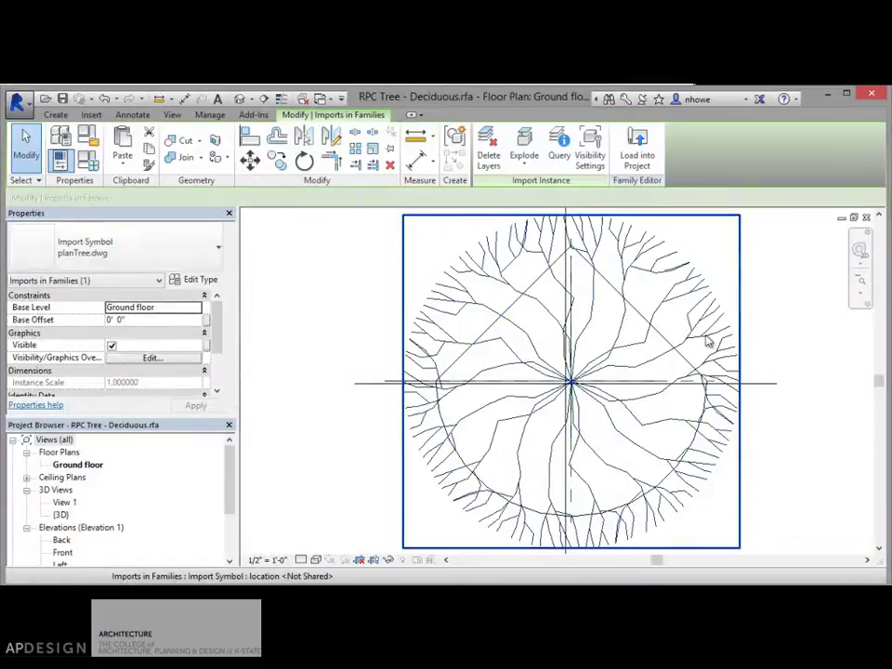
click(137, 320)
drag(147, 321, 107, 321)
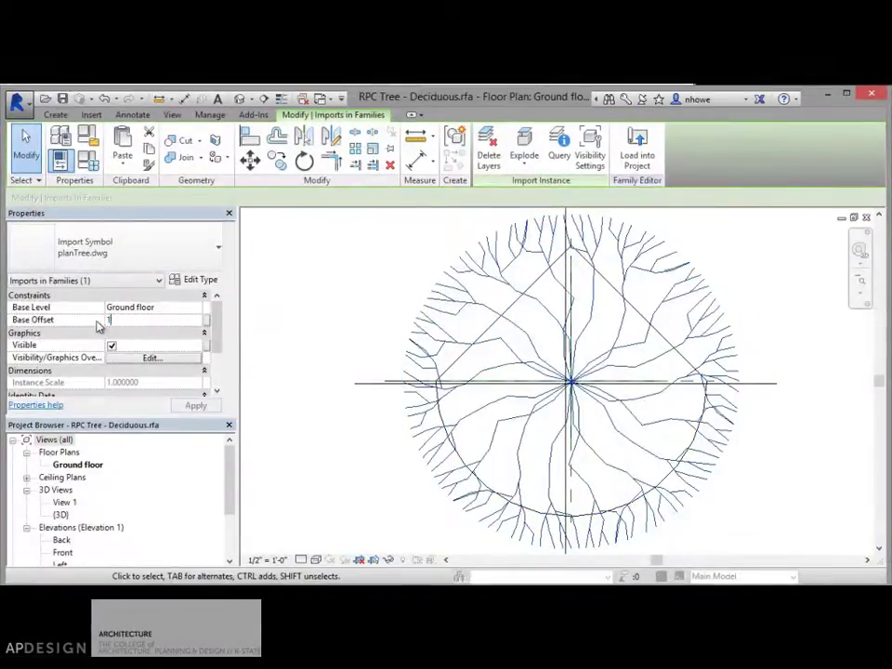
click(197, 405)
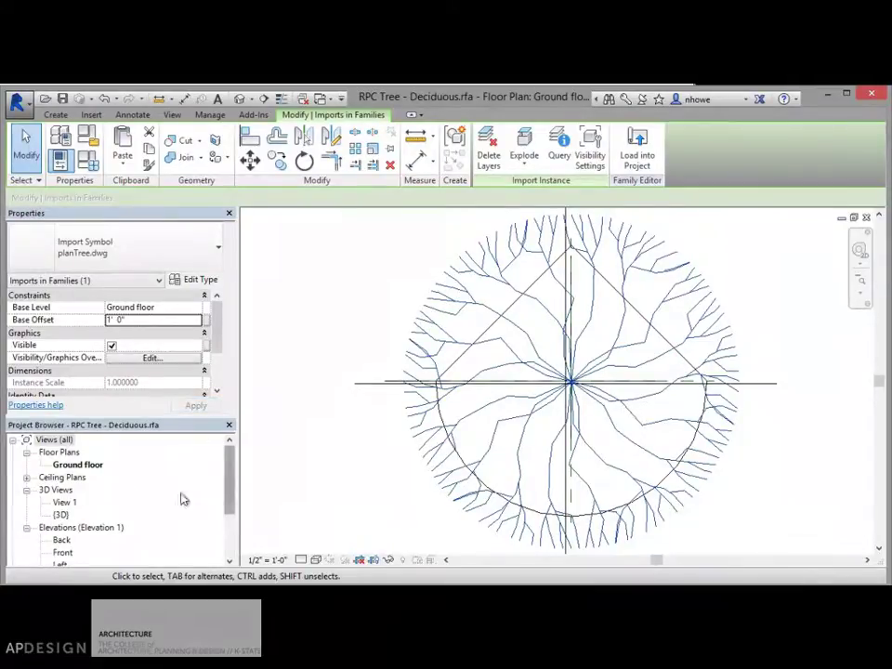
- Load the edited tree family into Project1.rvt, overwriting the existing version
click(636, 151)
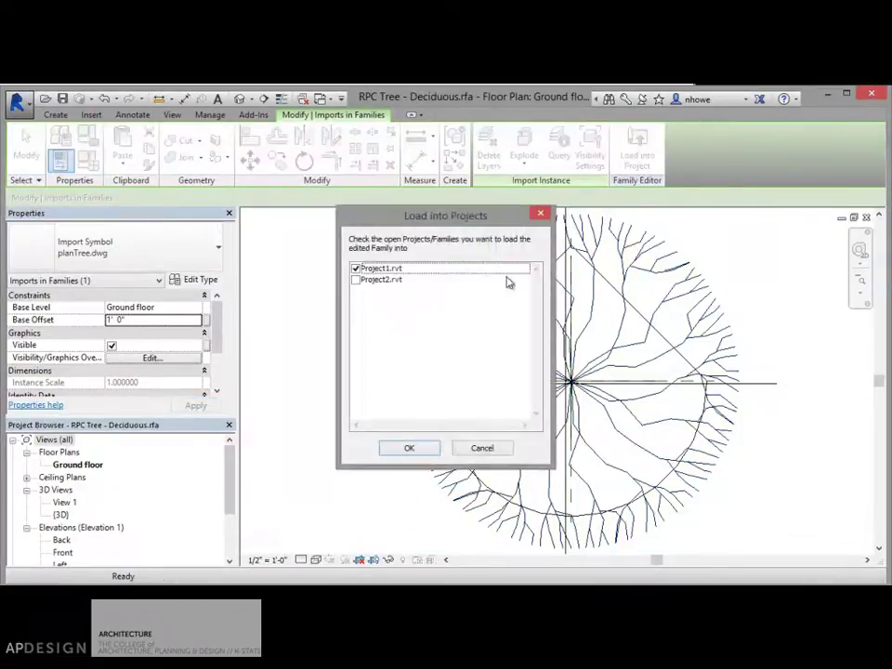
click(410, 449)
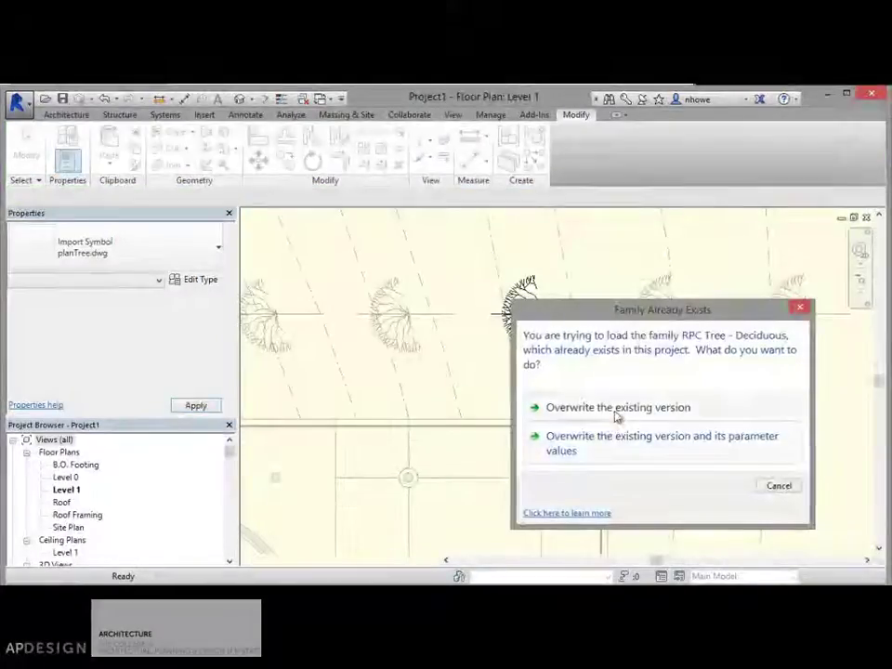
click(617, 413)
- Finish editing the tree array group in the Level 1 floor plan and clear the selection
scroll(647, 419, down, 5)
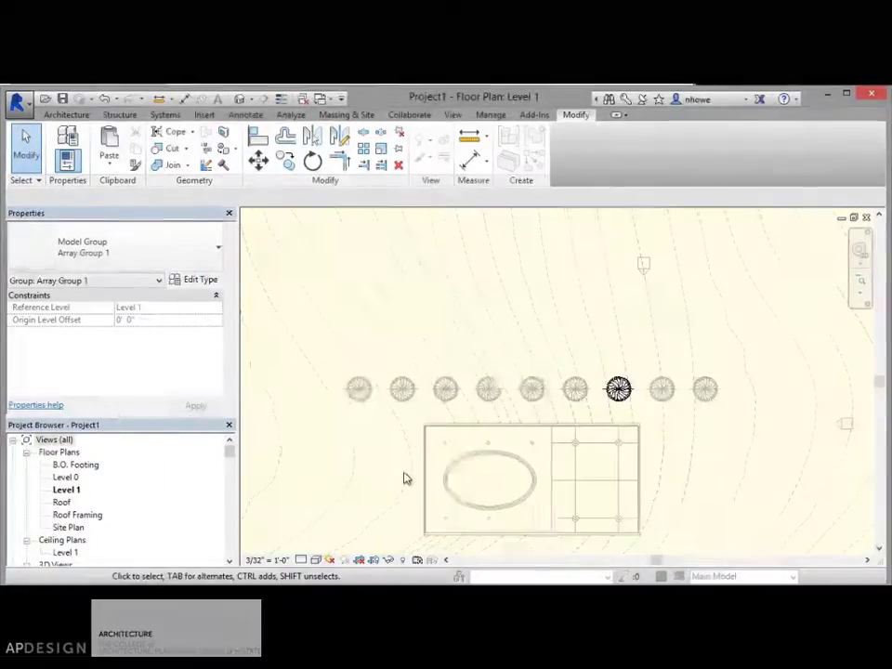
scroll(556, 358, down, 2)
scroll(555, 358, down, 2)
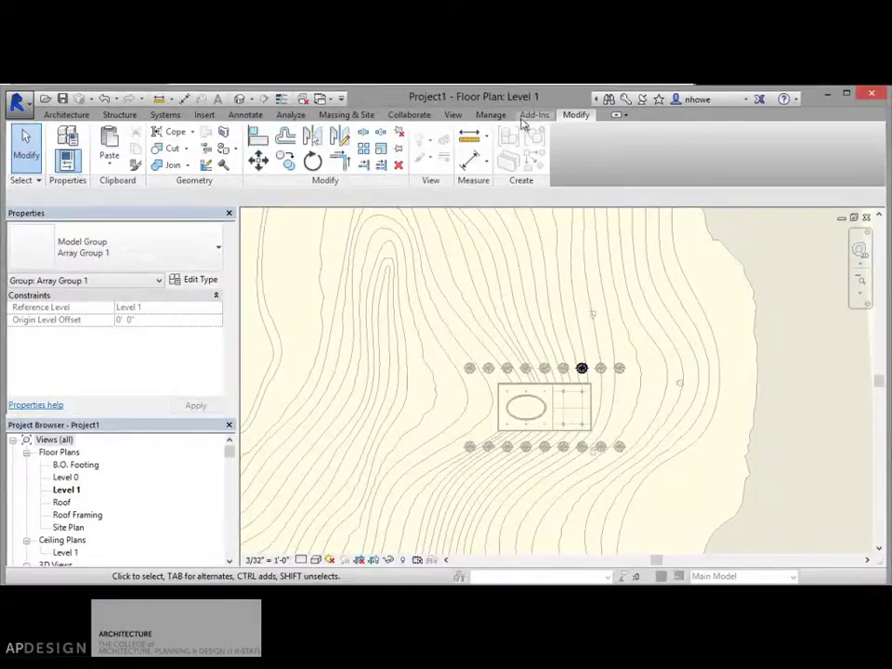
click(498, 117)
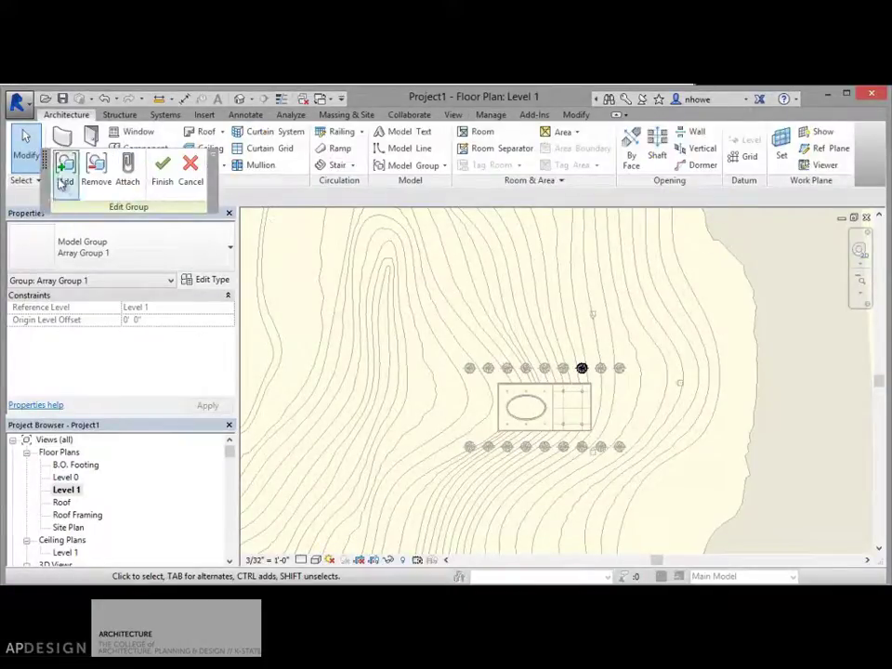
click(162, 167)
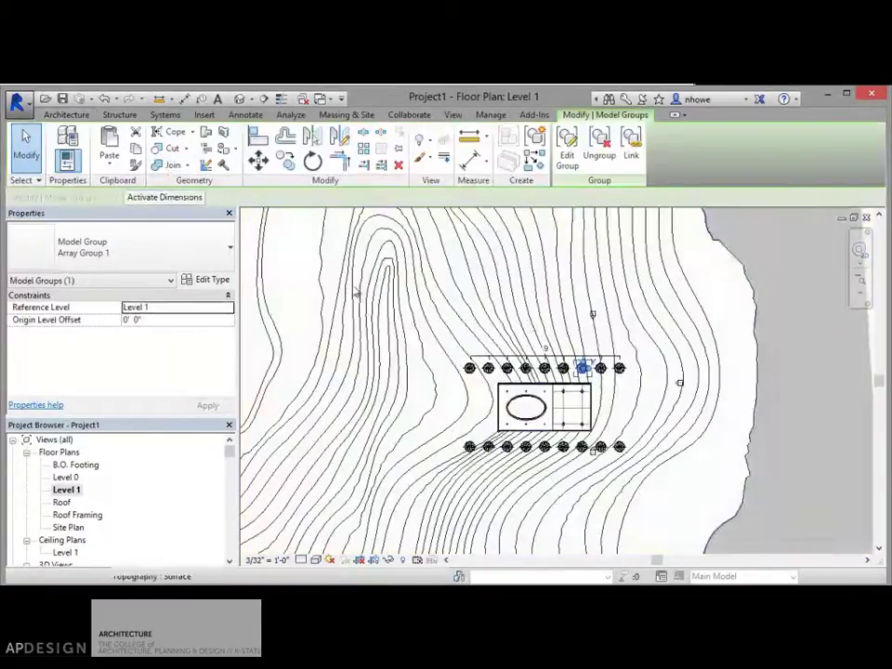
click(654, 389)
scroll(588, 371, up, 8)
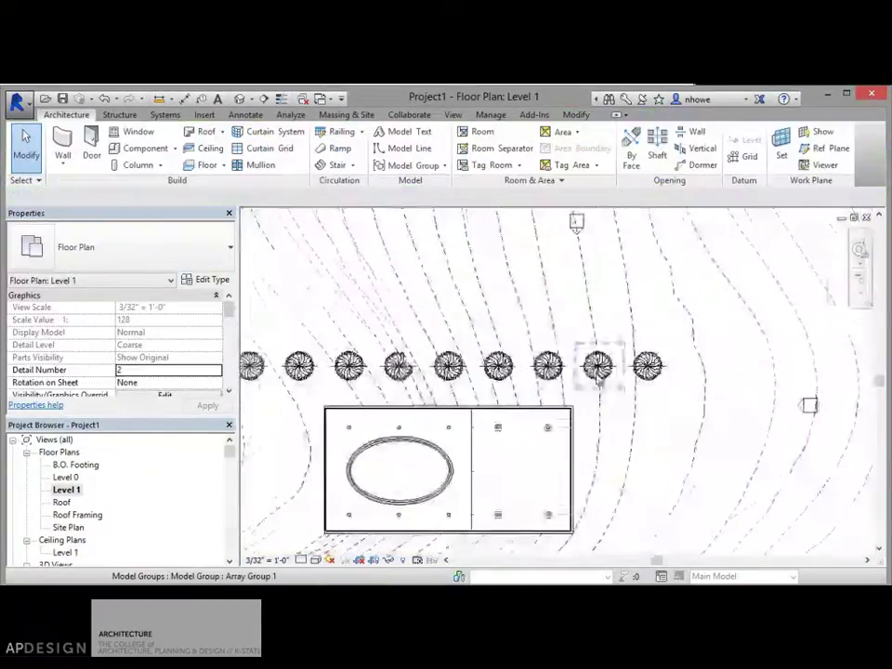
scroll(501, 363, up, 2)
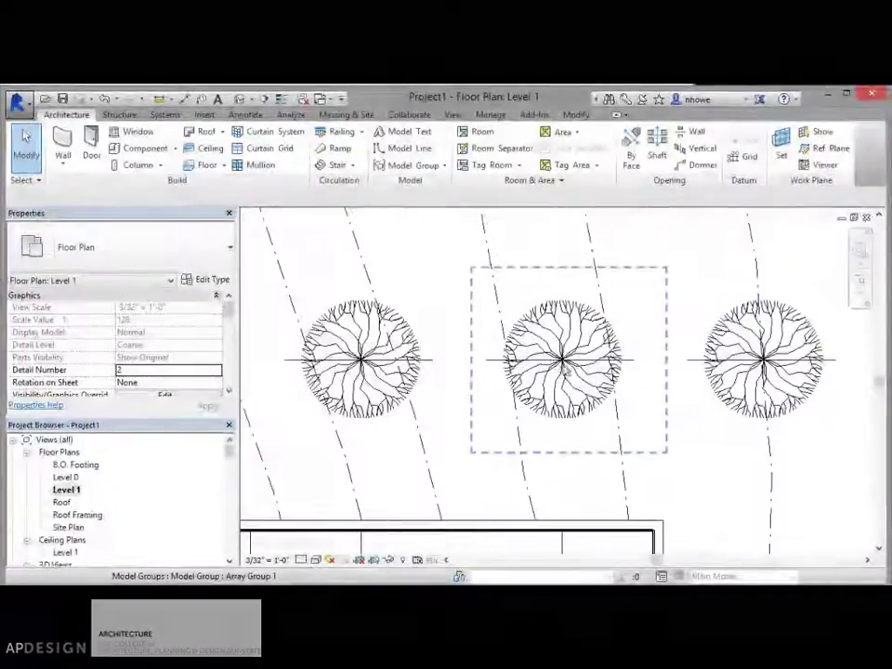
click(427, 363)
click(432, 360)
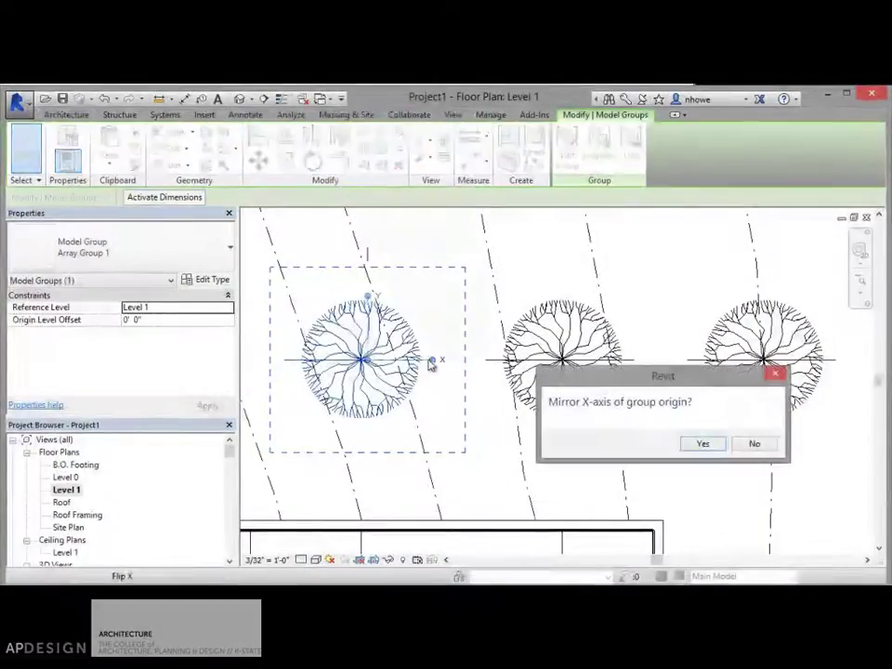
click(768, 443)
- Open the arrayed American Beech tree's family for editing and turn off Plan/RCP display for the edge-on horizontal elevationTree drawing
click(586, 365)
double_click(588, 364)
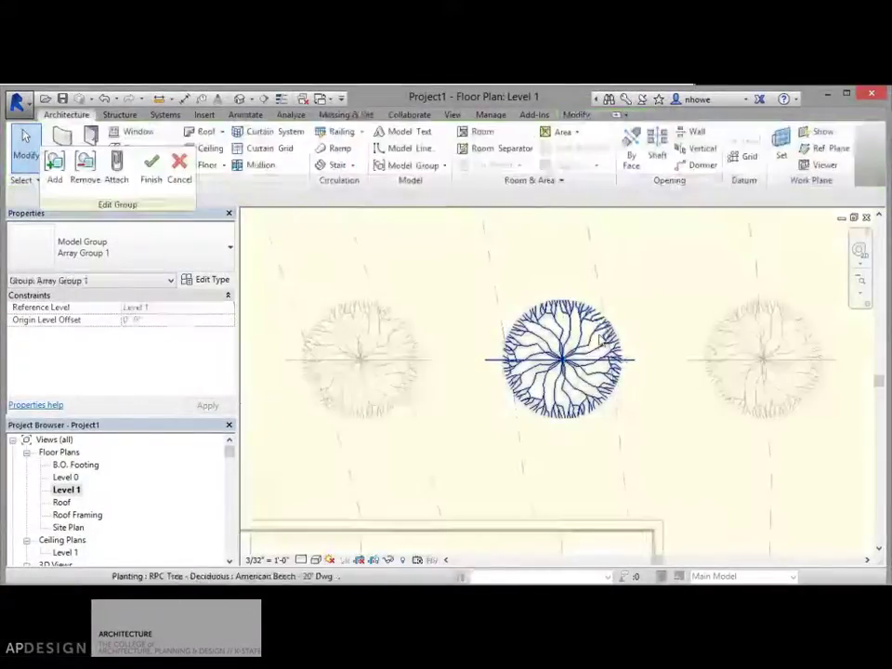
double_click(588, 361)
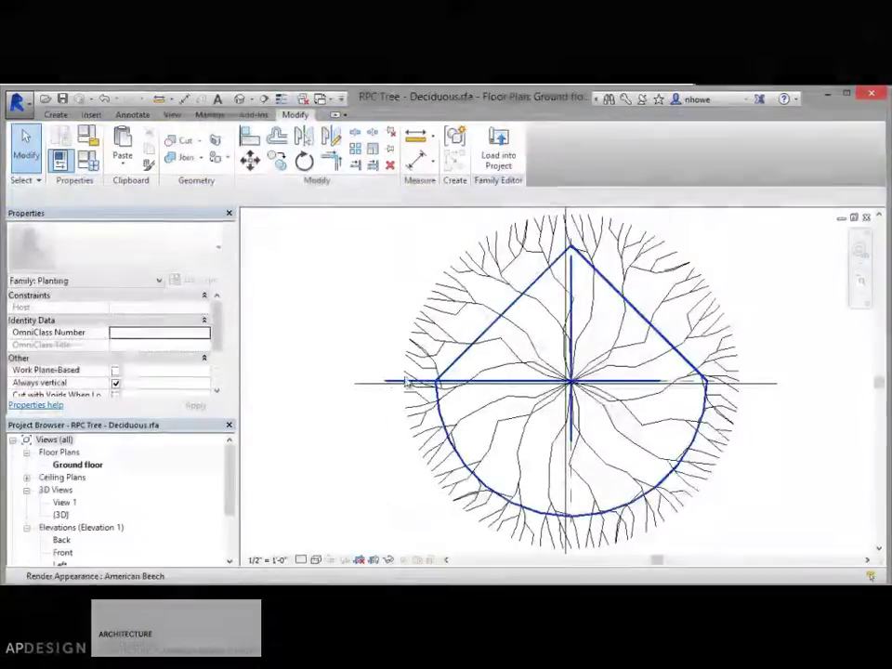
click(362, 388)
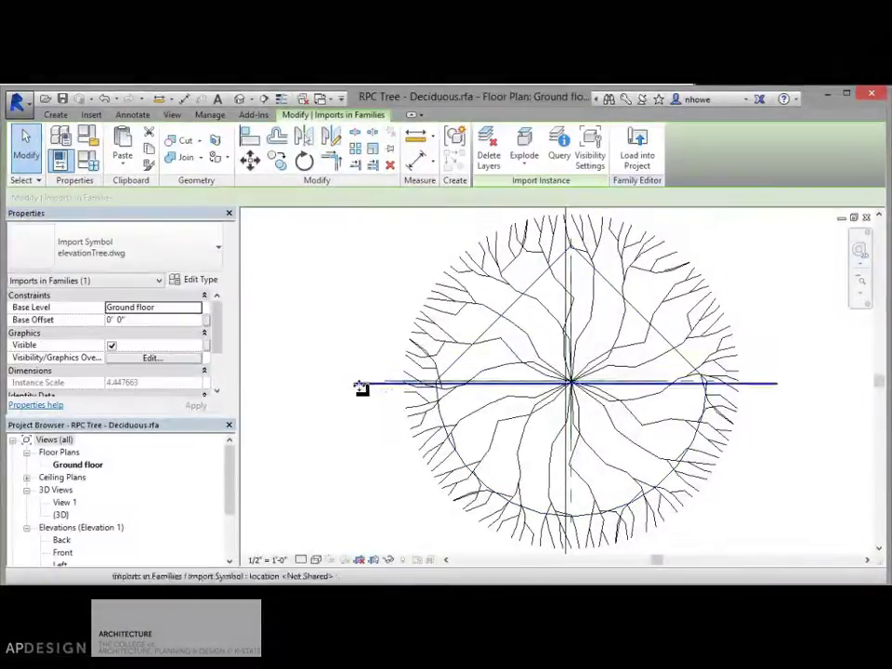
click(590, 151)
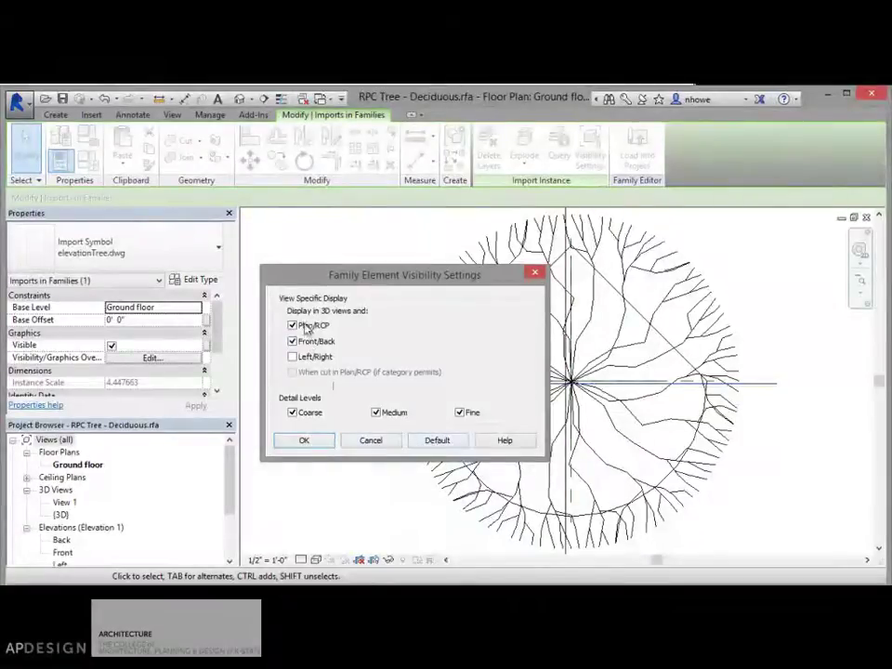
click(304, 441)
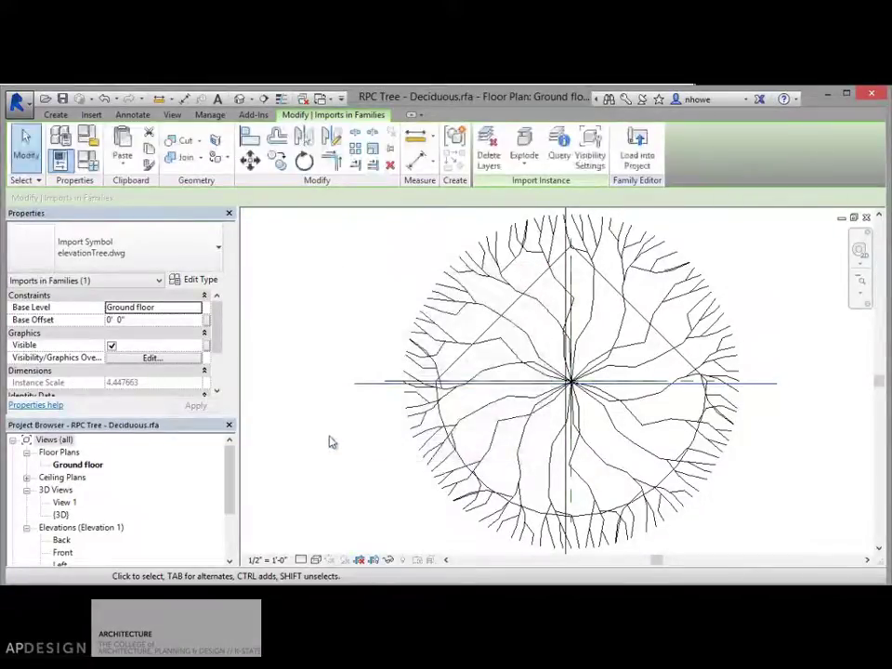
- Reload the tree family into Project1.rvt, overwriting the existing version, and finish editing the tree array group
click(338, 438)
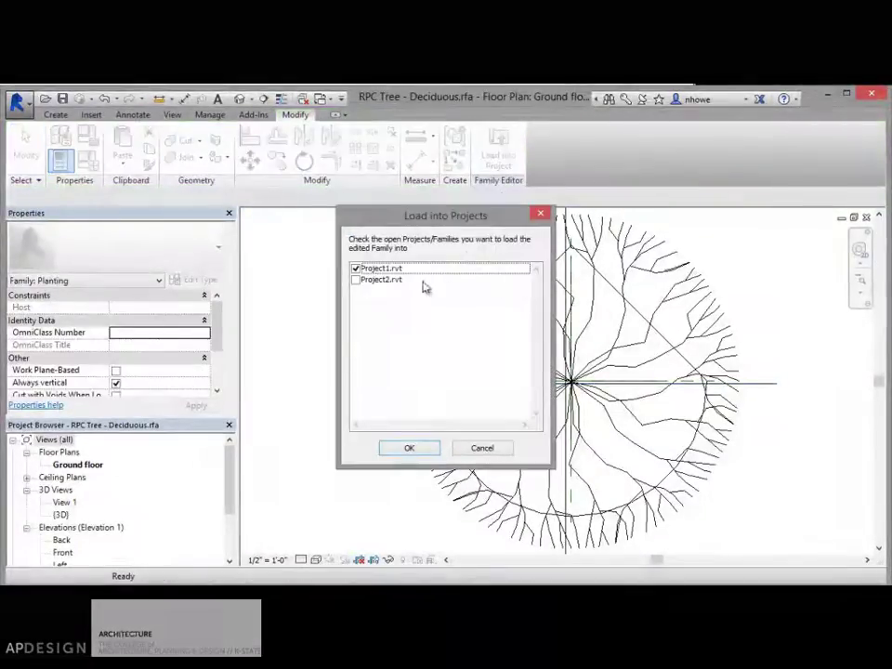
click(409, 447)
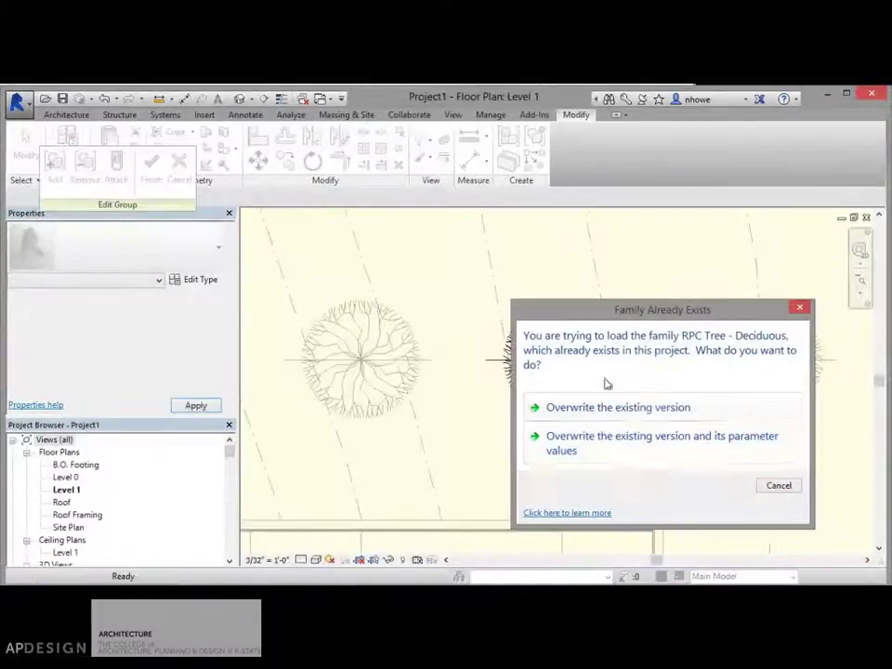
click(640, 415)
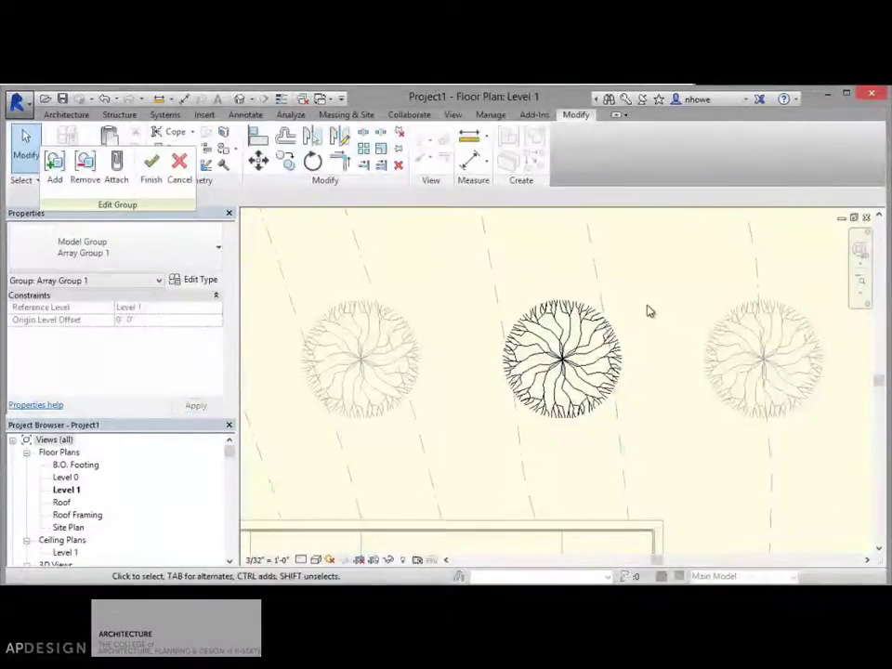
click(151, 162)
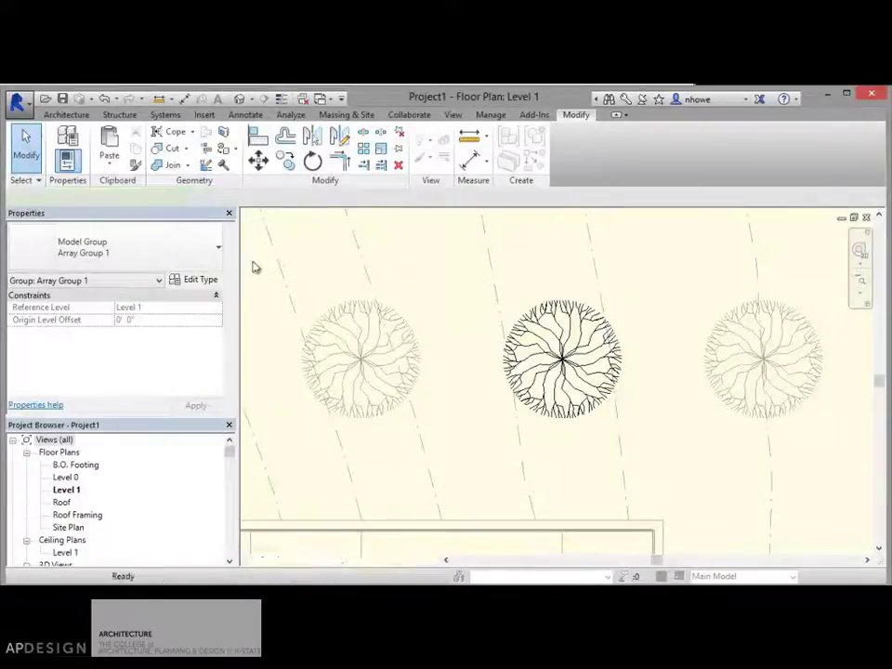
scroll(563, 406, down, 4)
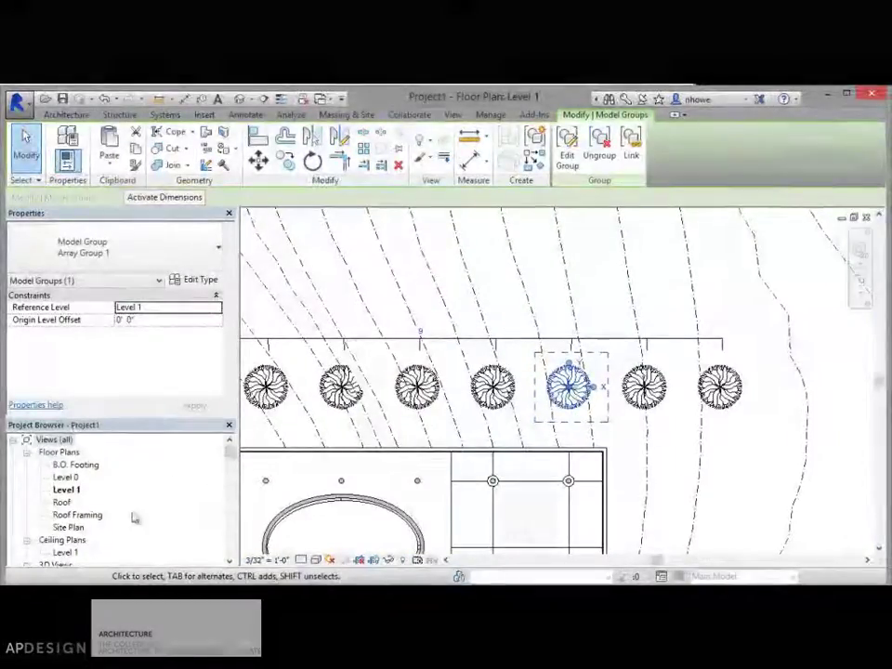
- Check how the trees display in the 3D View 2 perspective and return to the Level 1 floor plan
double_click(55, 565)
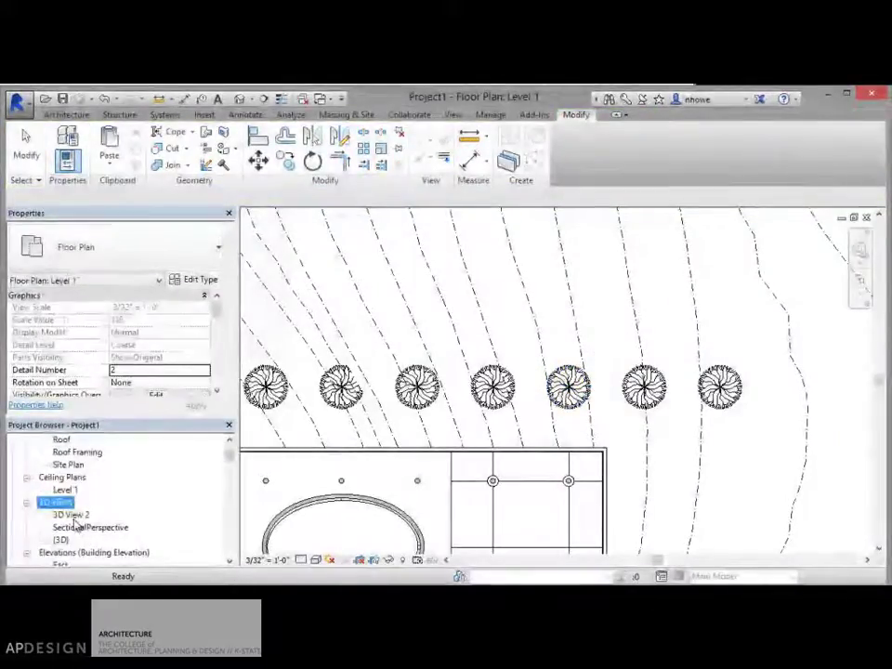
double_click(72, 515)
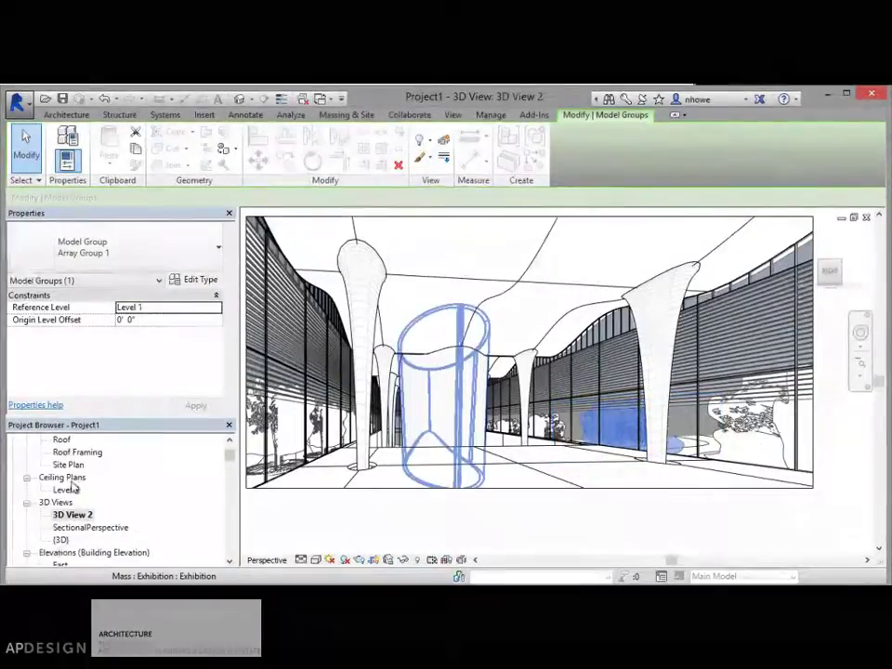
click(230, 442)
double_click(65, 451)
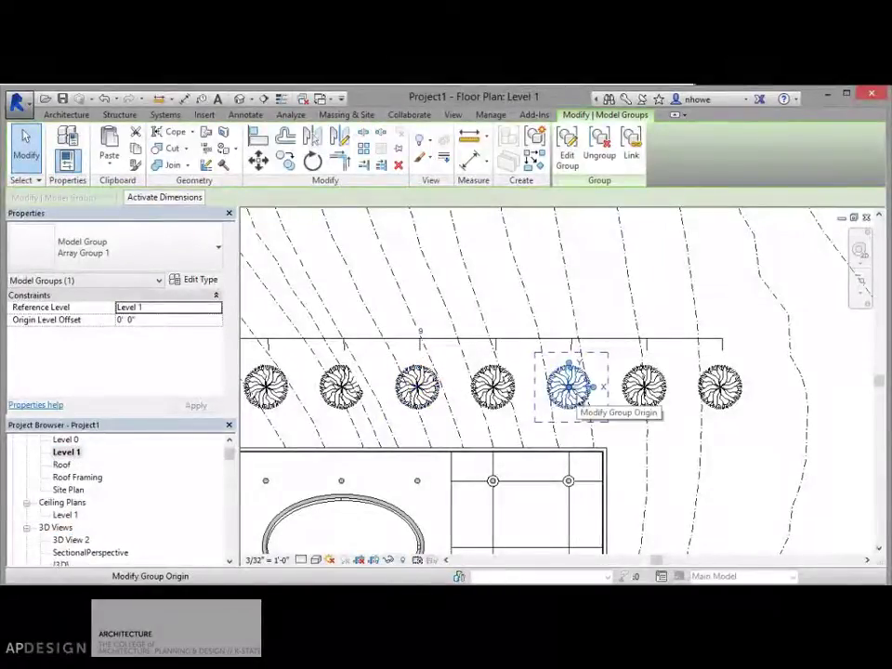
- Edit the tree array group, open its American Beech family for editing, and show the family's {3D} view
click(569, 160)
double_click(568, 386)
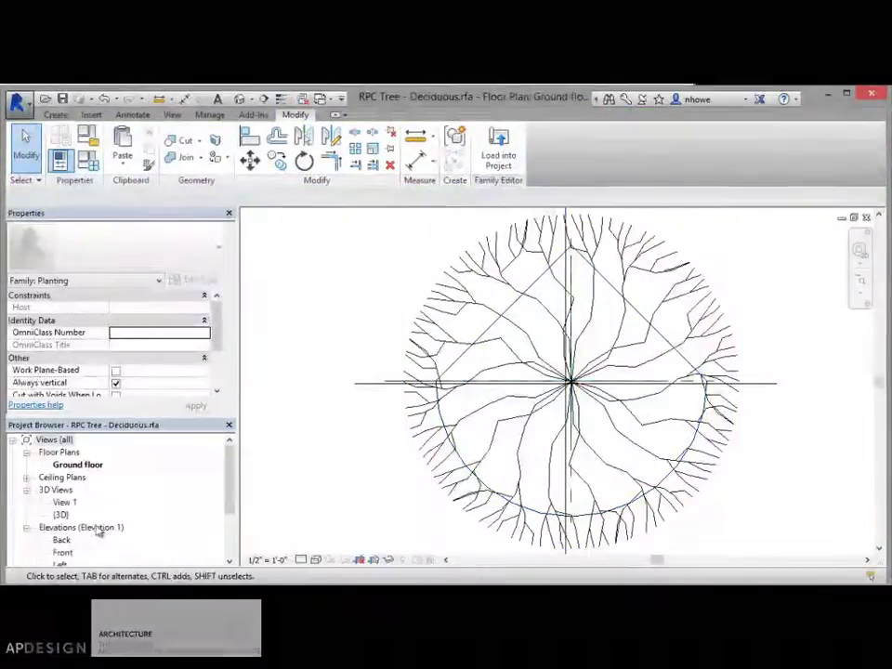
click(61, 515)
double_click(60, 515)
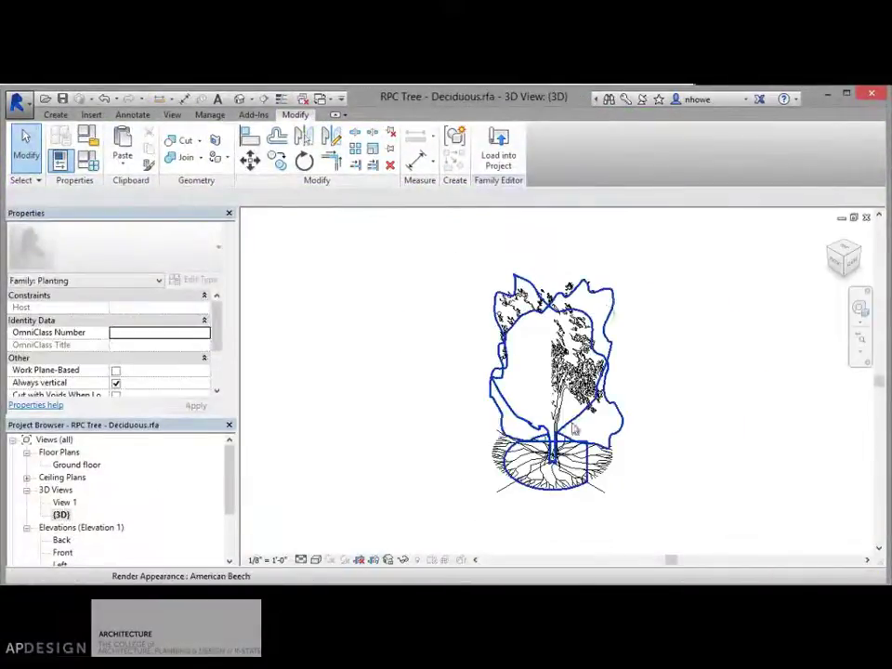
click(609, 311)
click(651, 293)
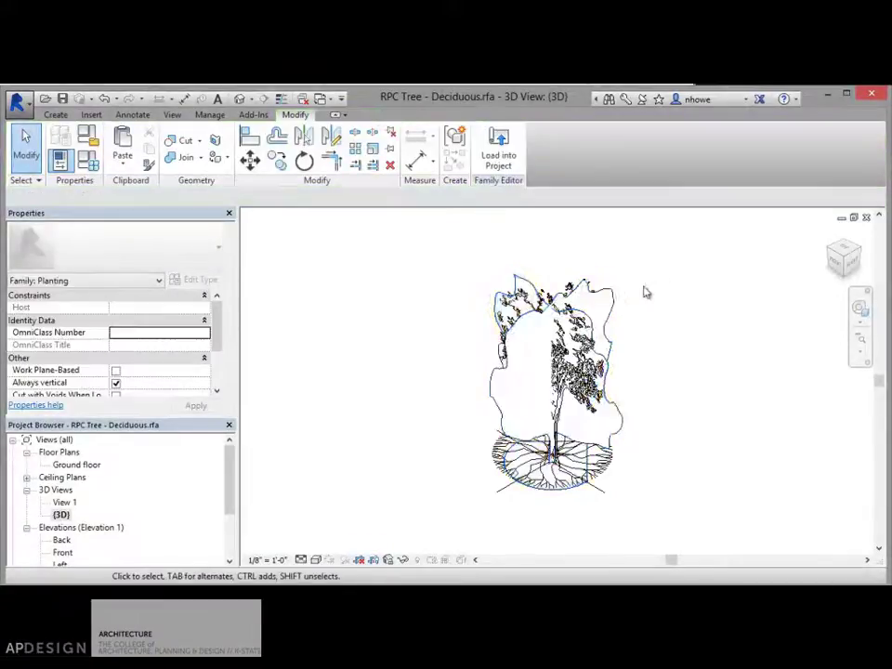
- Set the American Beech outline to display only at the Fine detail level, with Plan/RCP, Front/Back and Left/Right display off
click(620, 310)
click(490, 156)
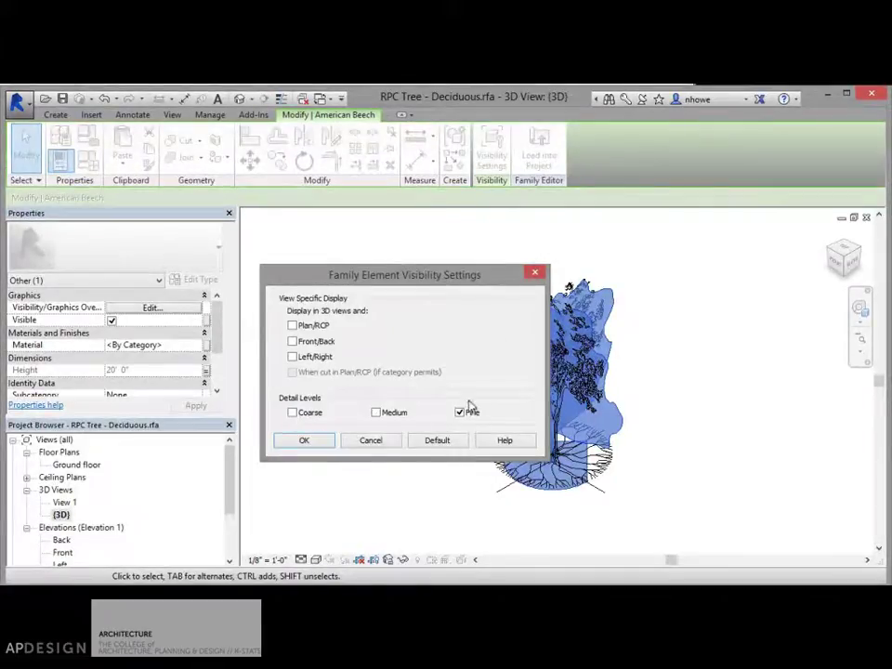
click(330, 444)
click(404, 364)
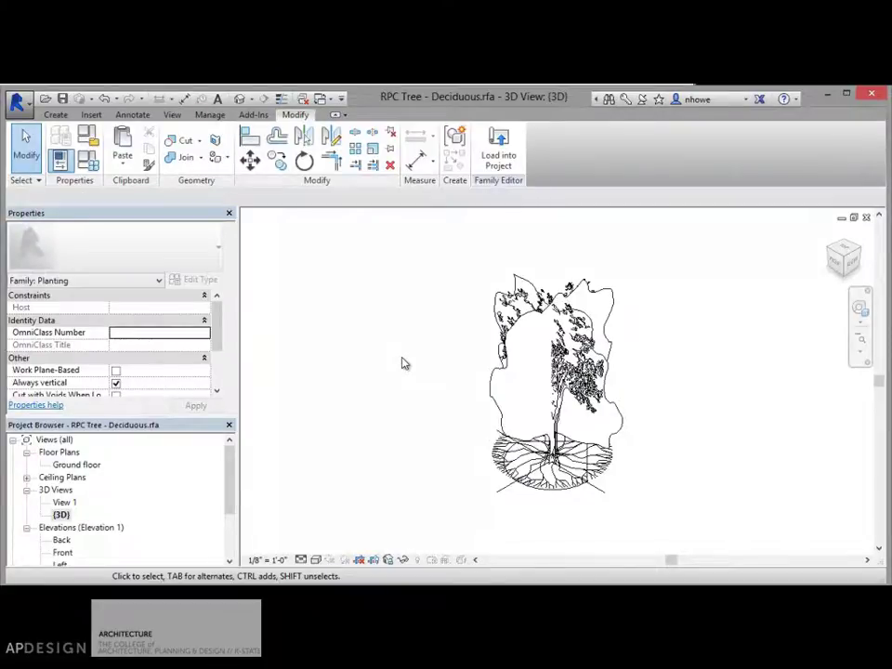
- Limit the planTree drawing's display to Plan/RCP views at the Coarse and Medium detail levels
click(503, 443)
click(462, 451)
click(492, 454)
click(590, 151)
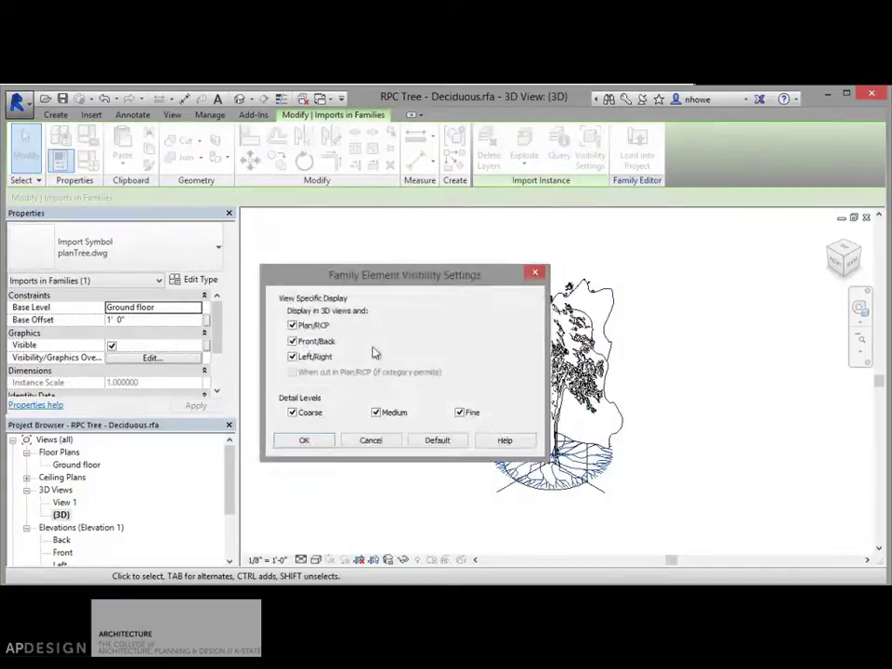
click(324, 358)
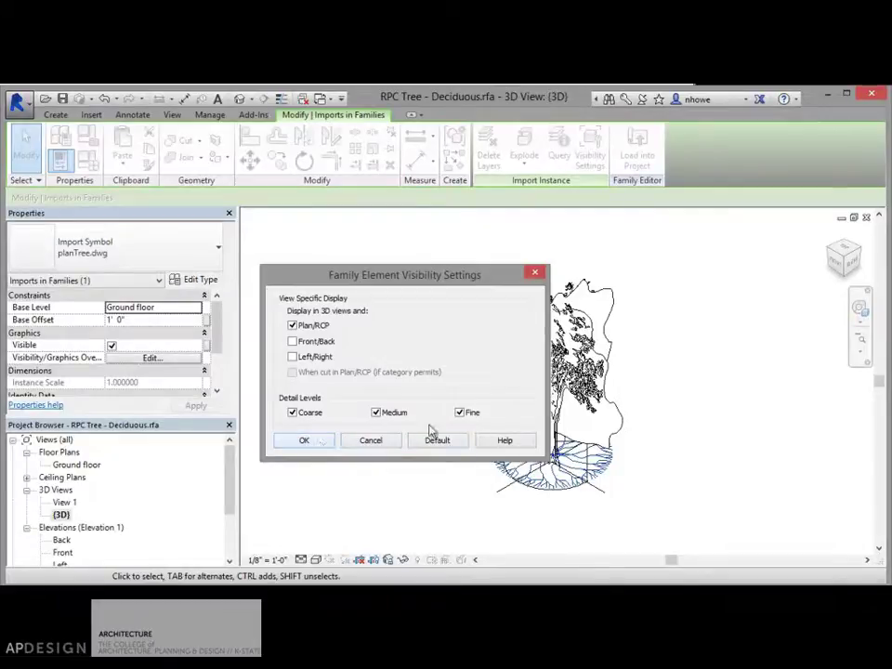
click(464, 415)
click(305, 441)
- Turn off Fine detail display for the elevationTree drawing shown in Left/Right views, keeping Coarse and Medium on
click(576, 335)
key(Escape)
click(576, 282)
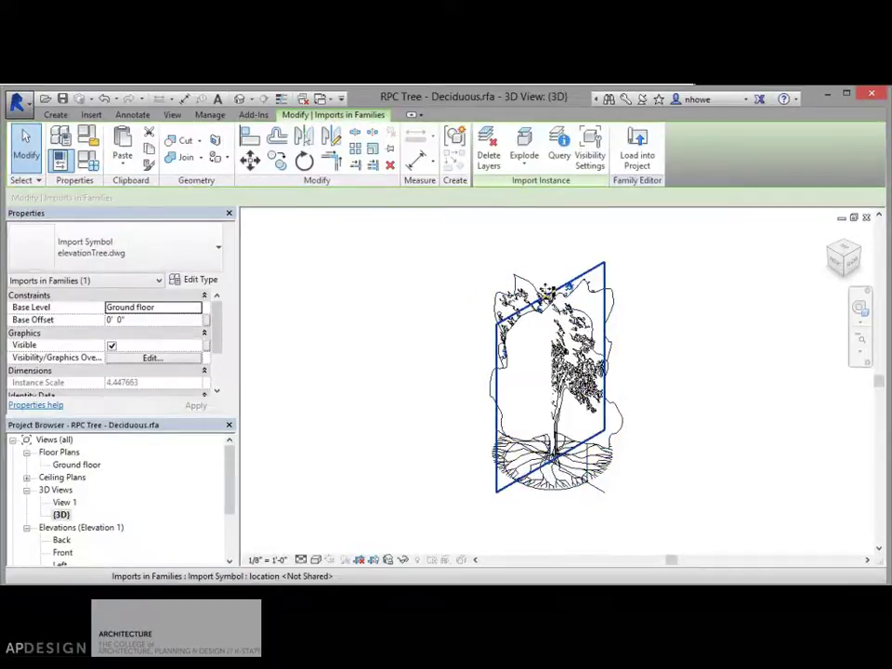
click(590, 150)
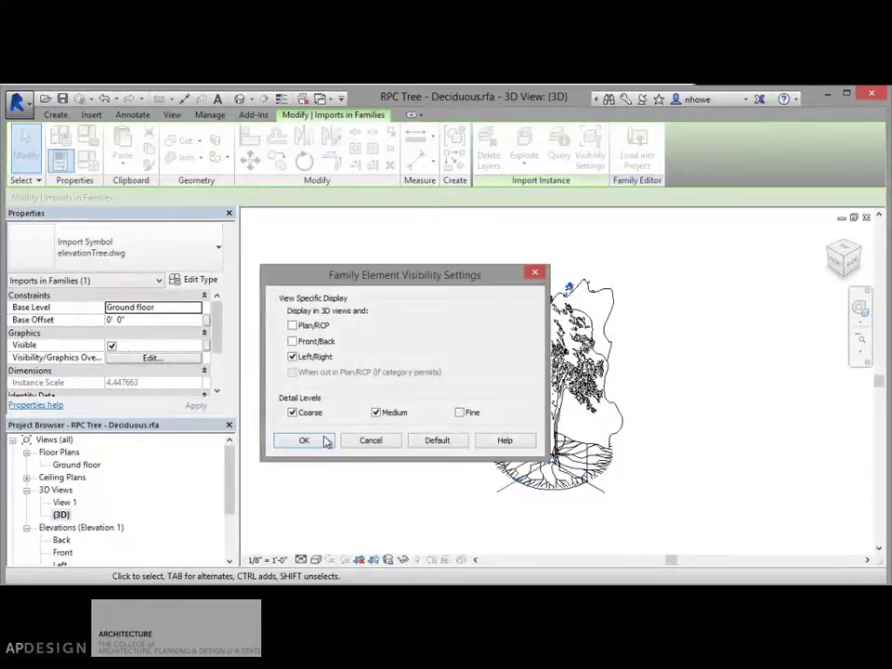
click(331, 441)
- Turn off Fine detail display for the elevationTree drawing shown in Front/Back views, keeping Coarse and Medium on
key(Escape)
click(547, 296)
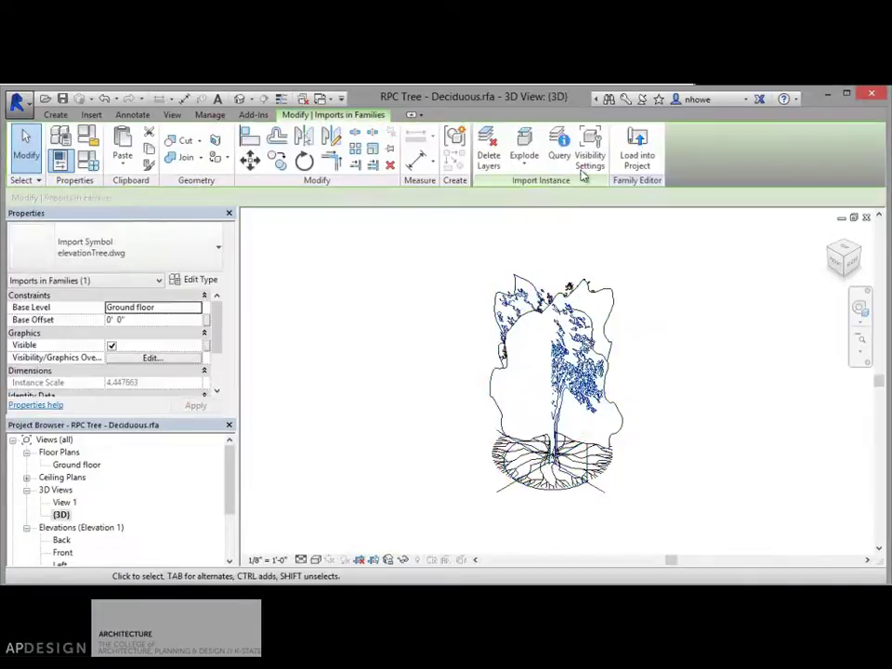
click(589, 155)
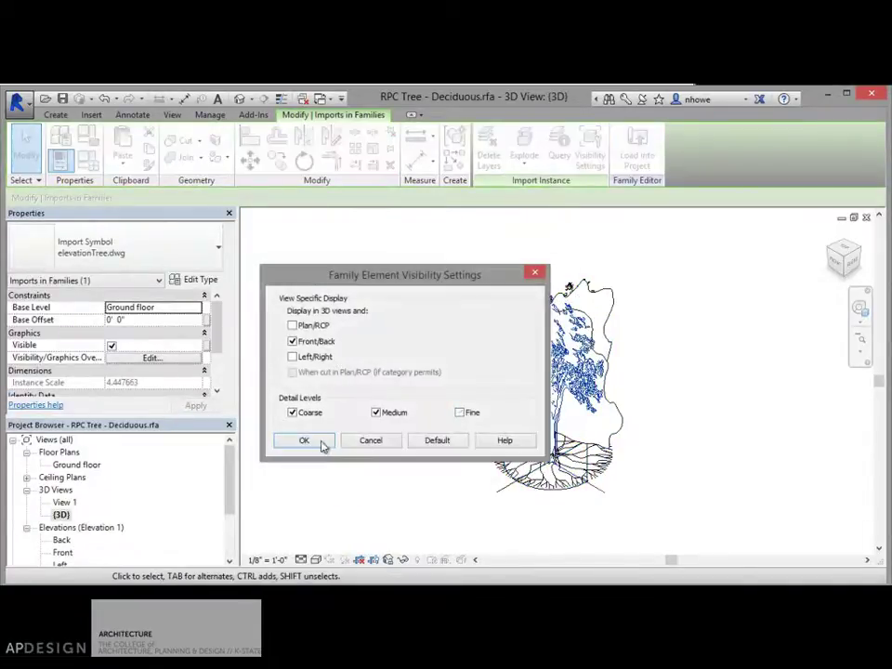
click(331, 441)
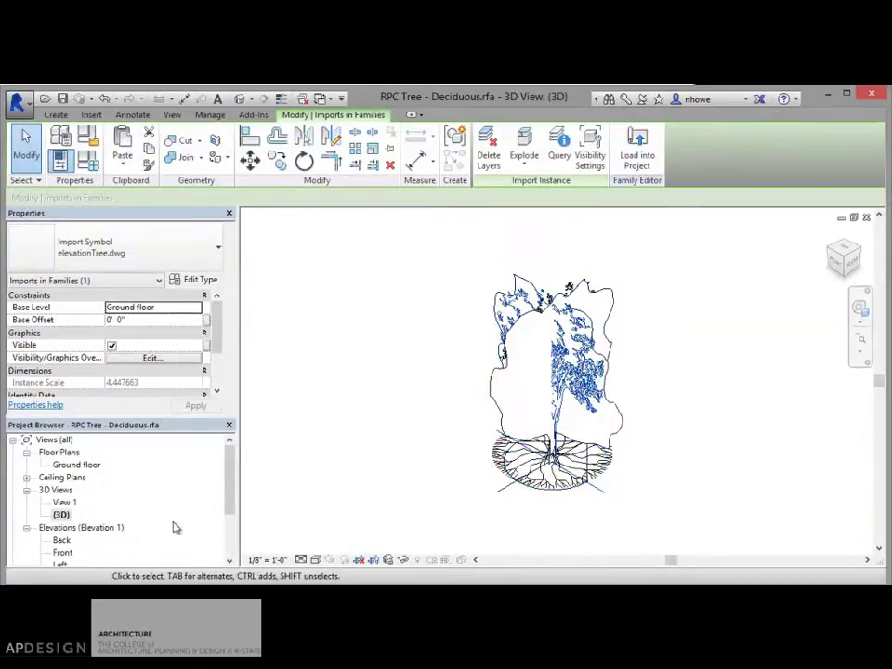
- Load the tree family into Project1, overwriting the existing version, and finish editing the tree array group
click(637, 150)
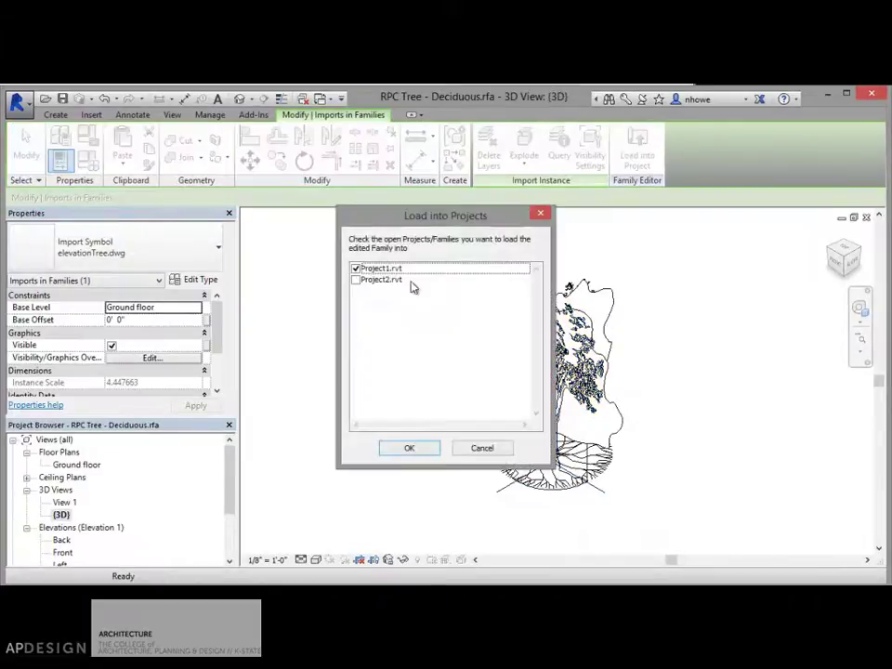
click(410, 447)
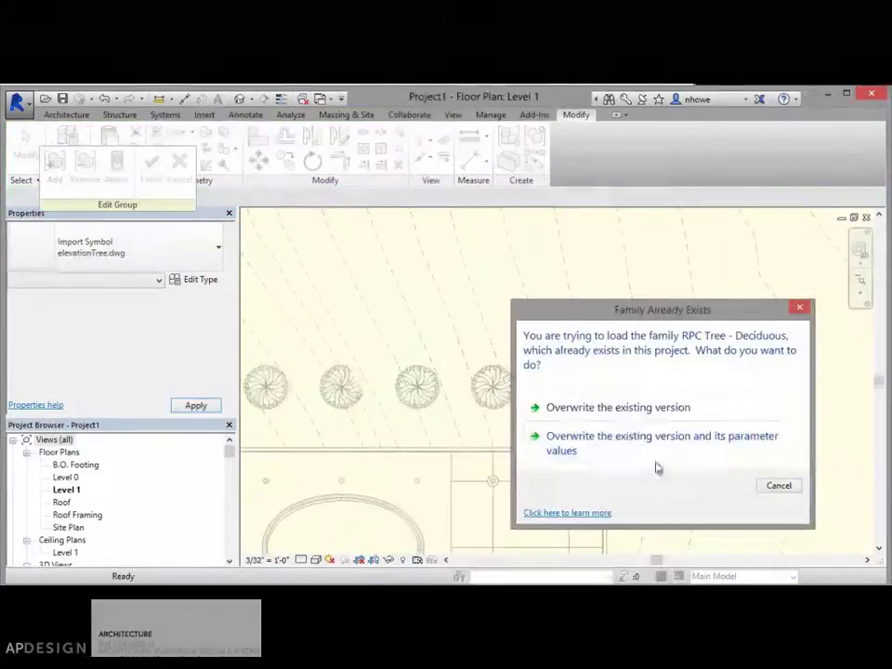
click(639, 409)
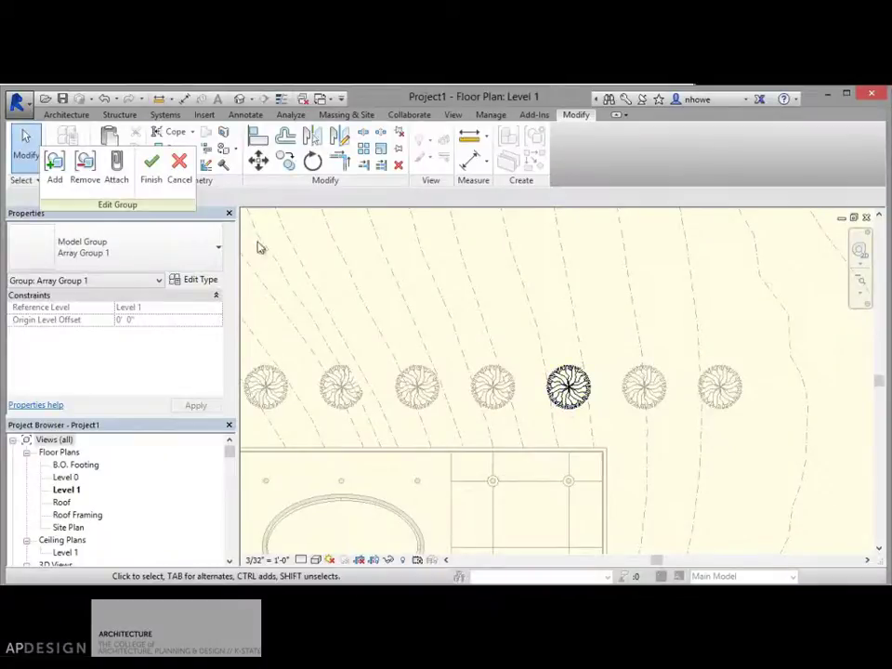
click(151, 168)
- Preview the trees in 3D View 2 at the Fine detail level and return the view to Medium
scroll(414, 464, down, 1)
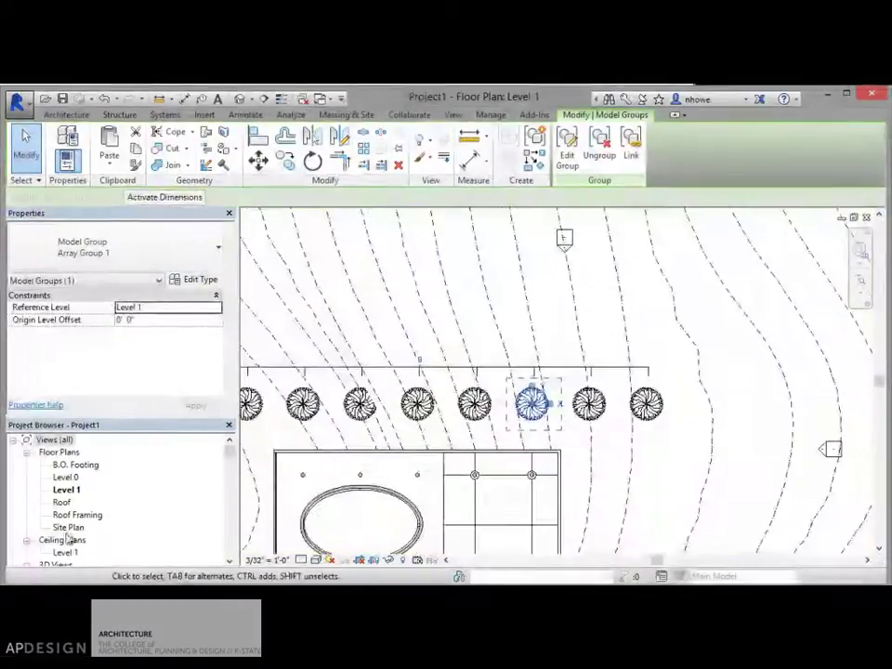
click(228, 470)
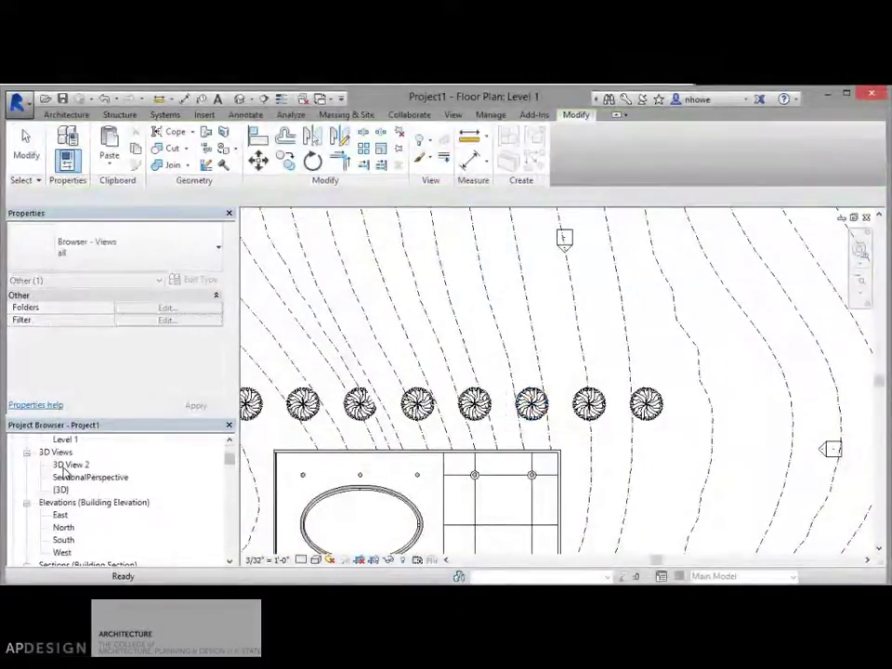
double_click(68, 465)
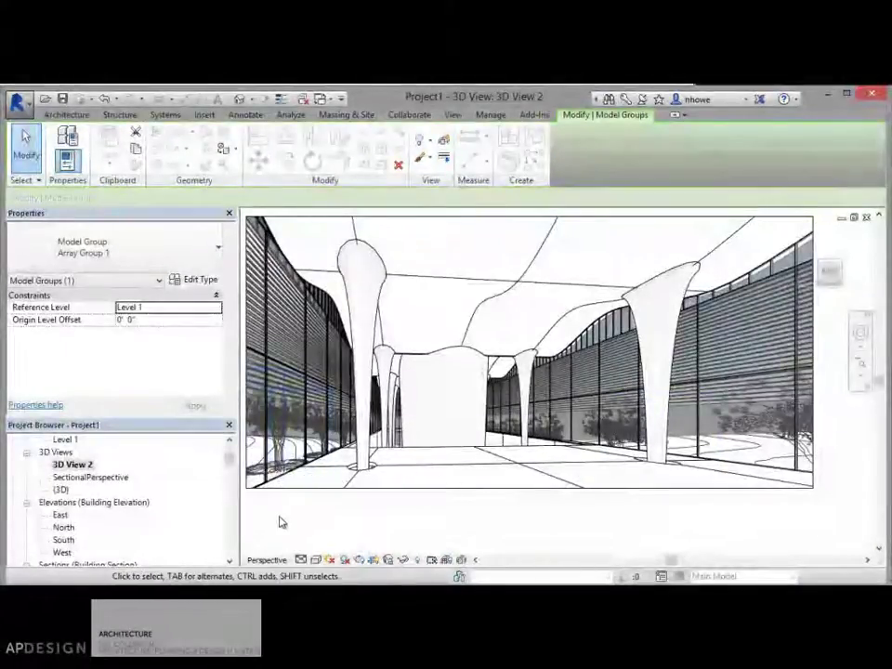
click(316, 560)
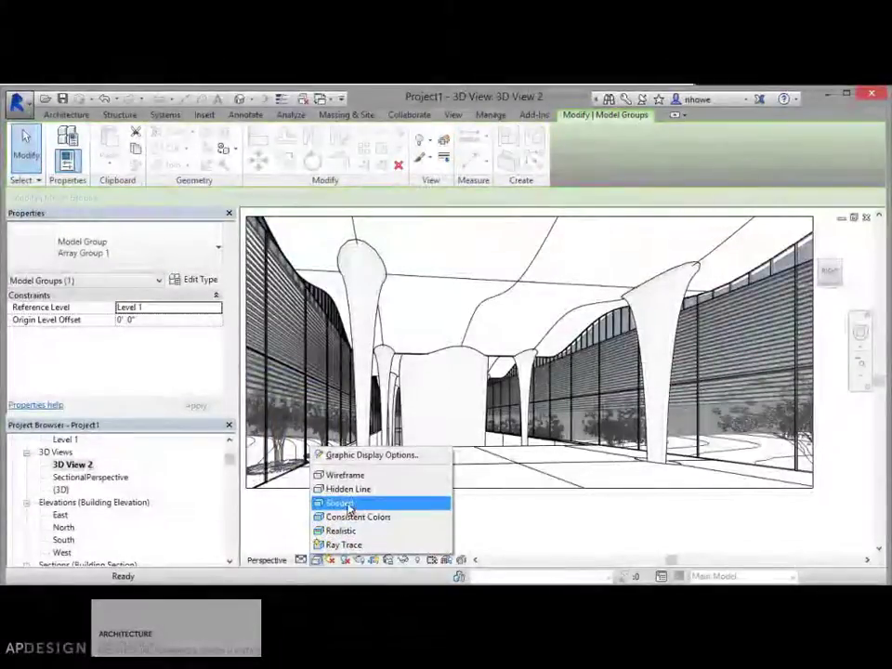
click(301, 559)
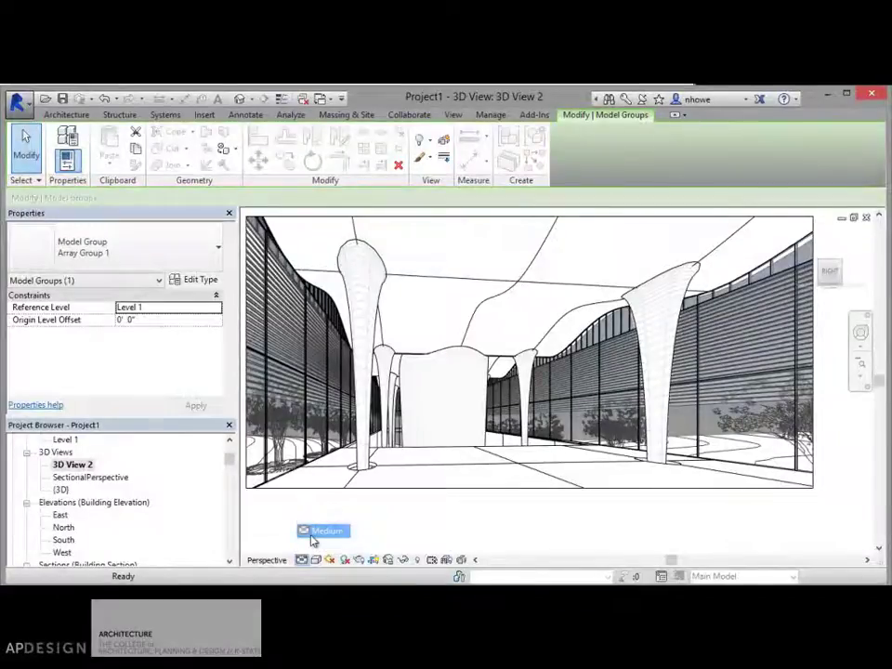
click(314, 544)
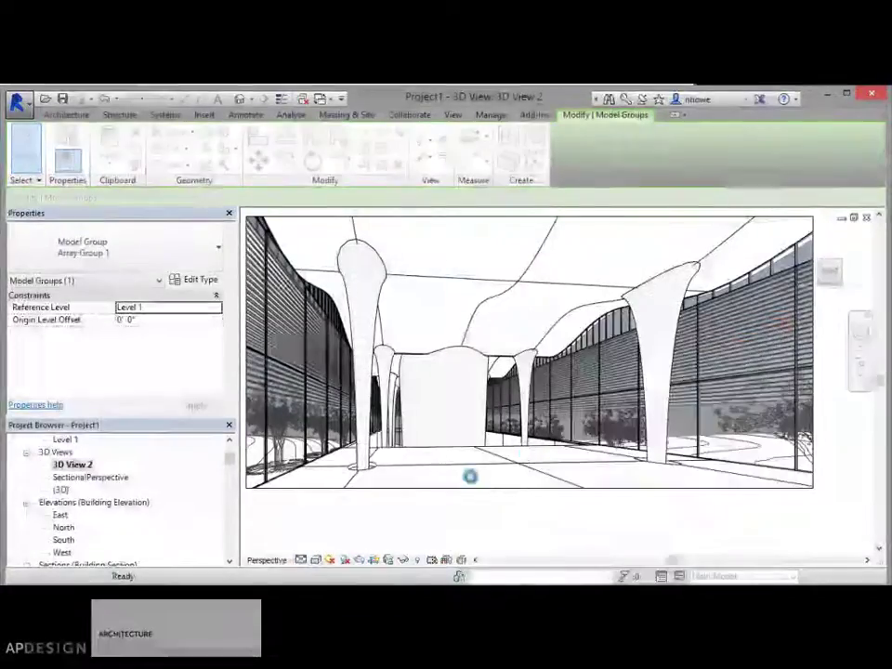
click(302, 559)
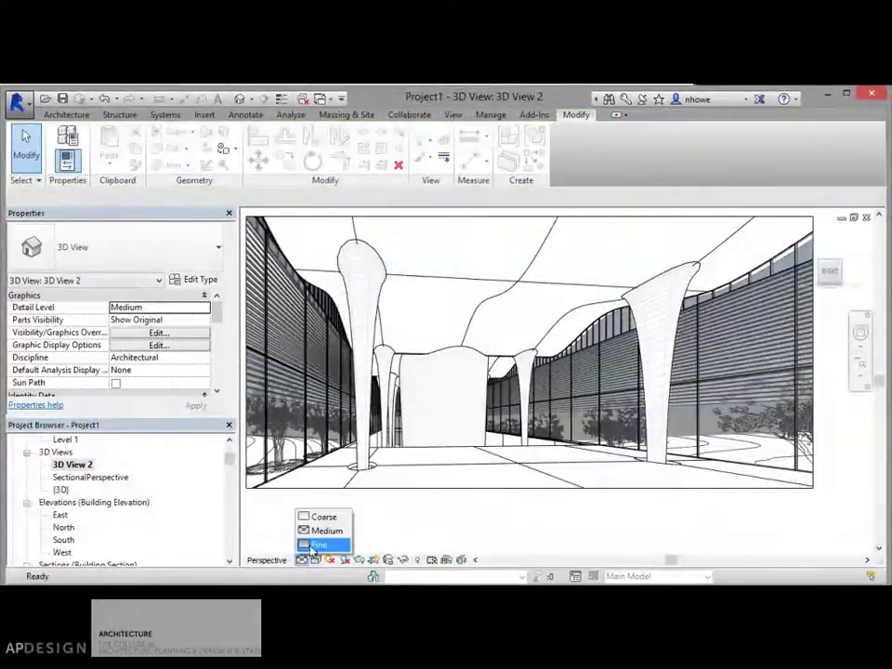
click(316, 544)
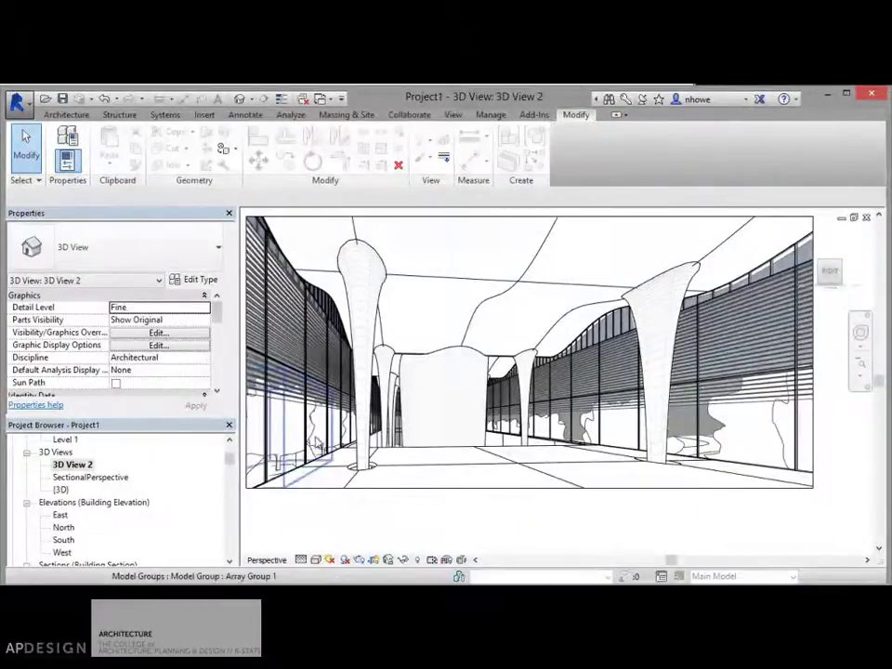
click(301, 560)
click(305, 533)
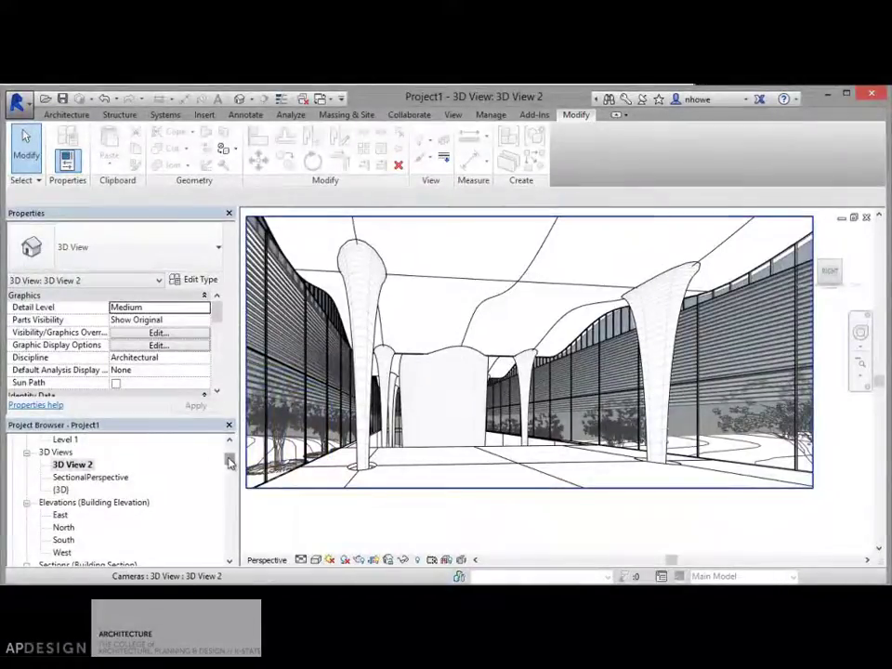
- From the Level 0 floor plan, edit the tree array group above the building and open its American Beech family for editing
drag(230, 462, 229, 450)
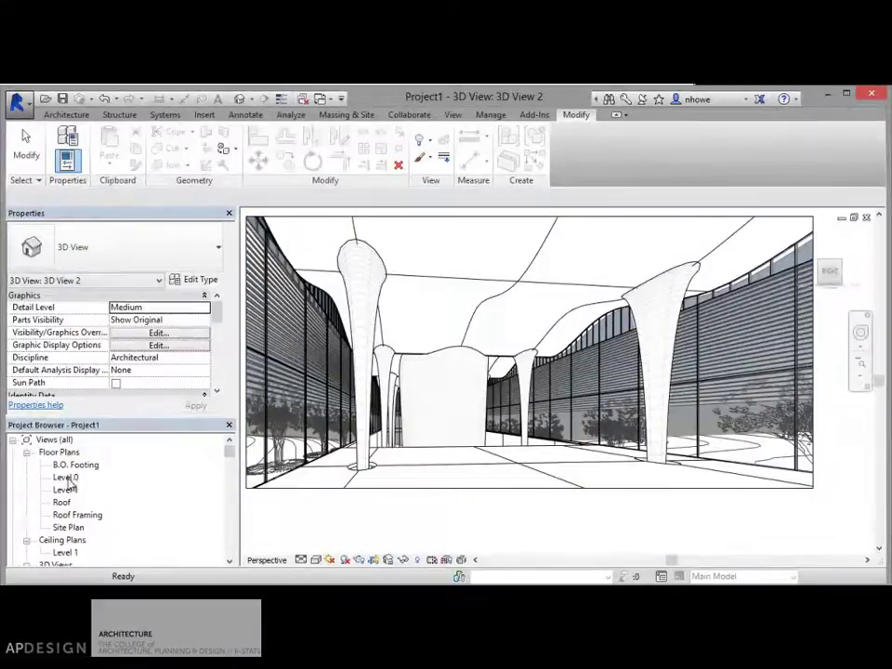
double_click(66, 478)
scroll(548, 409, up, 3)
scroll(562, 415, up, 3)
click(513, 329)
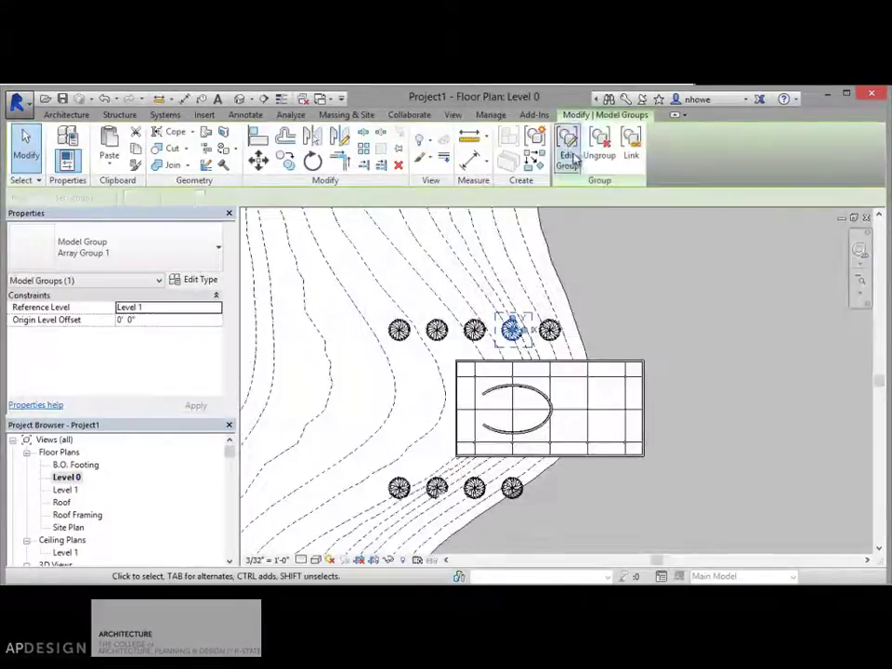
click(573, 160)
click(513, 329)
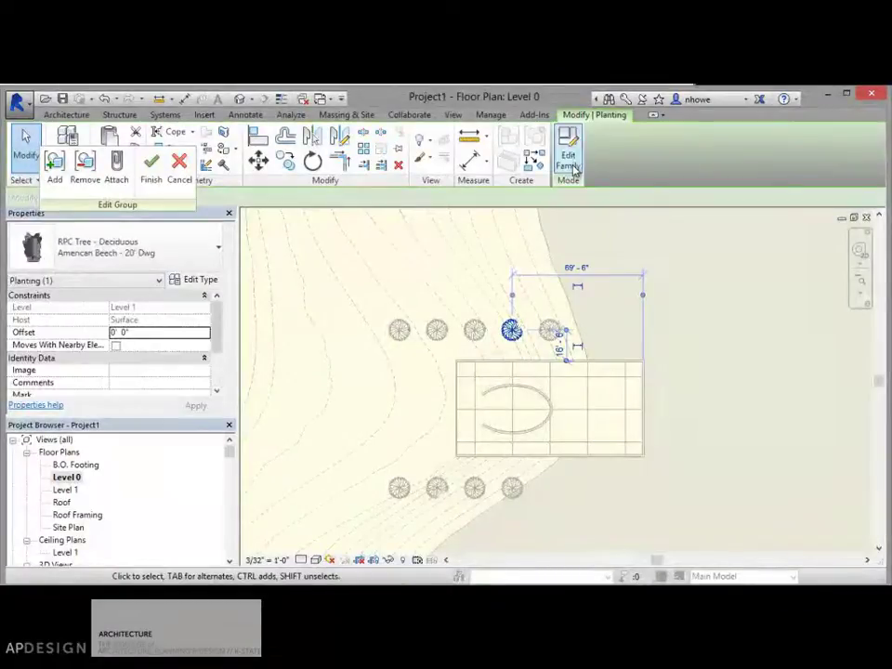
click(571, 164)
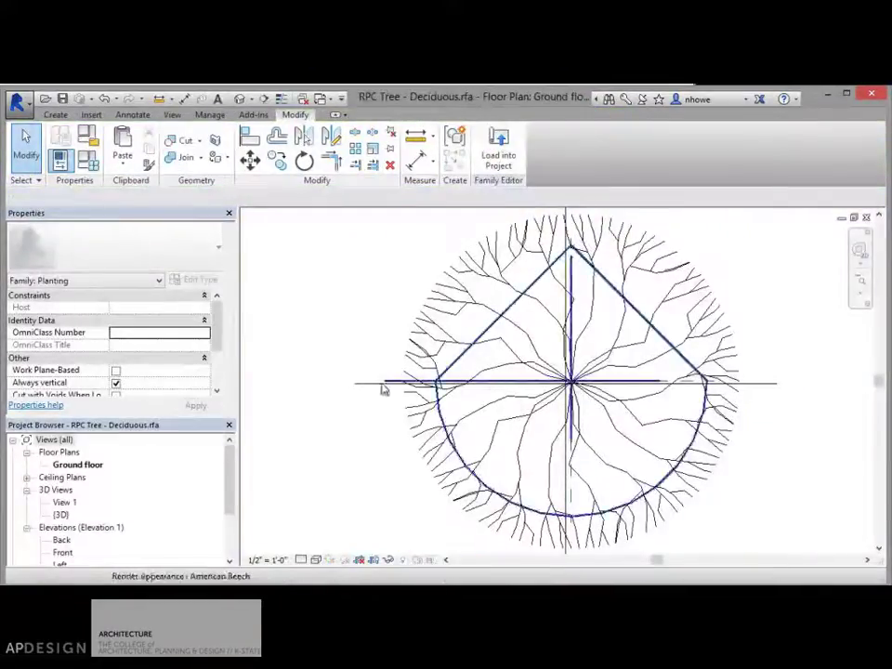
- Turn off Medium detail display for the planTree drawing, keeping only Coarse on for Plan/RCP views
double_click(60, 514)
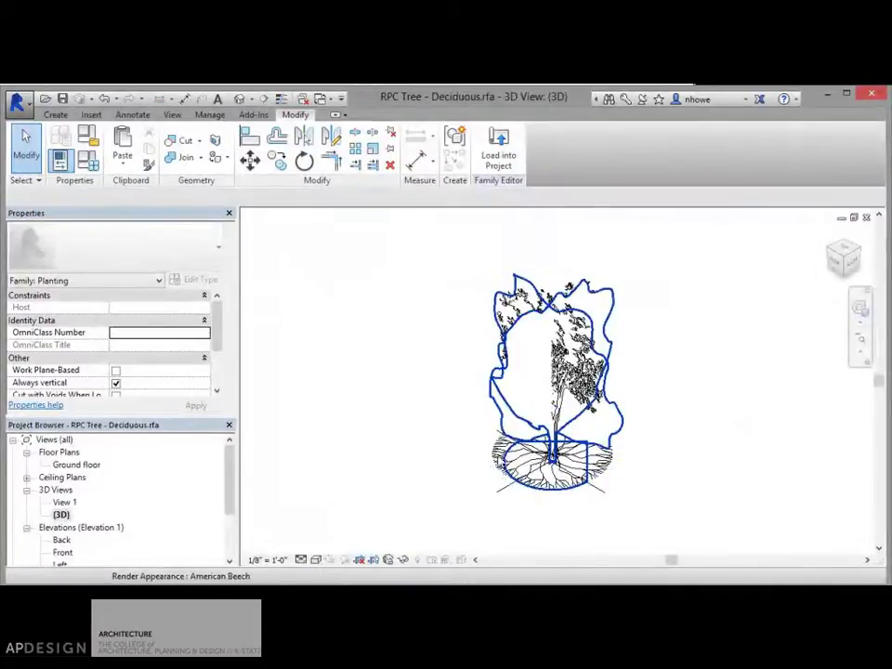
click(503, 472)
click(500, 472)
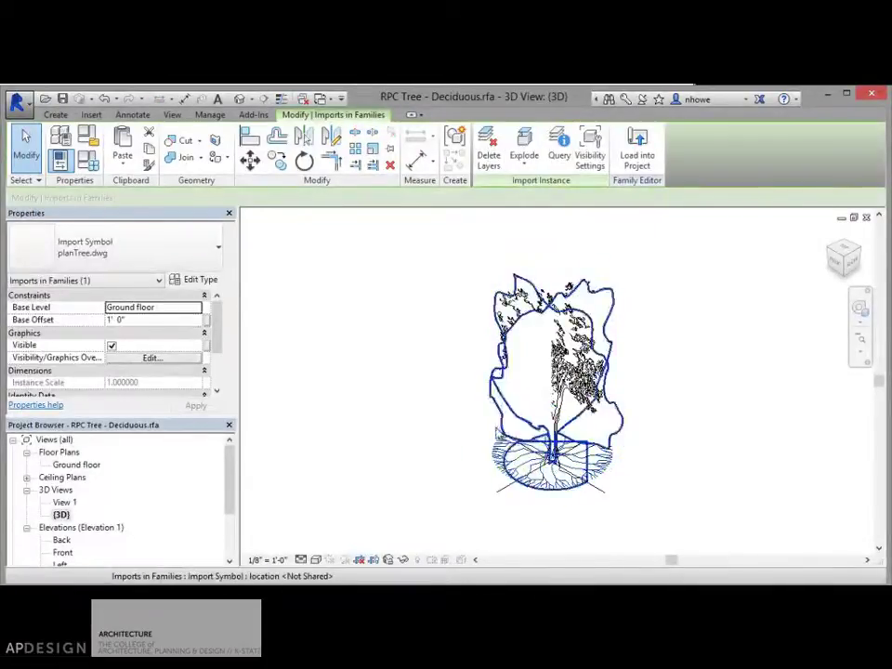
click(595, 160)
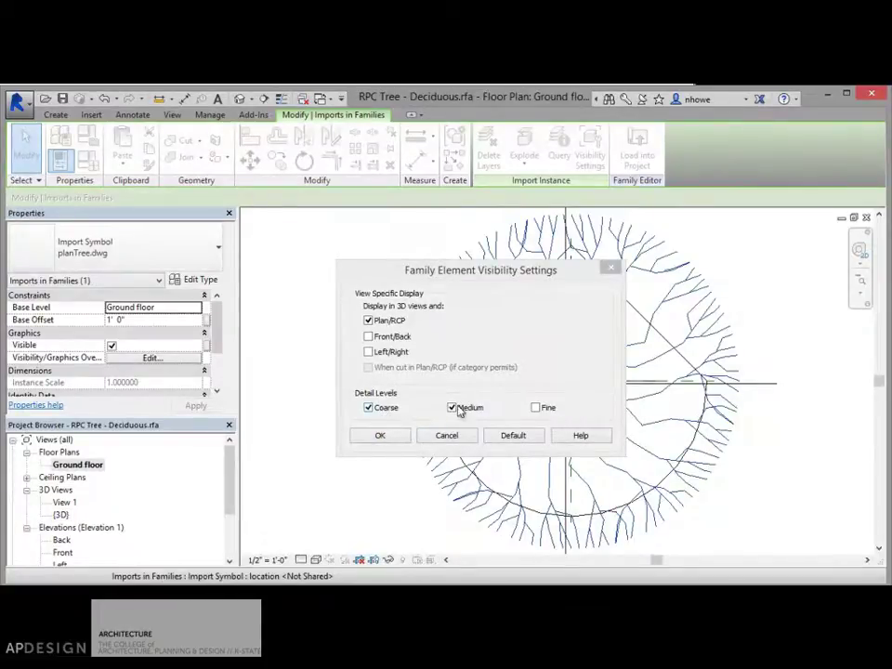
click(462, 410)
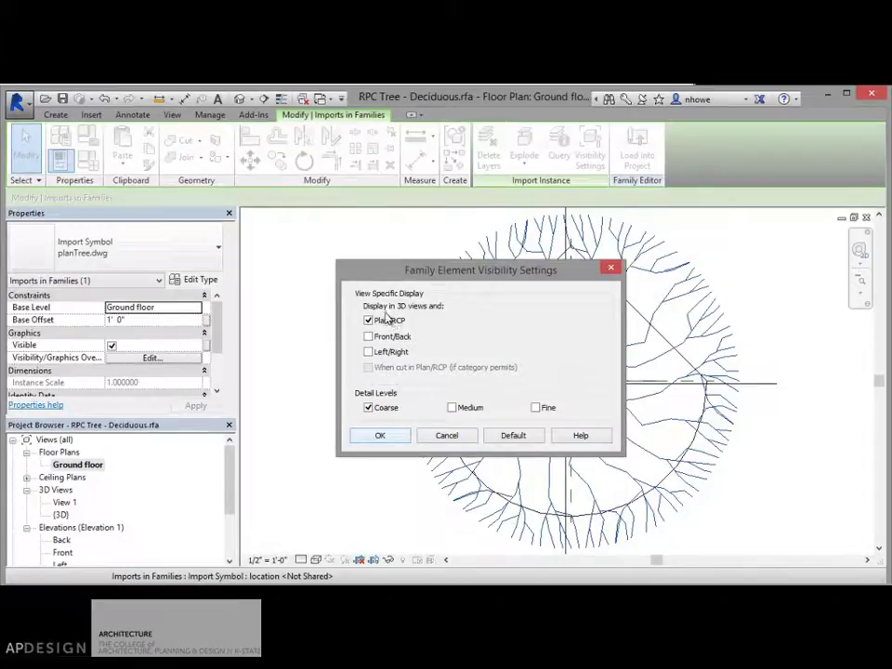
click(390, 437)
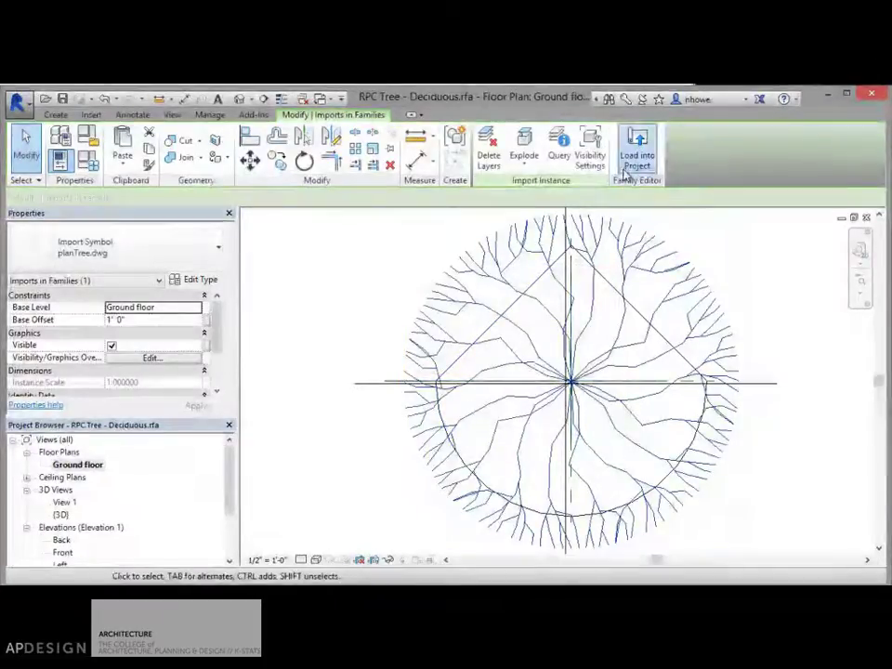
- Load the revised planTree visibility into Project1, overwriting the existing RPC Tree - Deciduous family
click(637, 148)
click(410, 448)
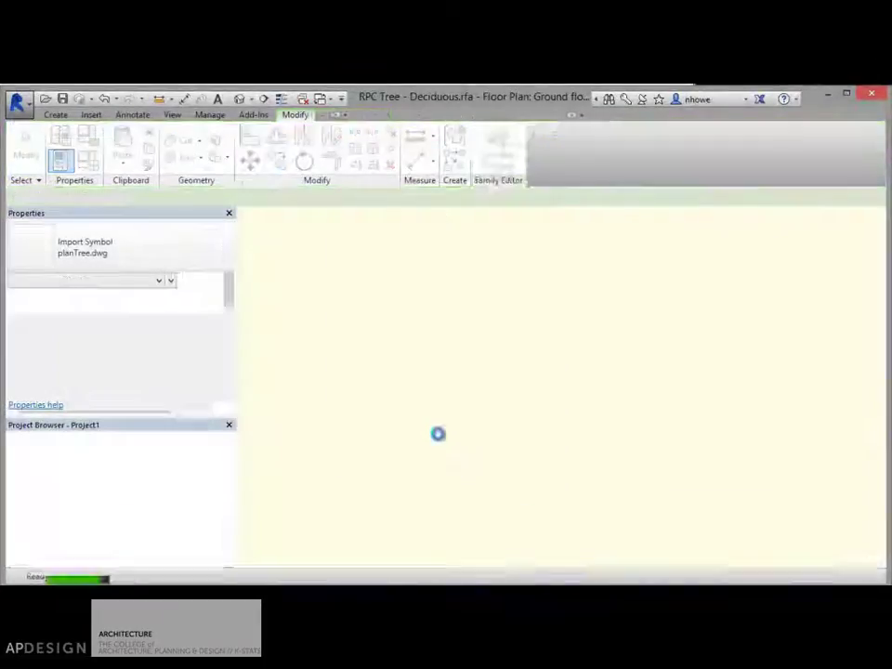
click(621, 413)
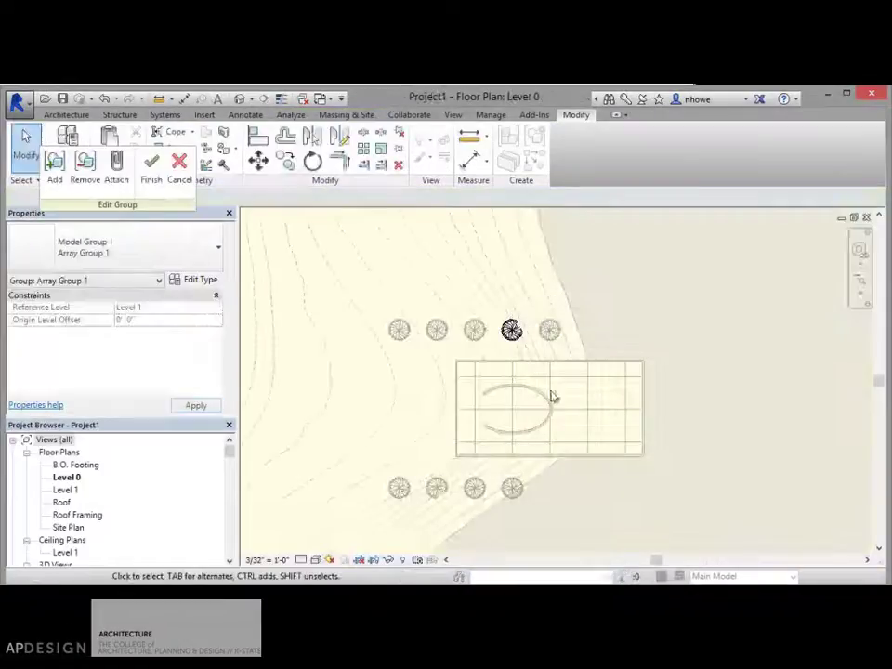
- Inspect the tree symbols in plan, open the Level 1 floor plan and finish editing the array group
scroll(526, 339, up, 3)
scroll(525, 340, up, 2)
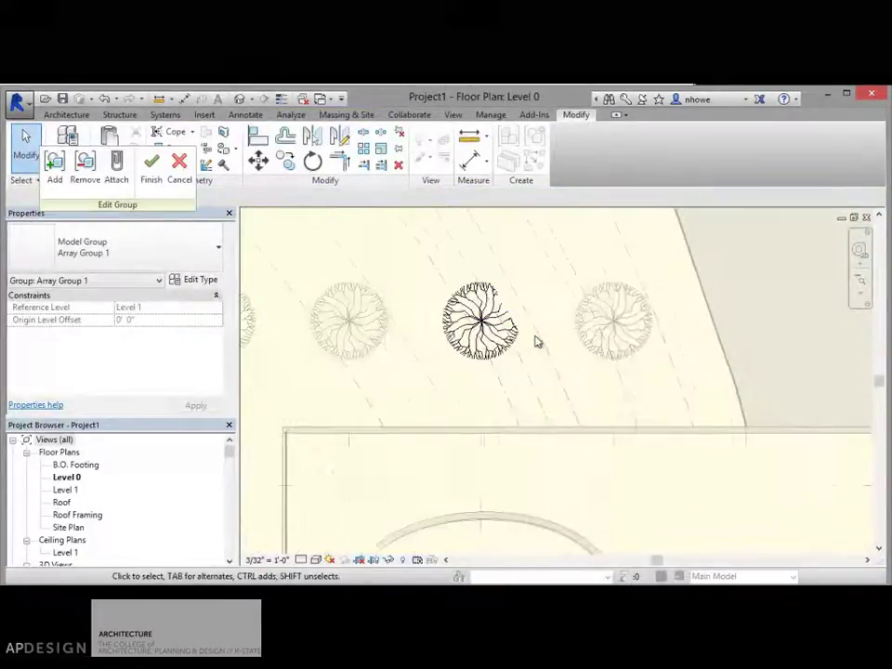
scroll(525, 336, down, 1)
scroll(438, 261, down, 3)
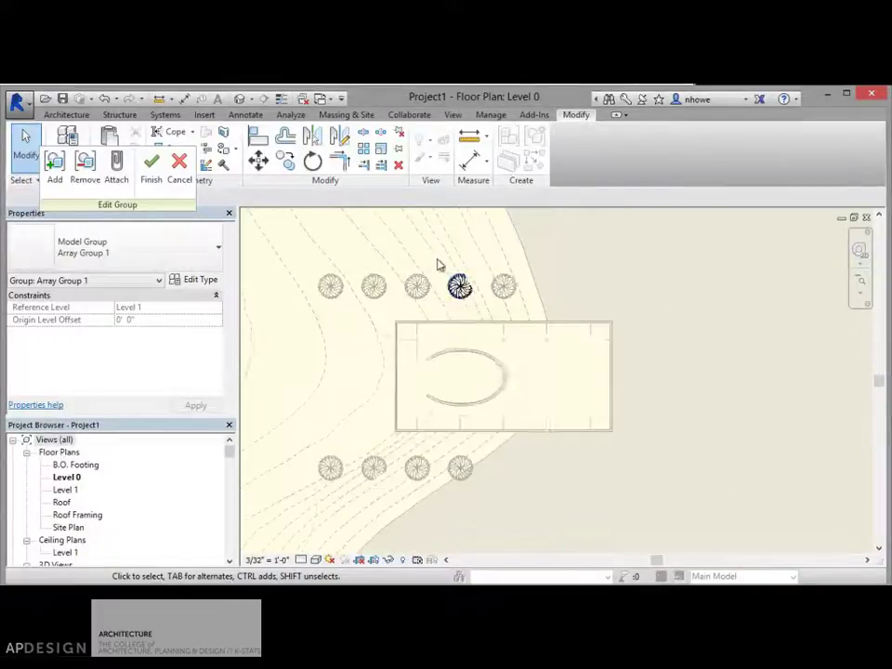
scroll(499, 309, down, 3)
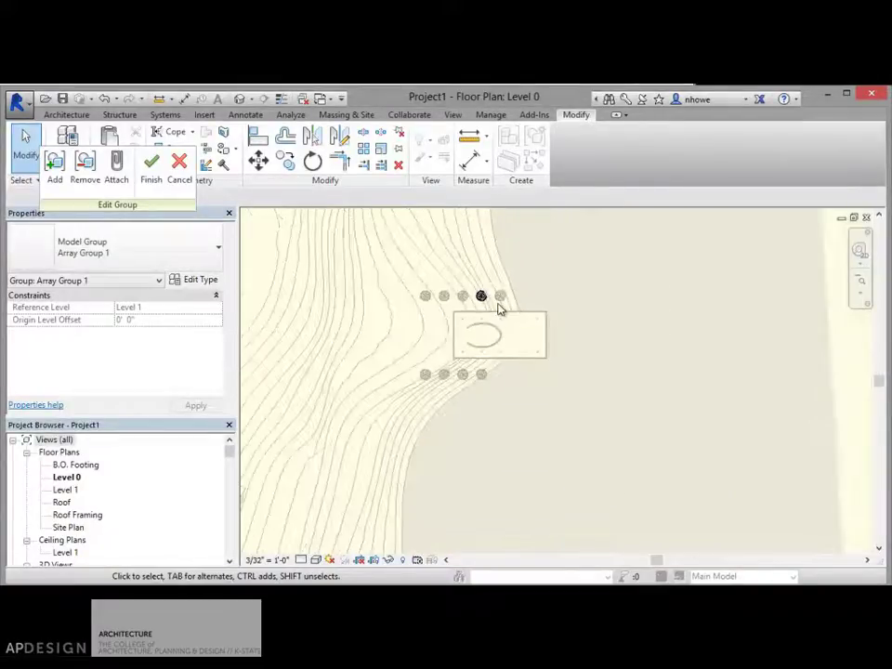
double_click(66, 489)
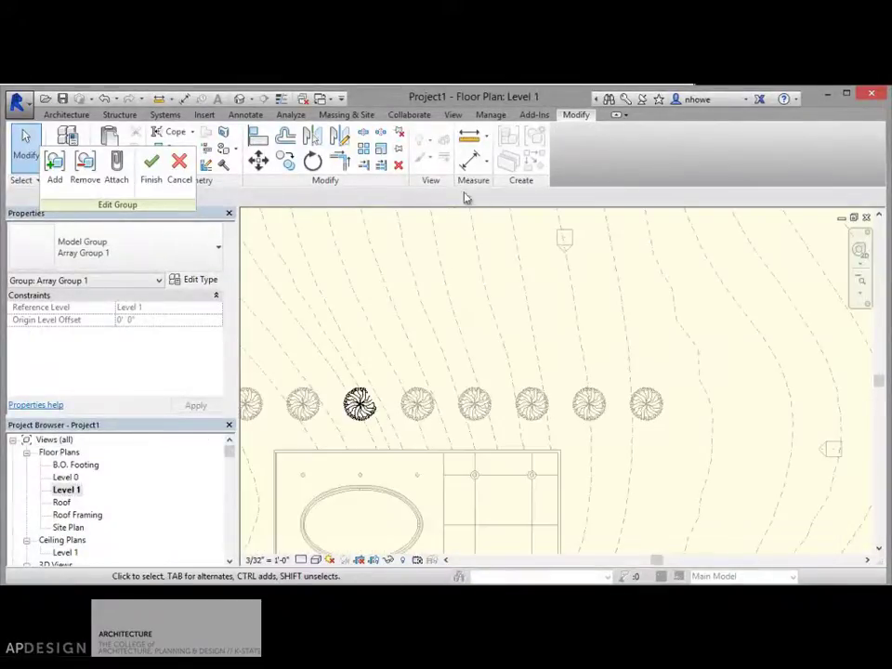
click(148, 170)
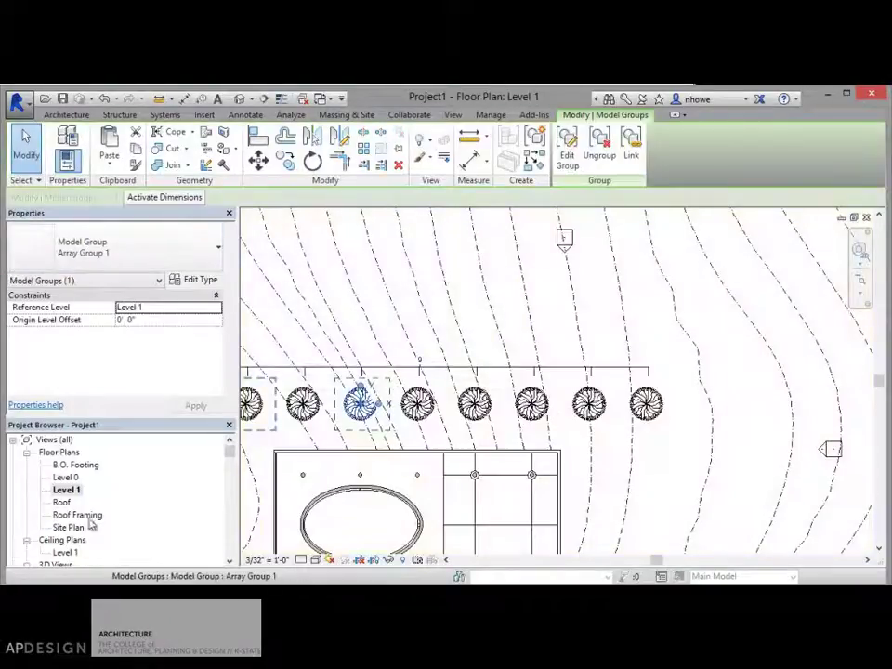
- Open 3D View 2 and set its detail level to Fine and its visual style to Realistic
scroll(230, 458, down, 2)
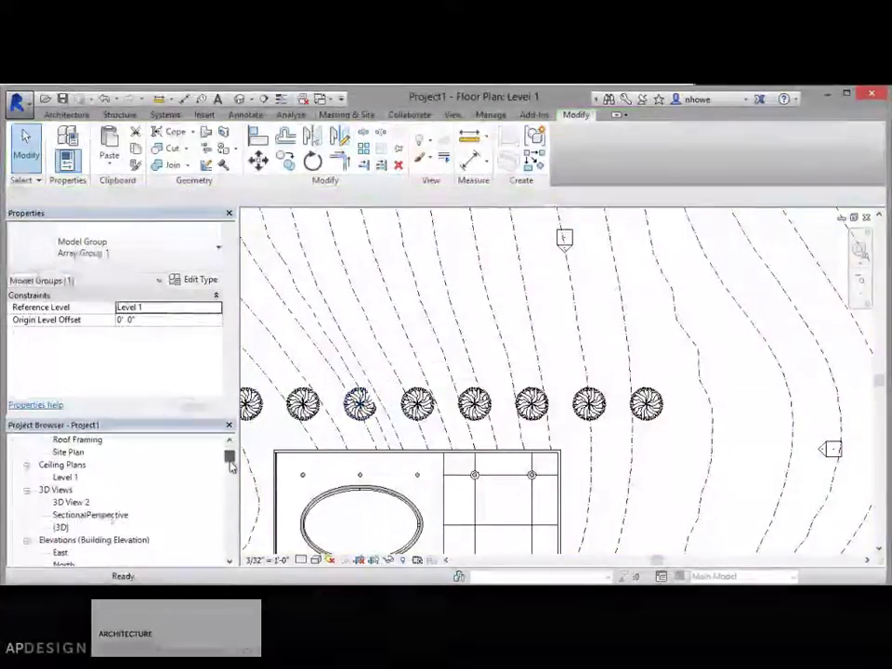
double_click(73, 501)
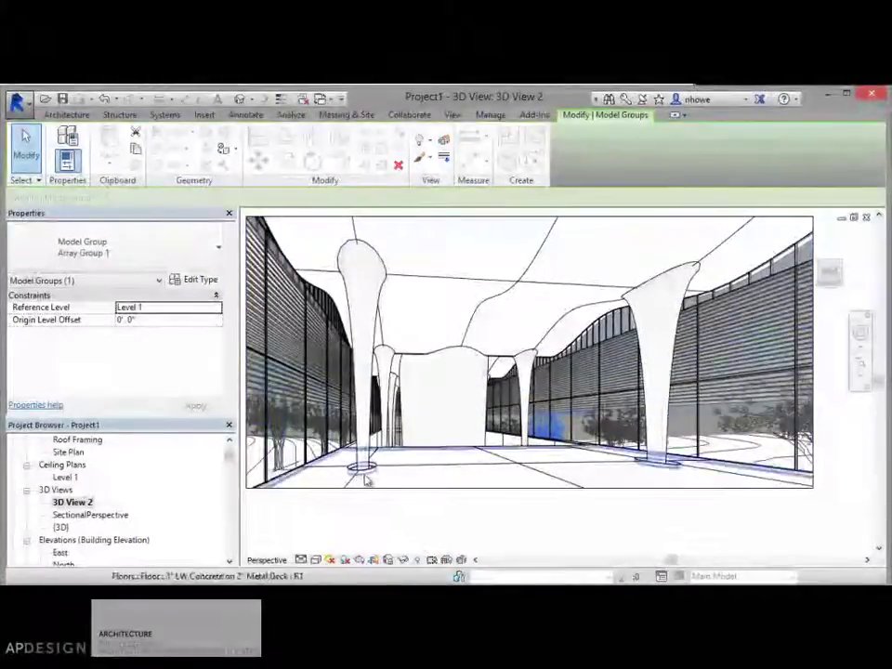
scroll(401, 507, down, 2)
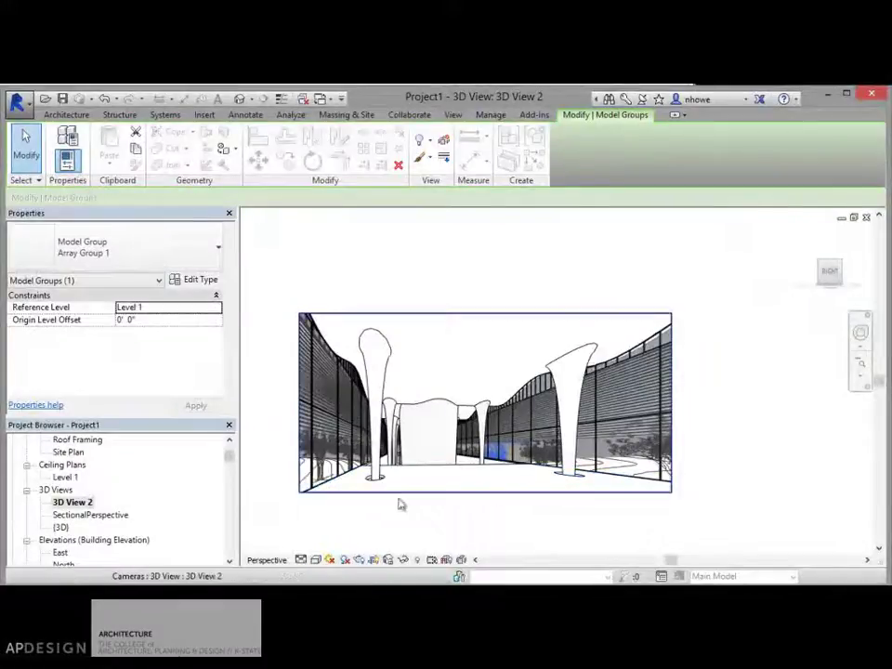
click(316, 560)
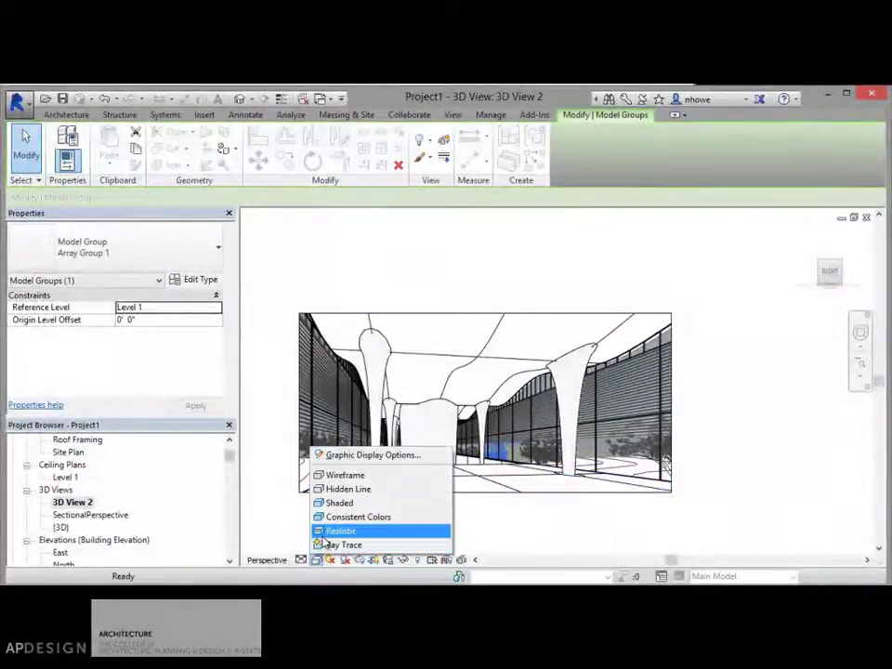
click(291, 552)
click(302, 559)
click(311, 546)
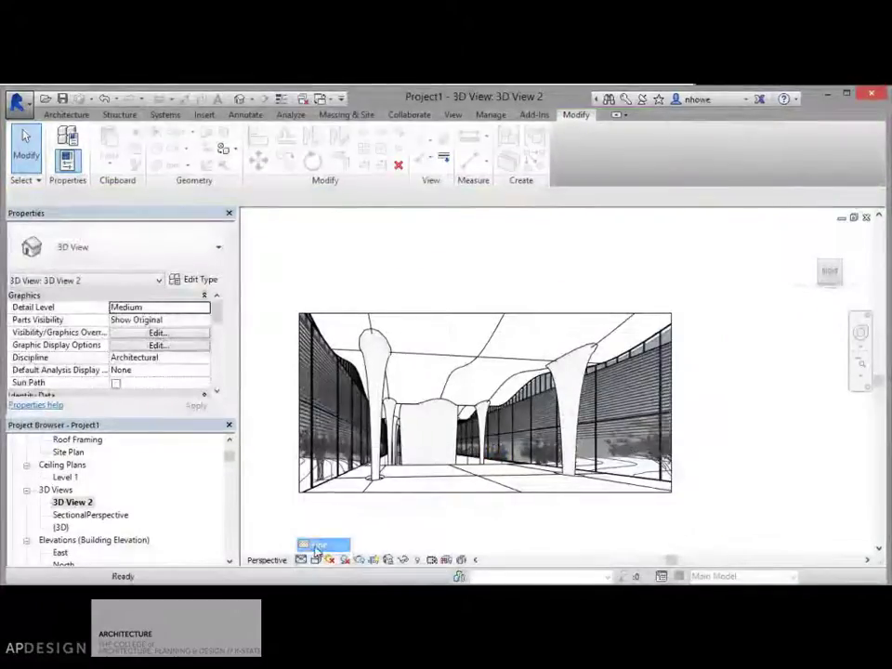
click(316, 560)
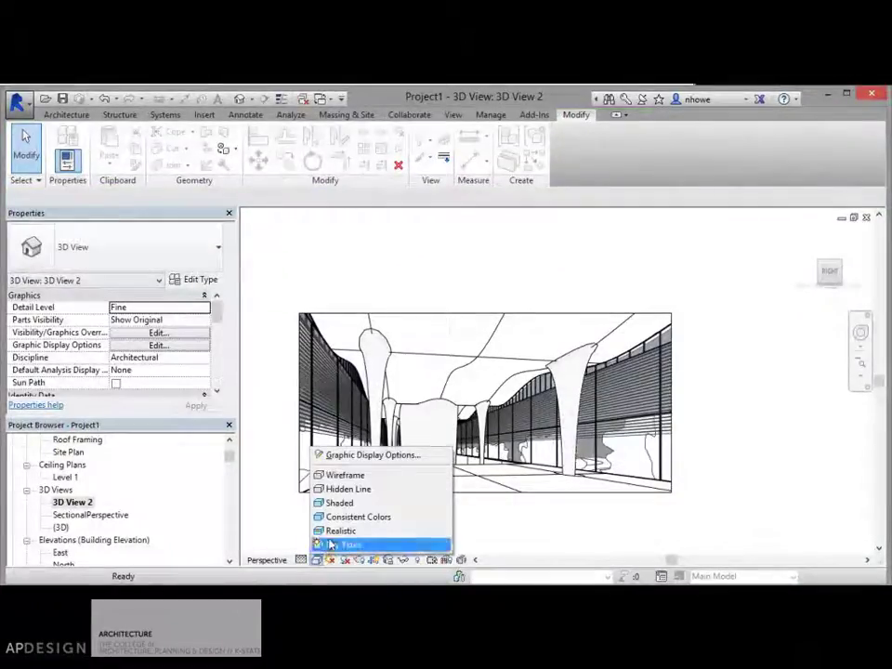
click(362, 530)
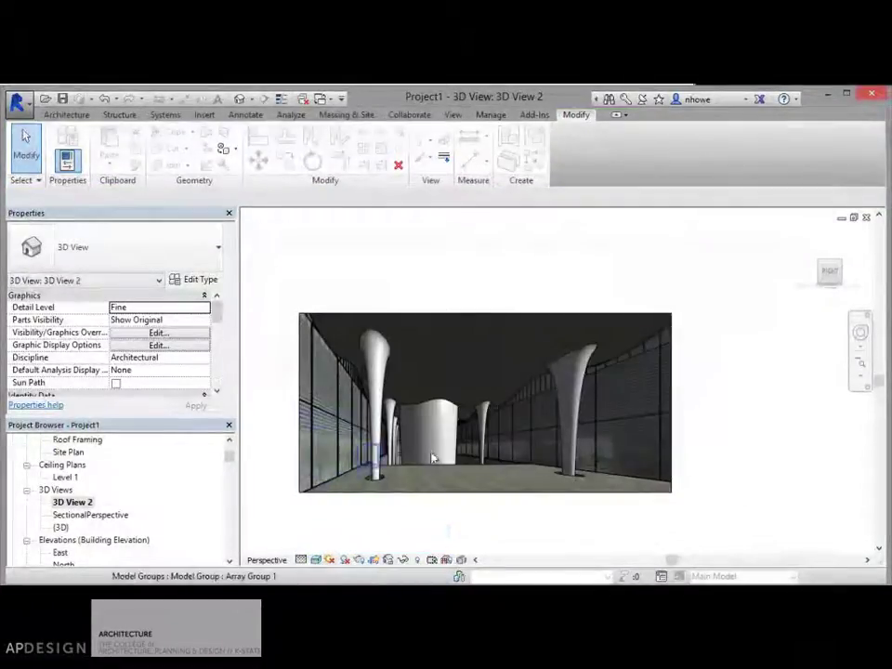